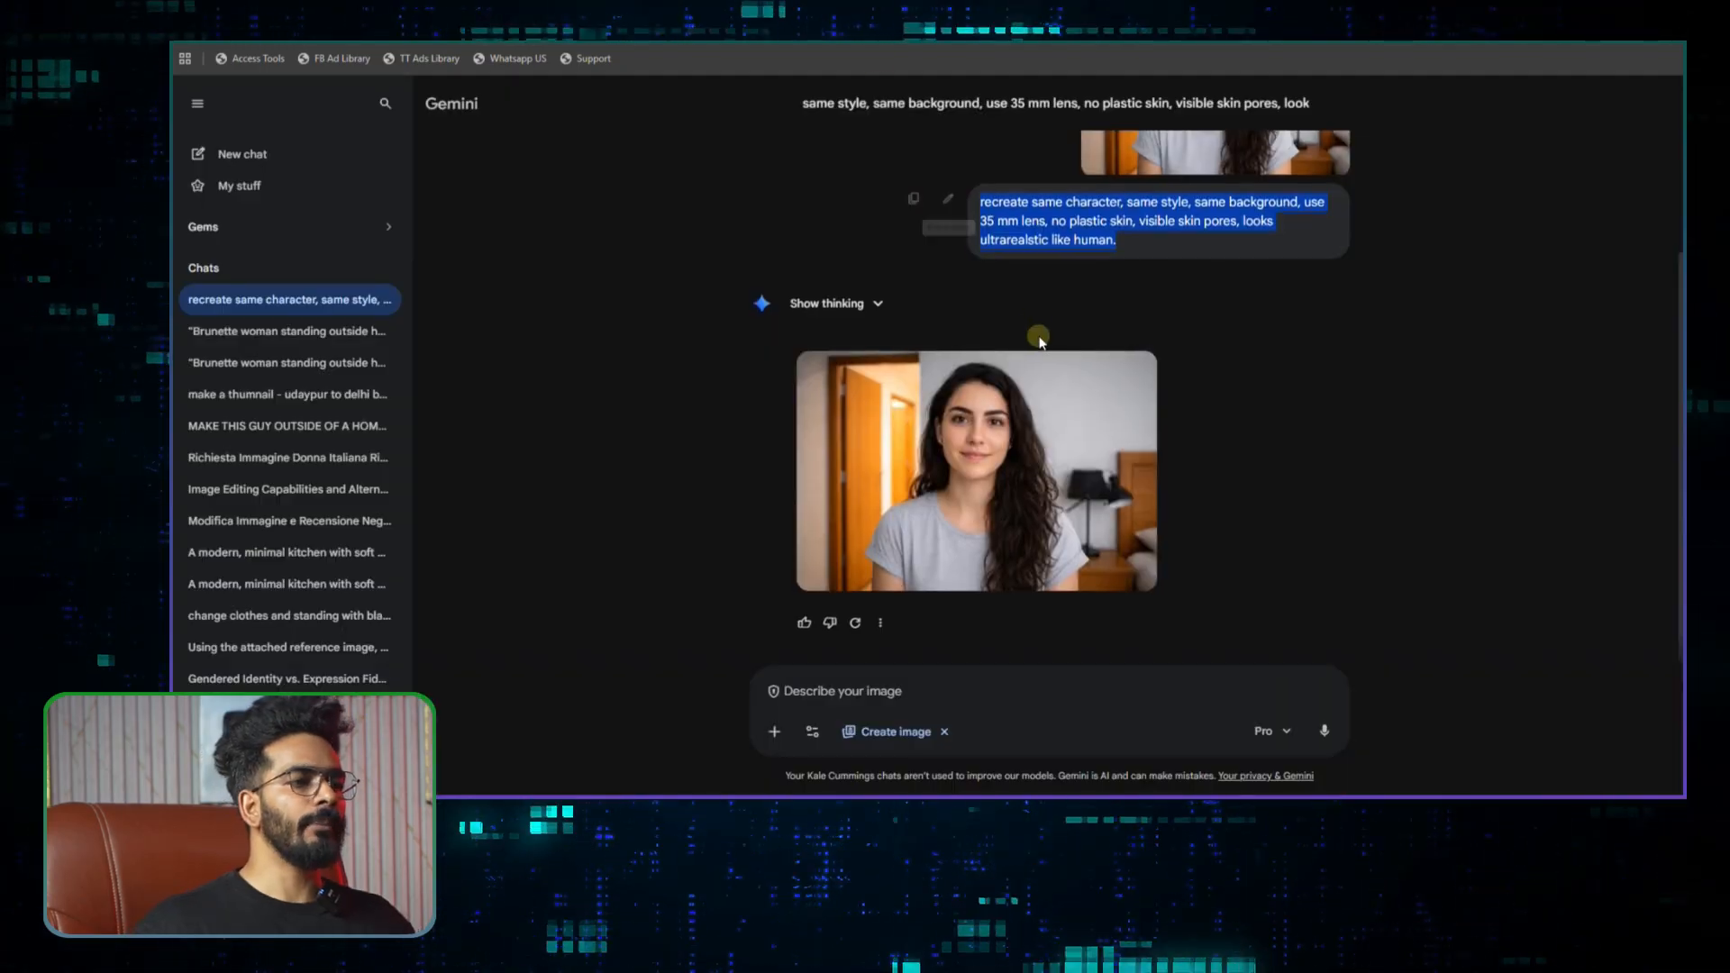
scroll(1027, 333, "up", 2)
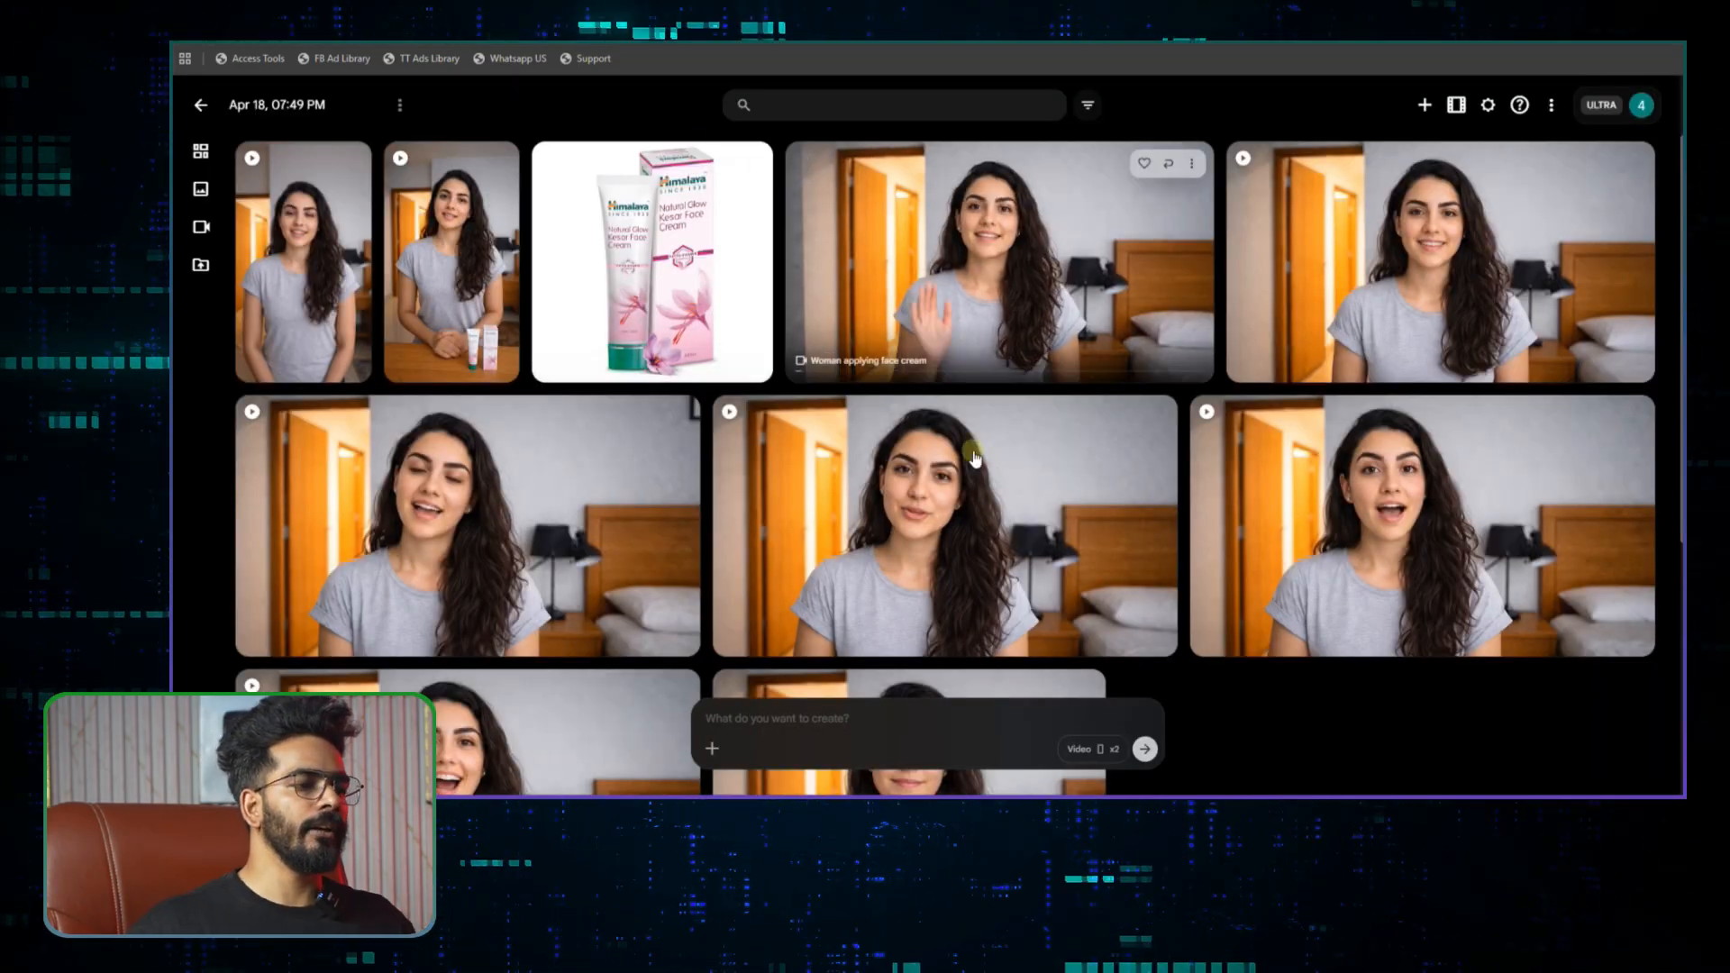
scroll(1234, 501, "down", 2)
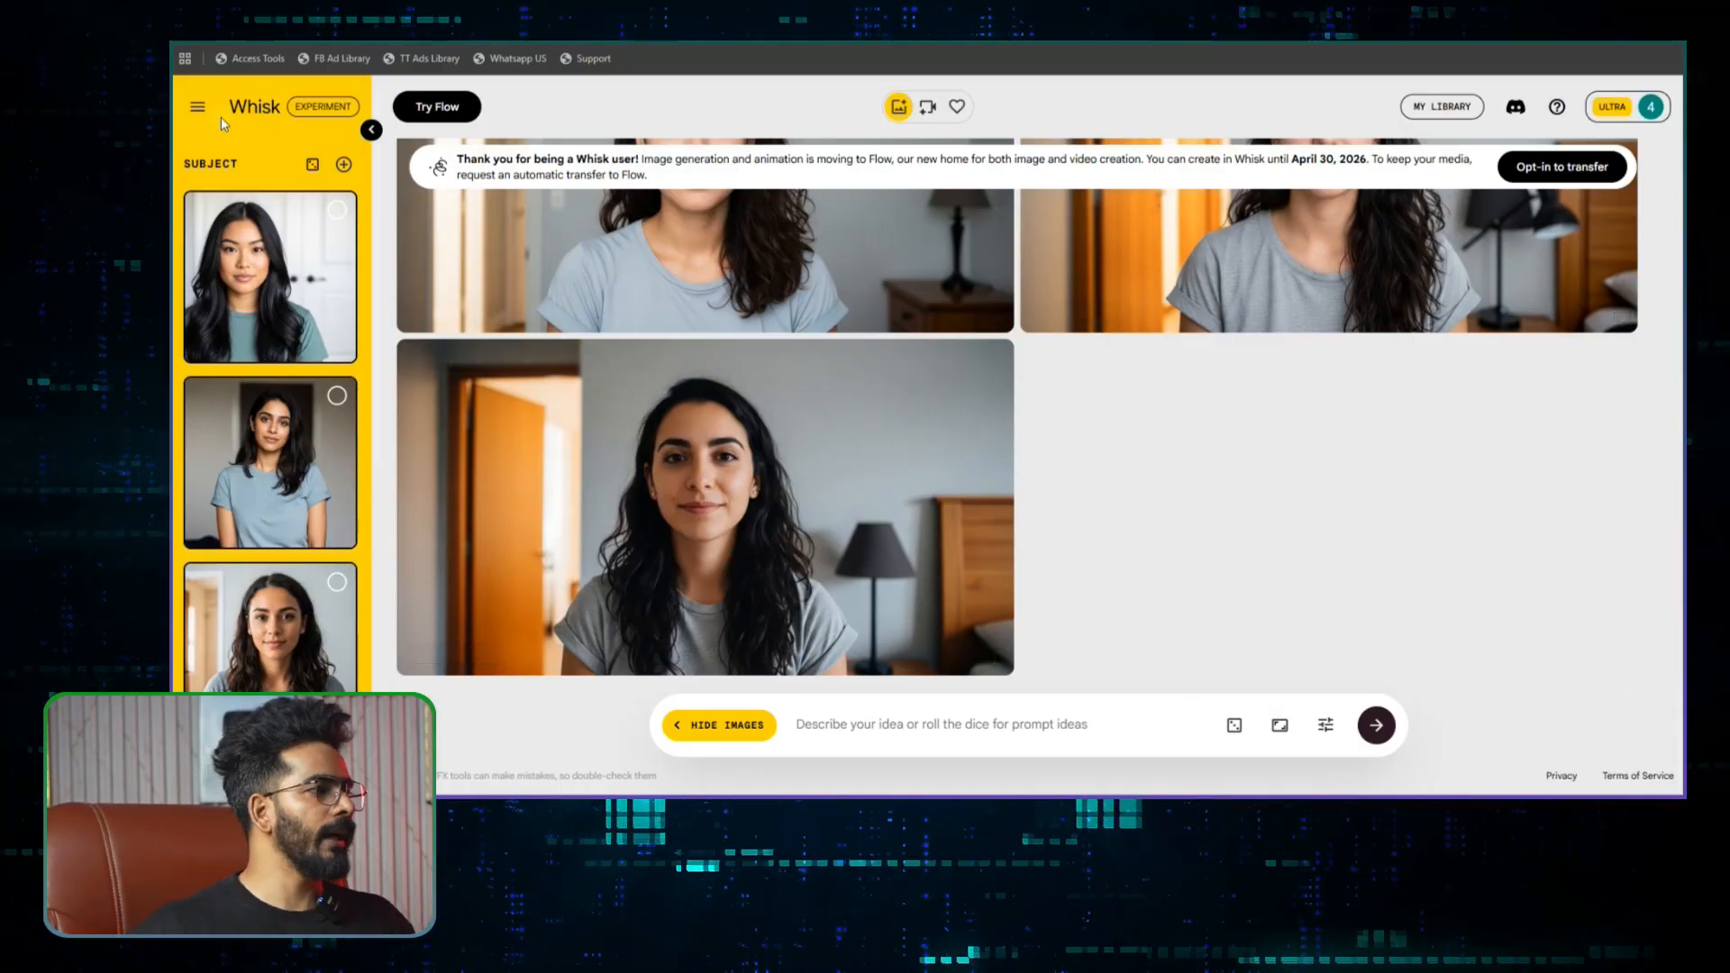
- Start a new Whisk project and submit the full UGC video prompt about an Indian female influencer
left_click(194, 109)
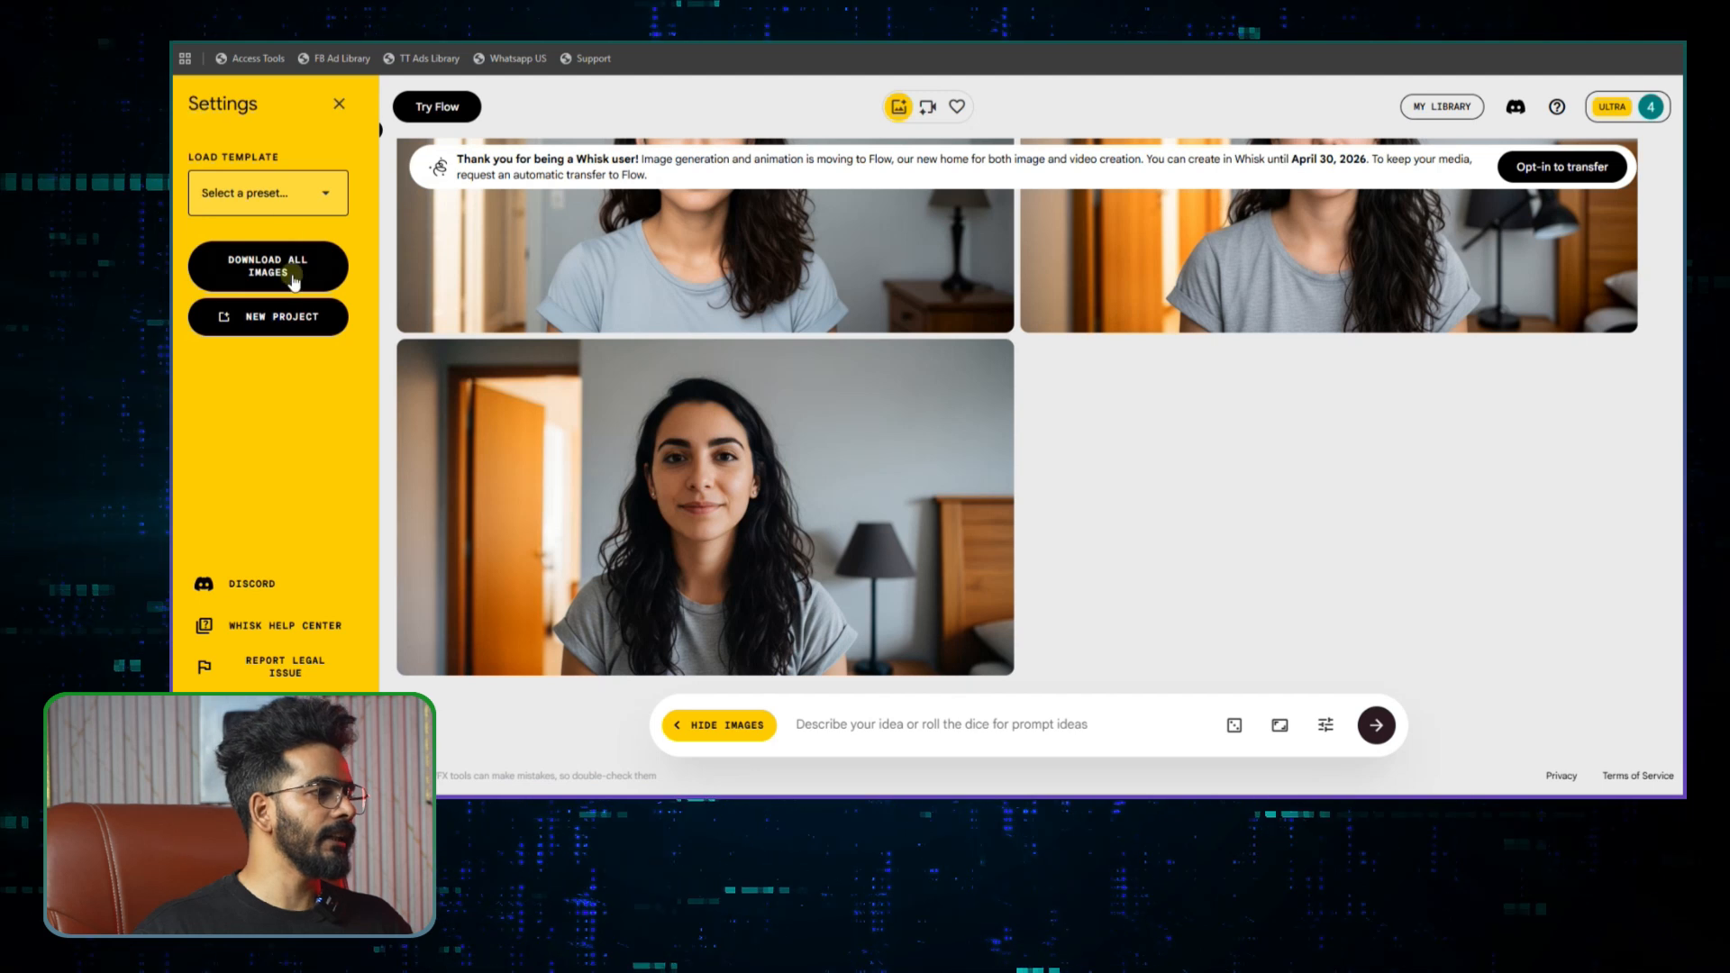
left_click(270, 317)
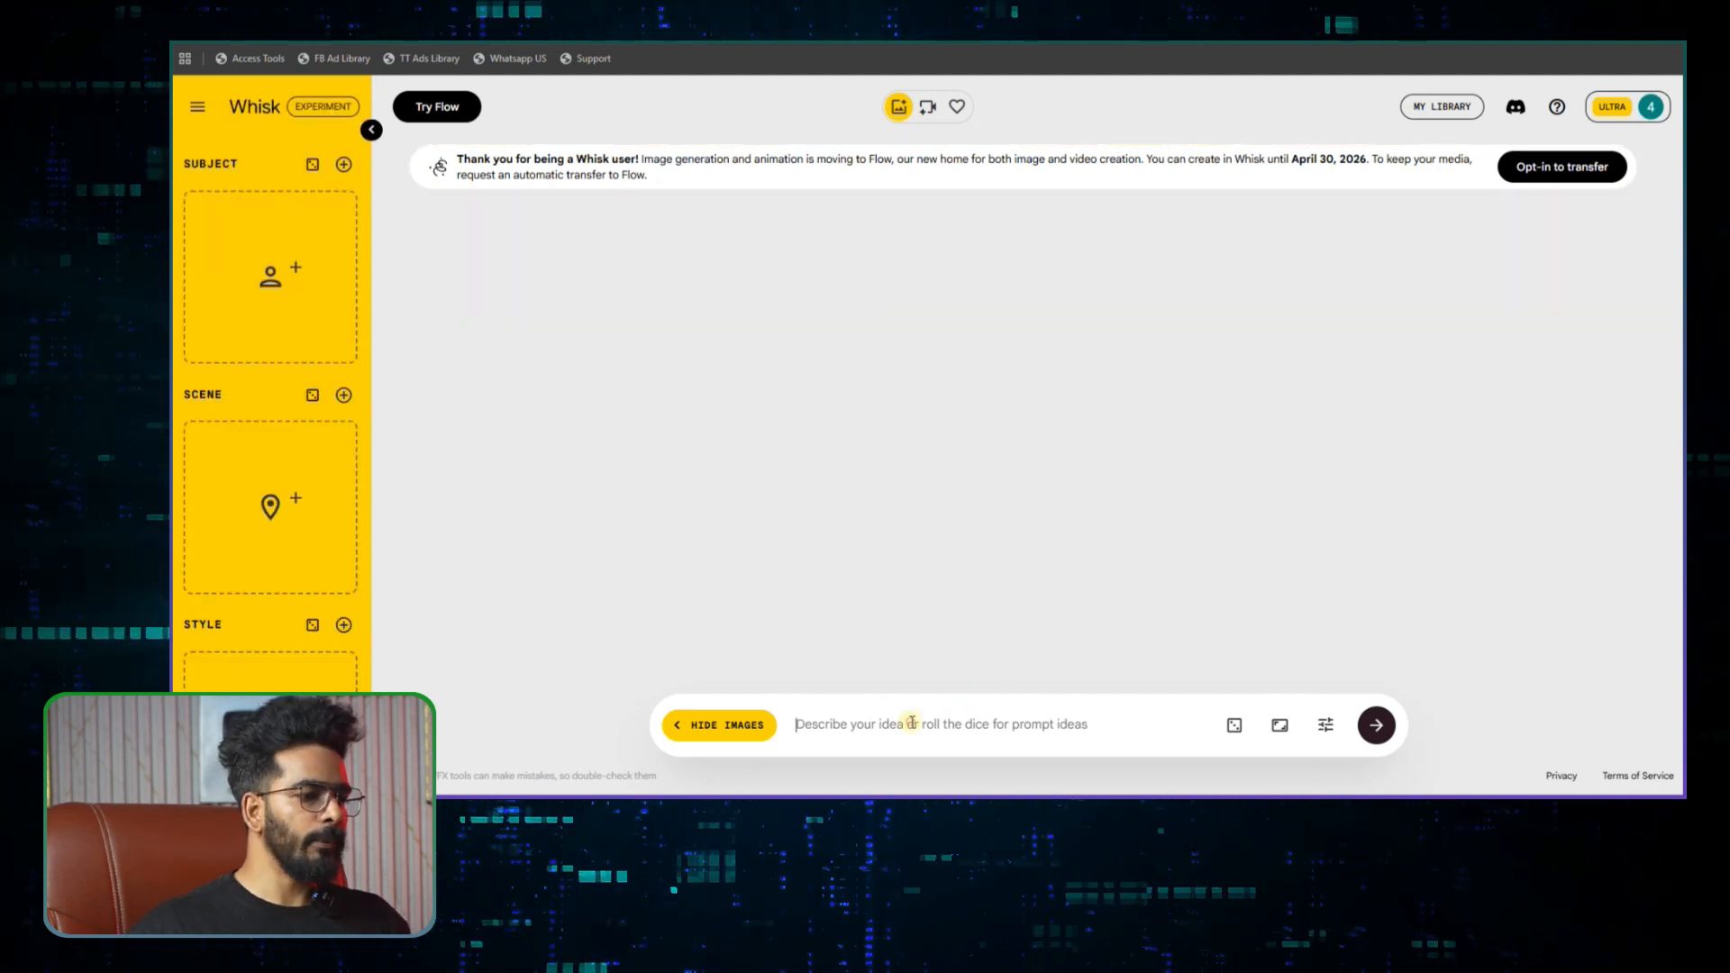
key("ctrl+v")
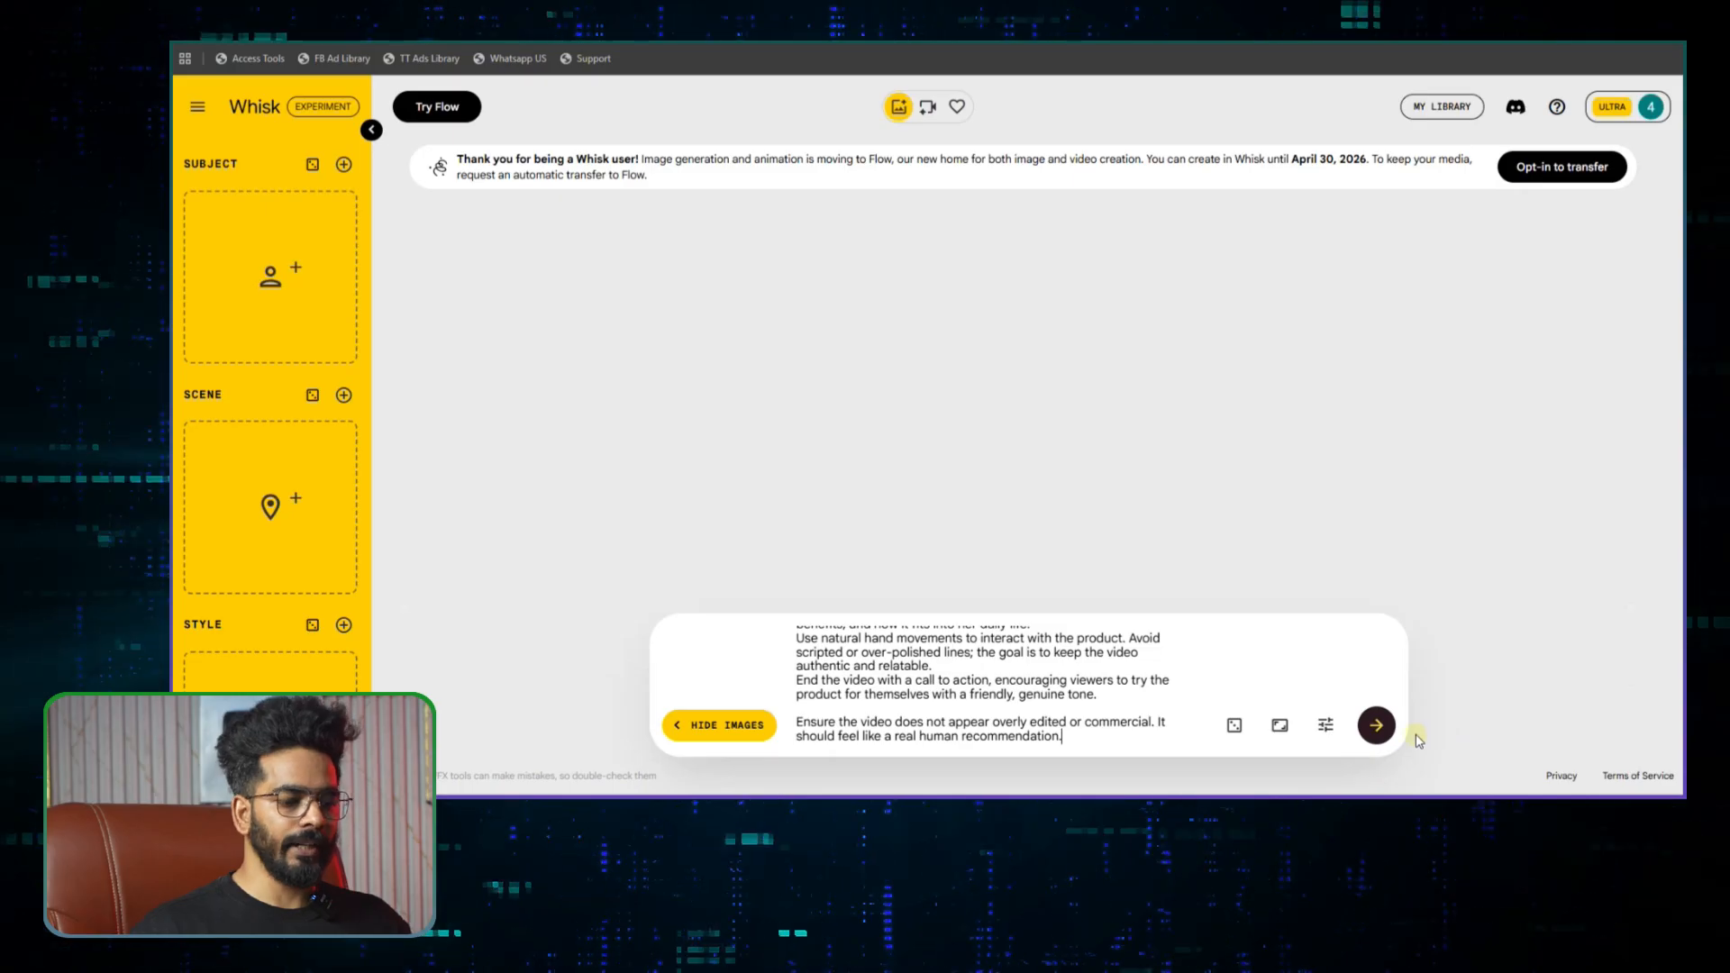
left_click(1376, 725)
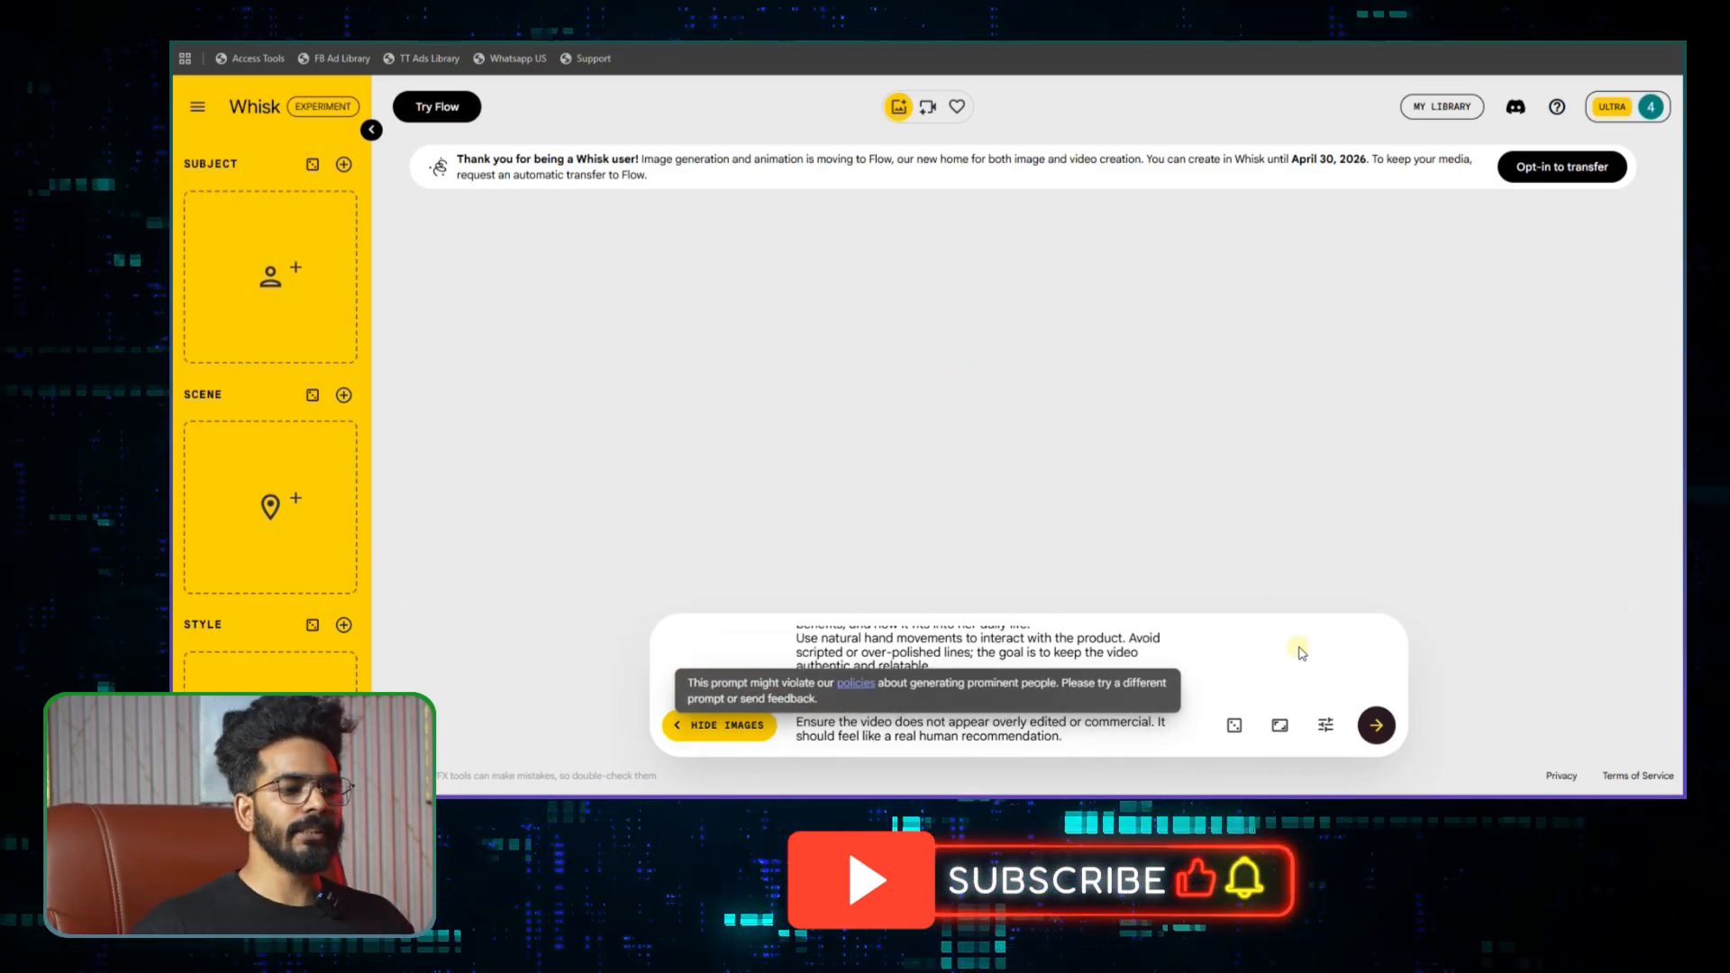
- Generate images from only the prompt's opening paragraph, ending in "highlighting its key features", and look through them
left_click(1376, 721)
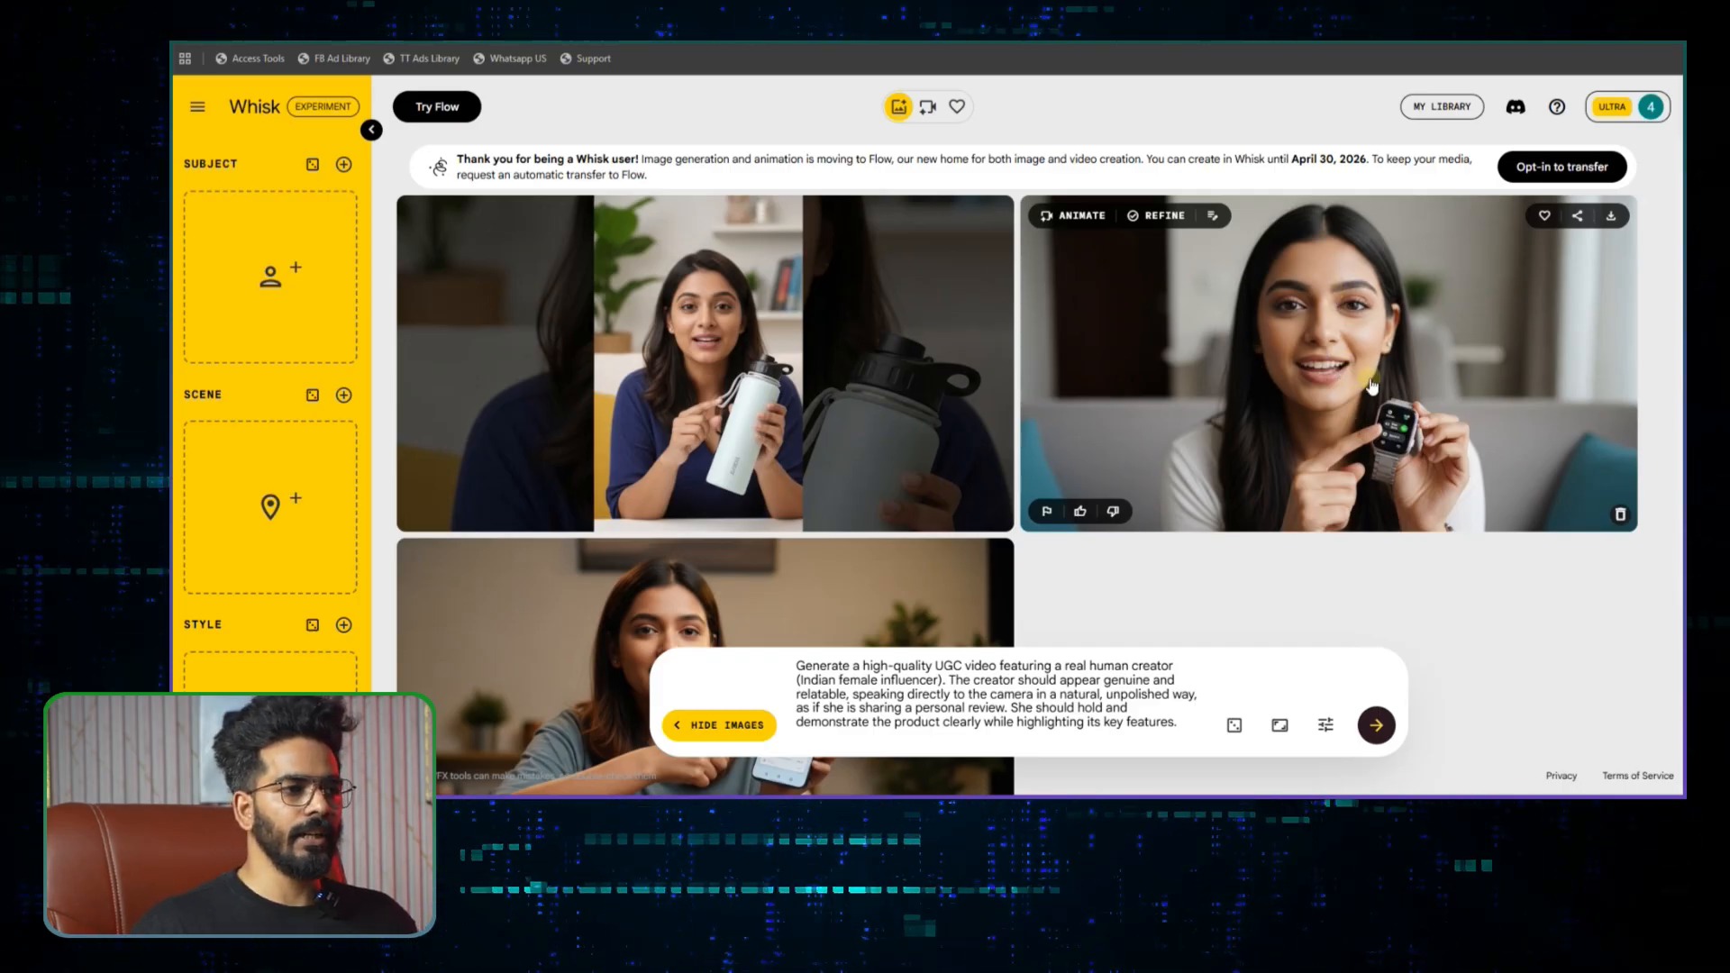
scroll(782, 532, "down", 2)
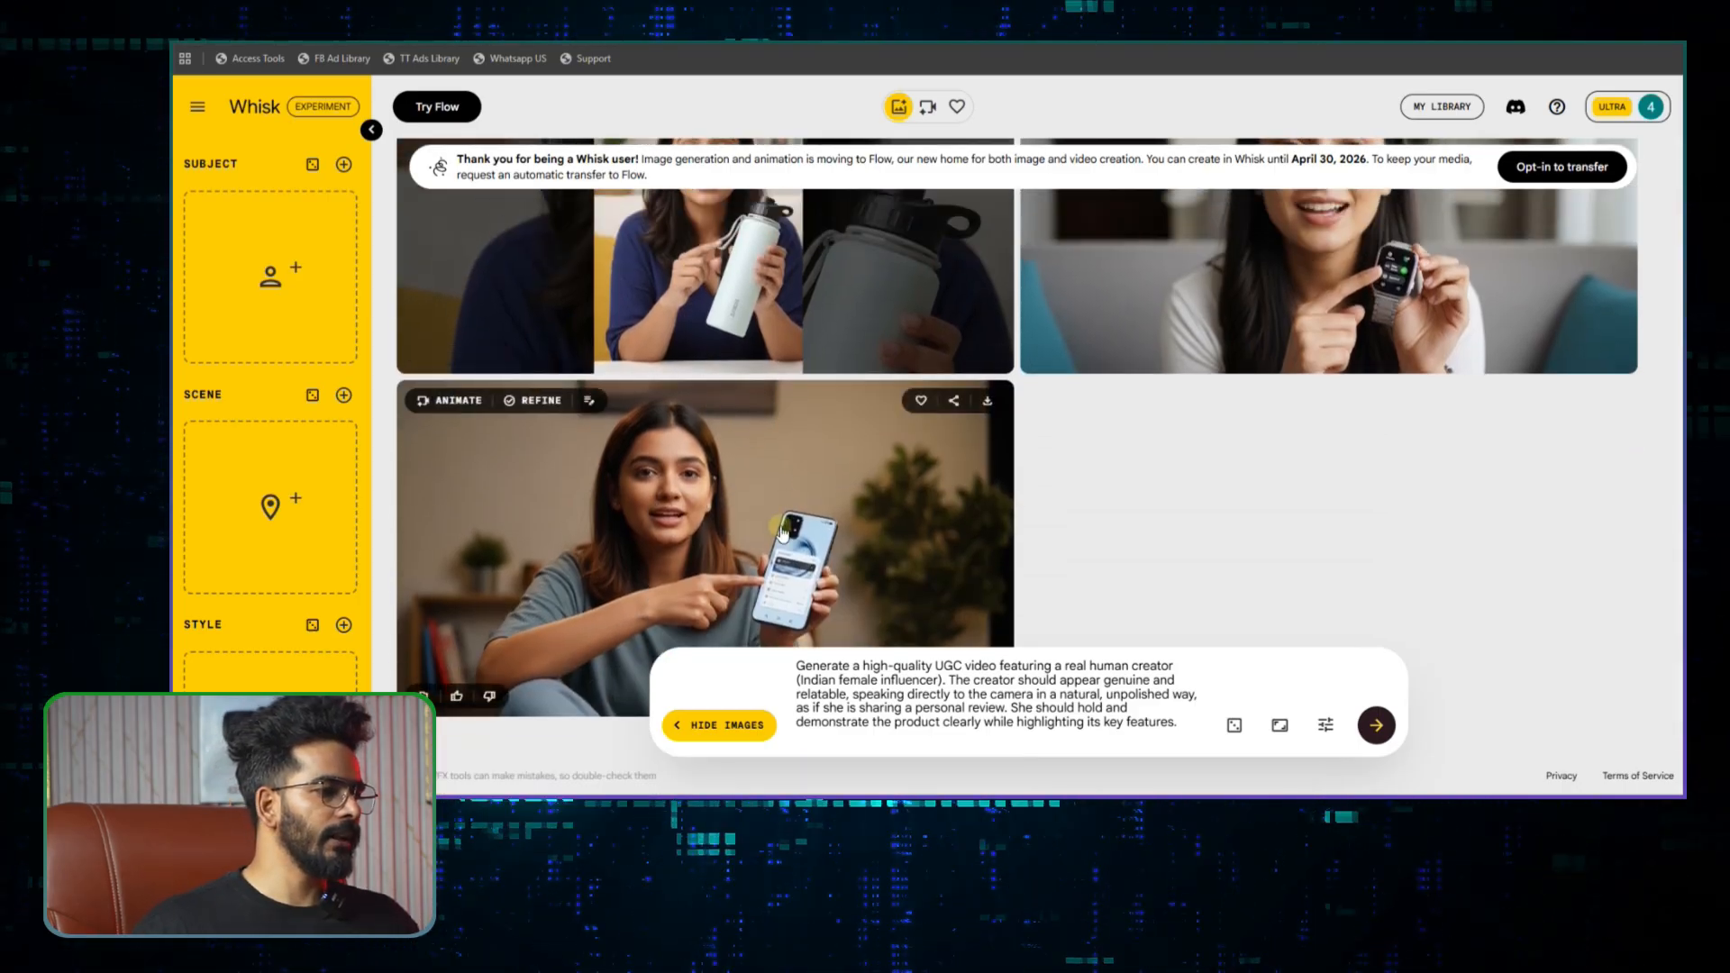
scroll(775, 496, "down", 1)
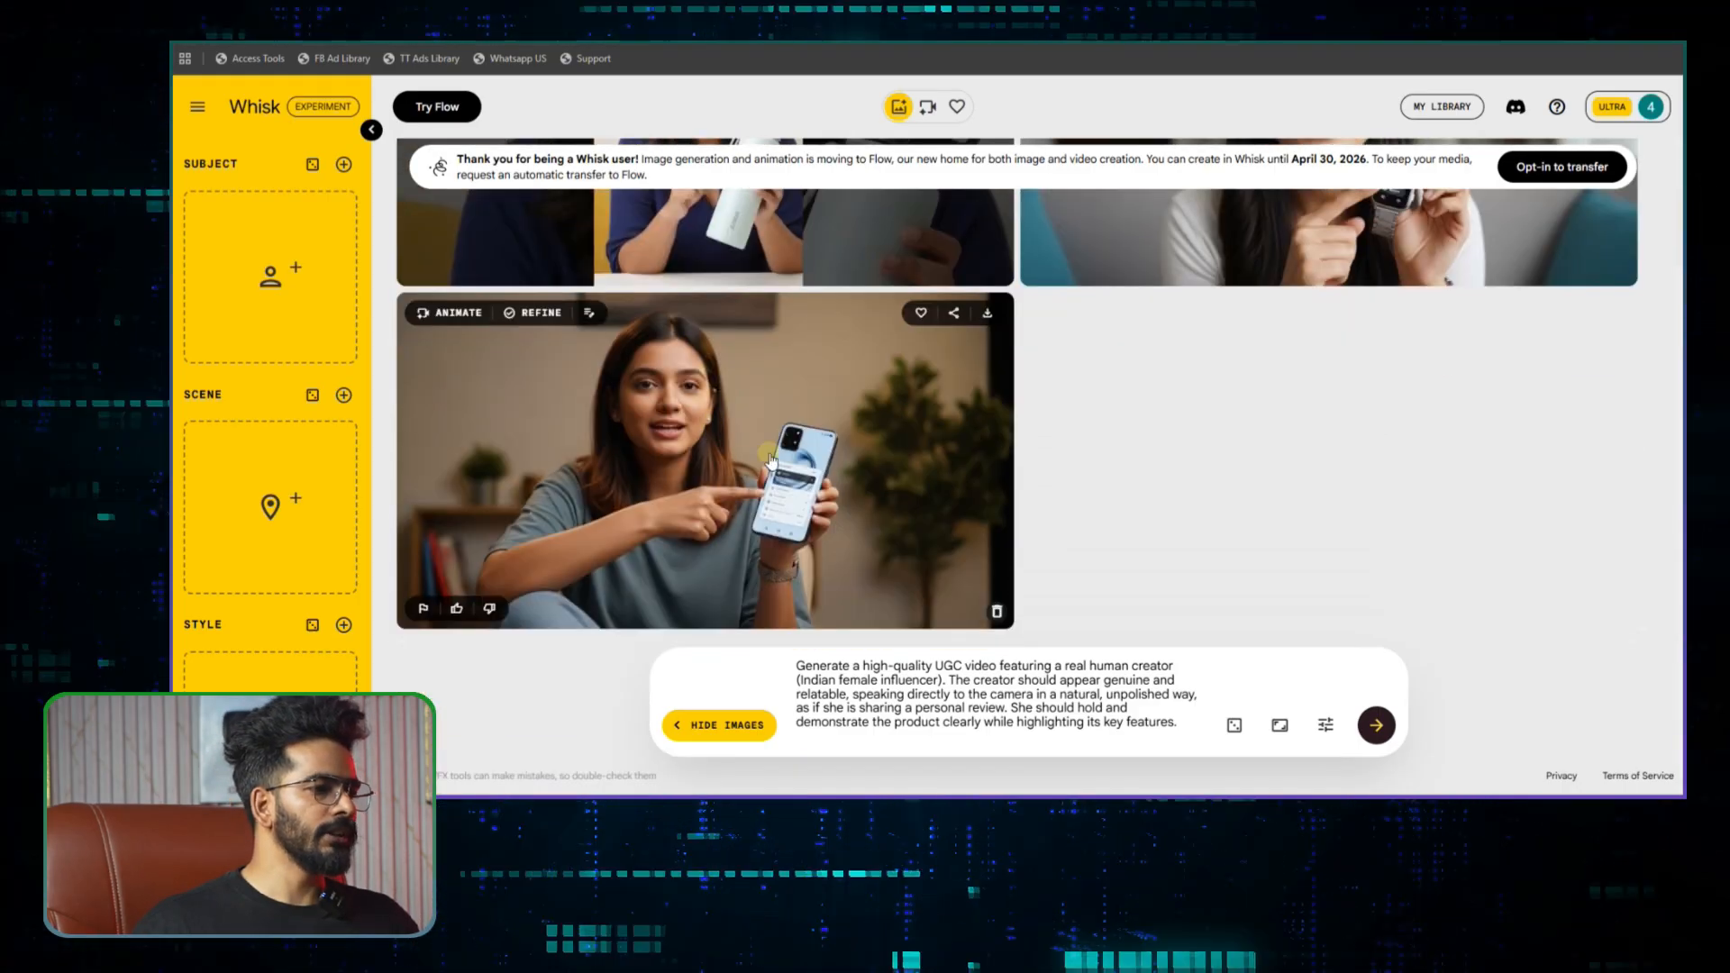
- Generate another batch of images with the same paragraph prompt and review all the product-holding influencer images
left_click(1374, 726)
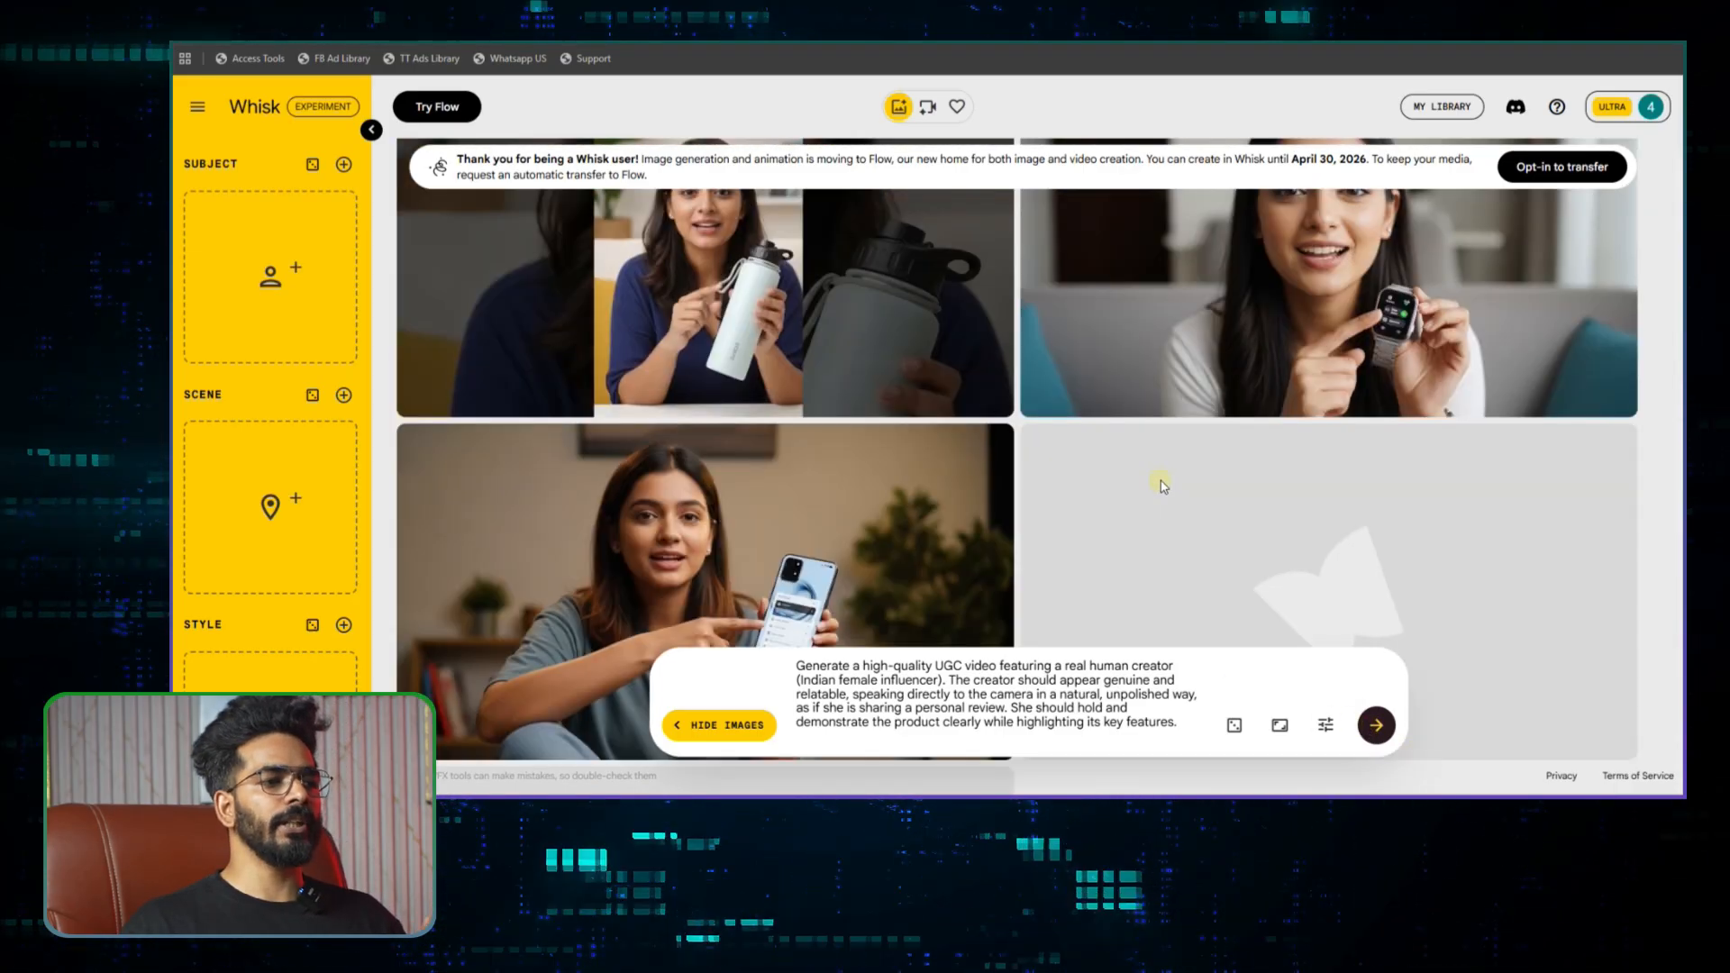
scroll(1161, 486, "down", 3)
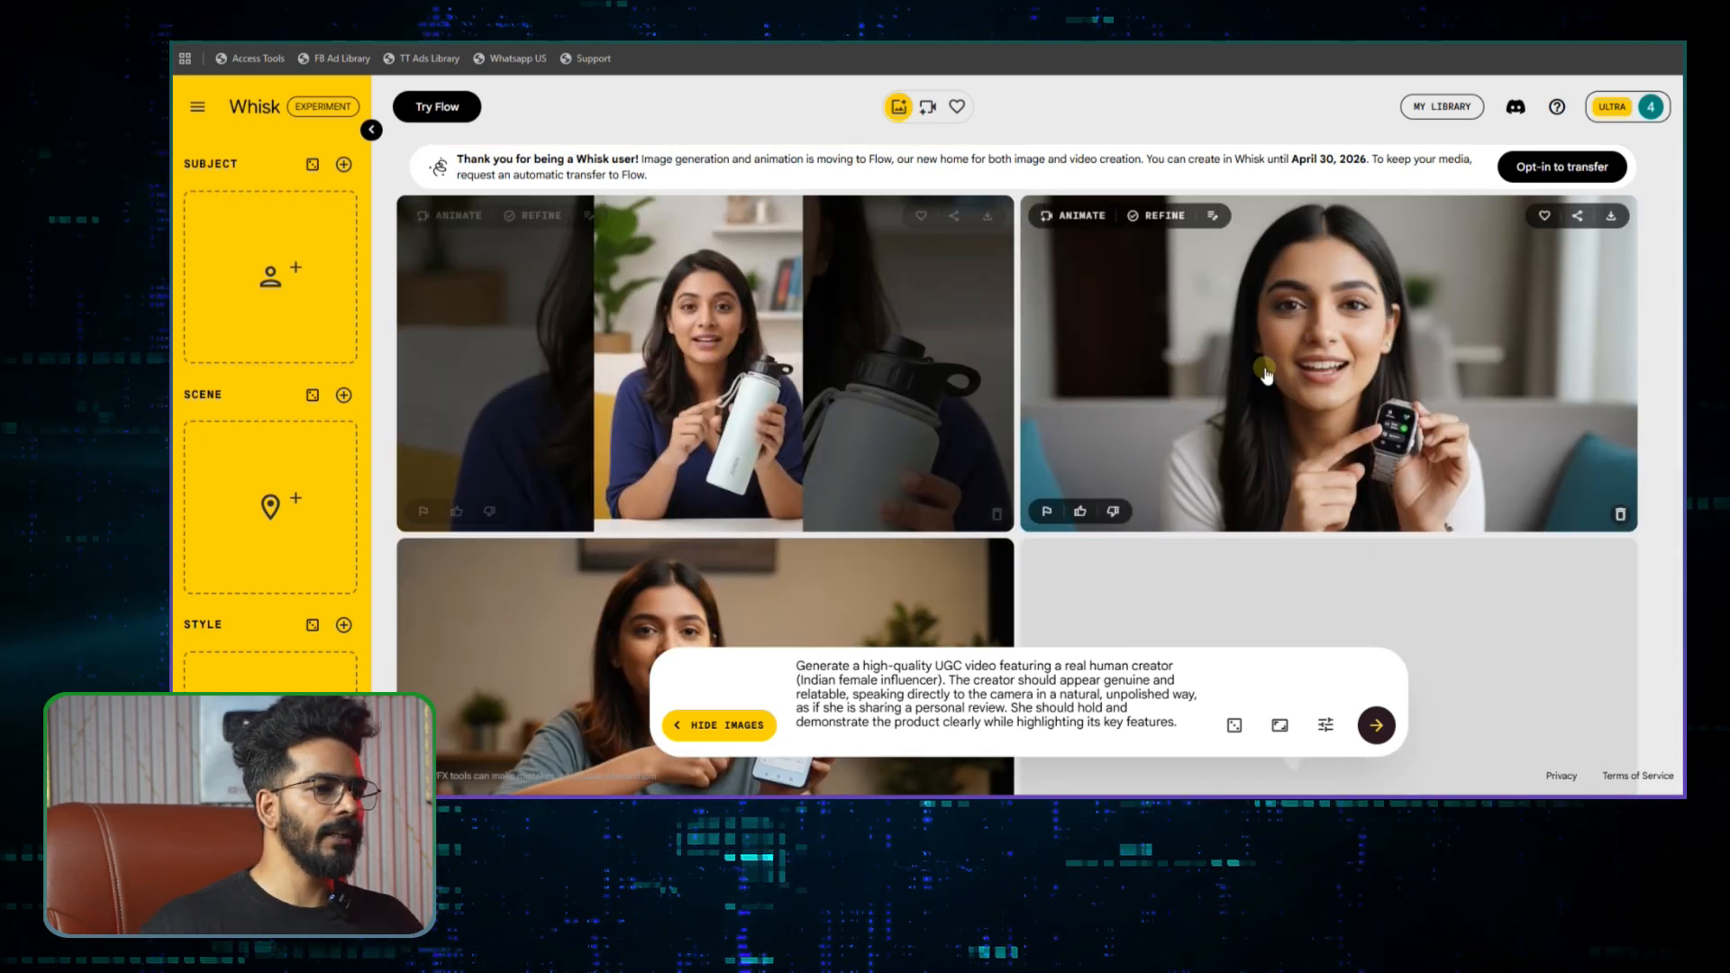
scroll(973, 430, "down", 6)
scroll(919, 434, "up", 5)
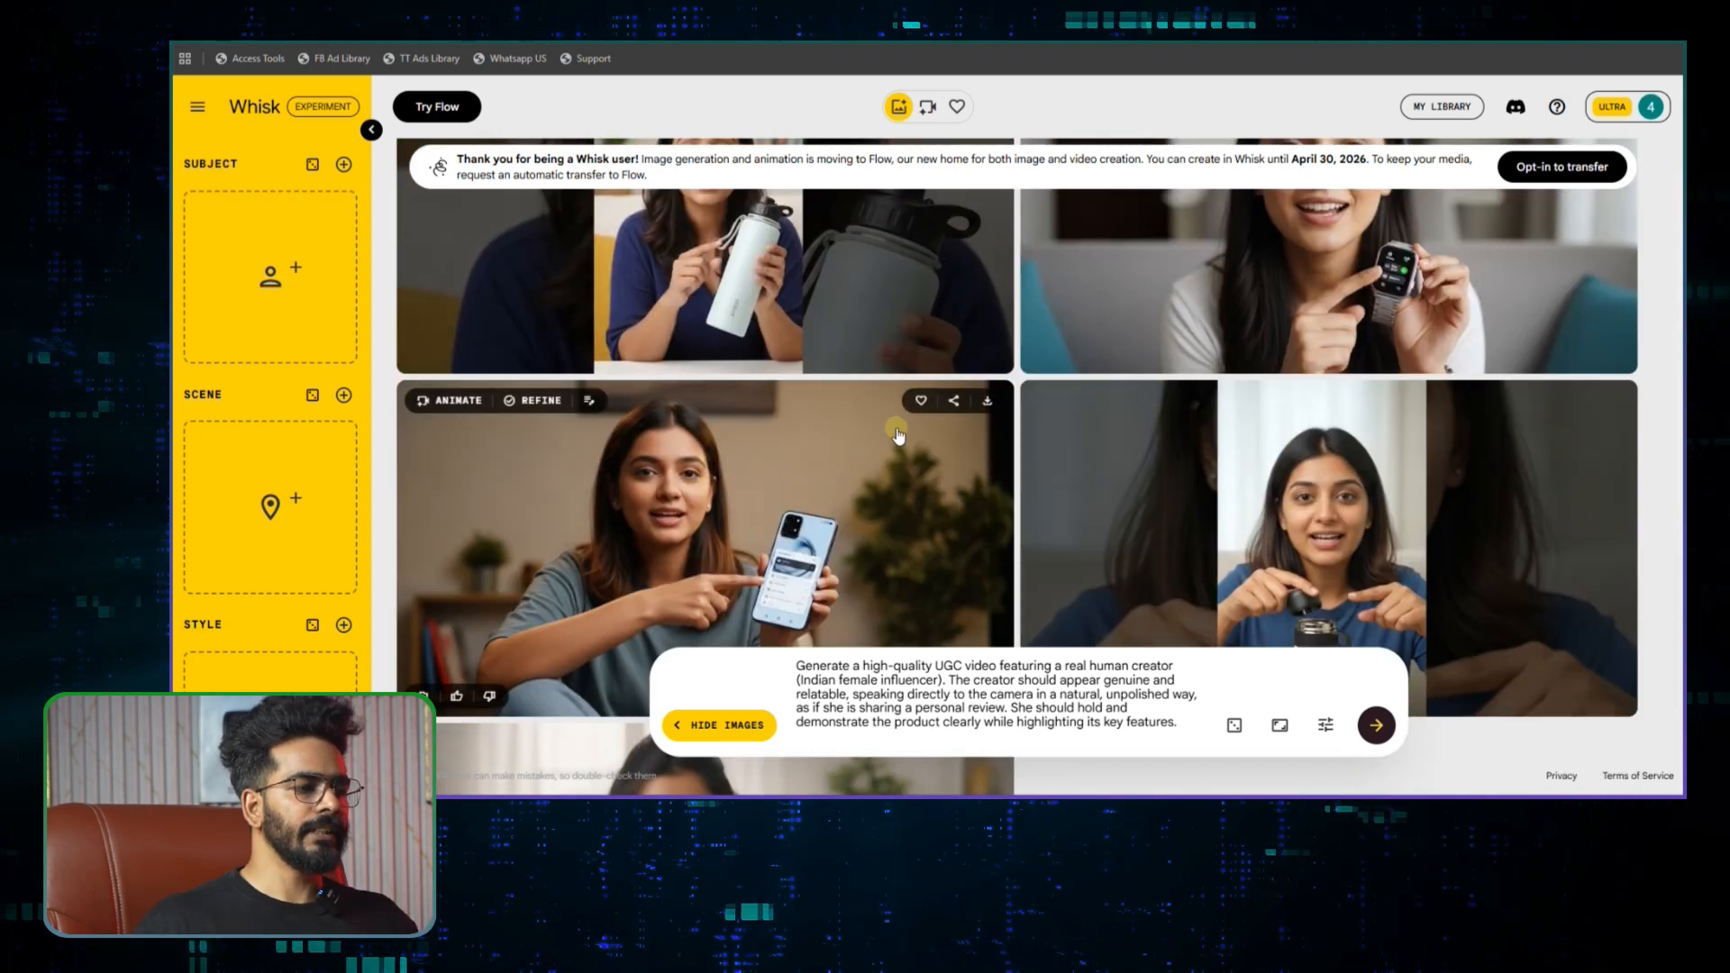
scroll(1198, 432, "down", 4)
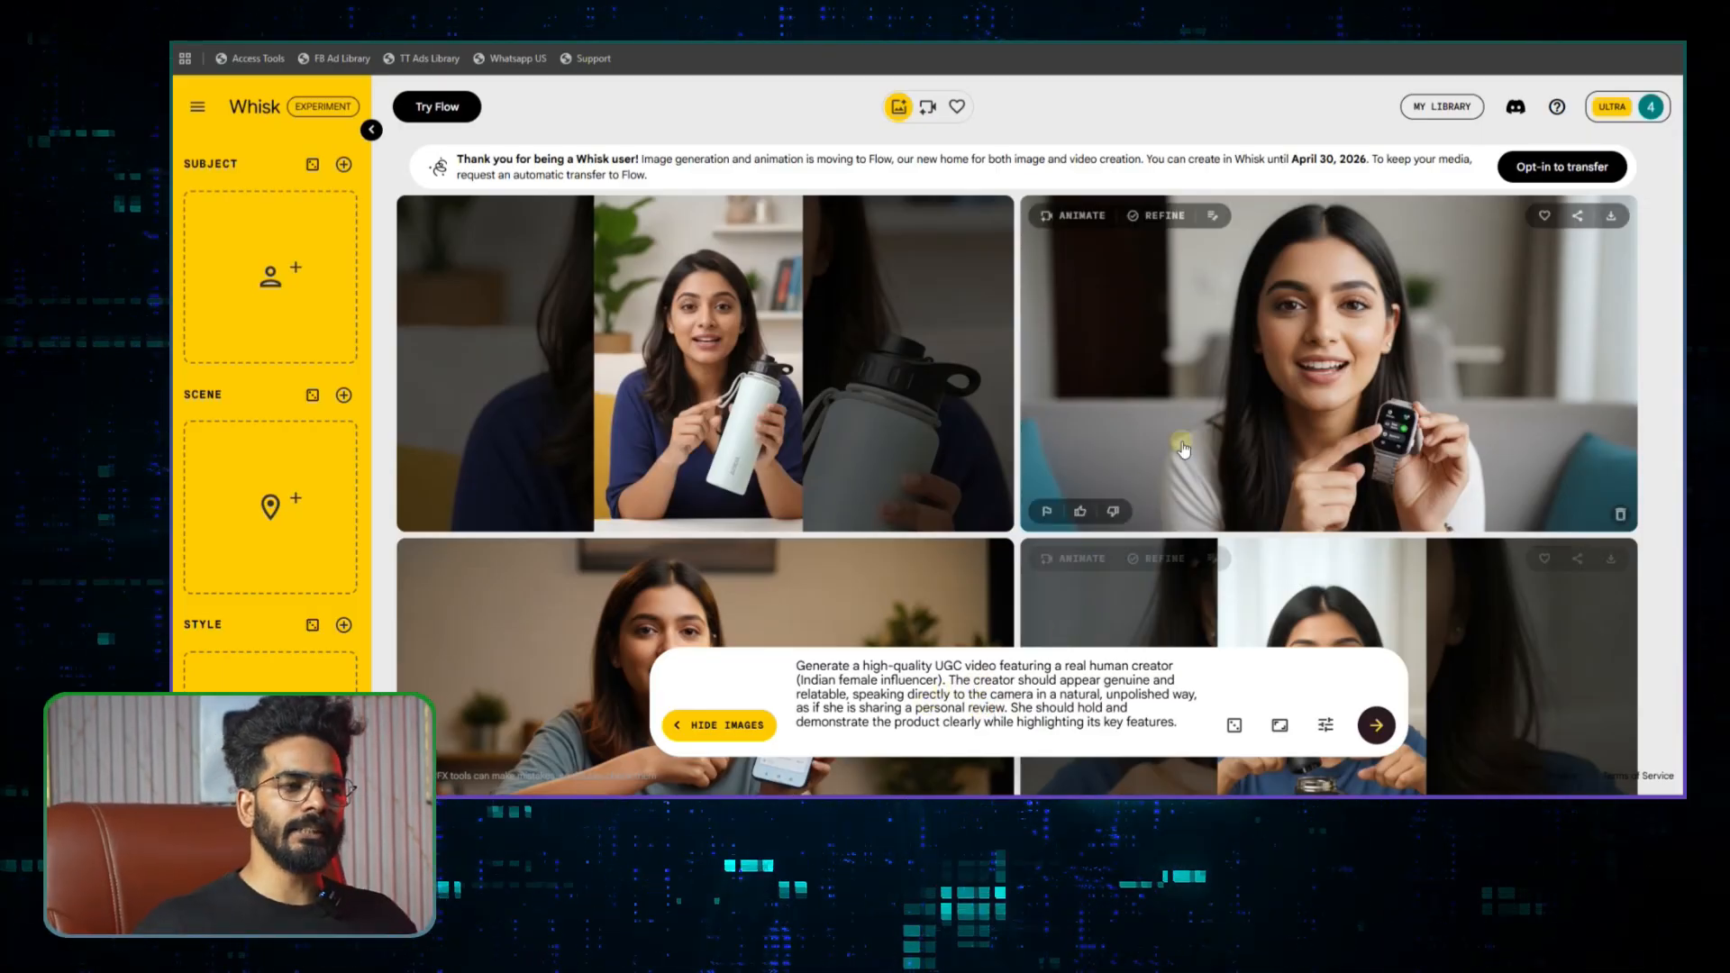
scroll(1057, 415, "down", 4)
scroll(1072, 450, "down", 3)
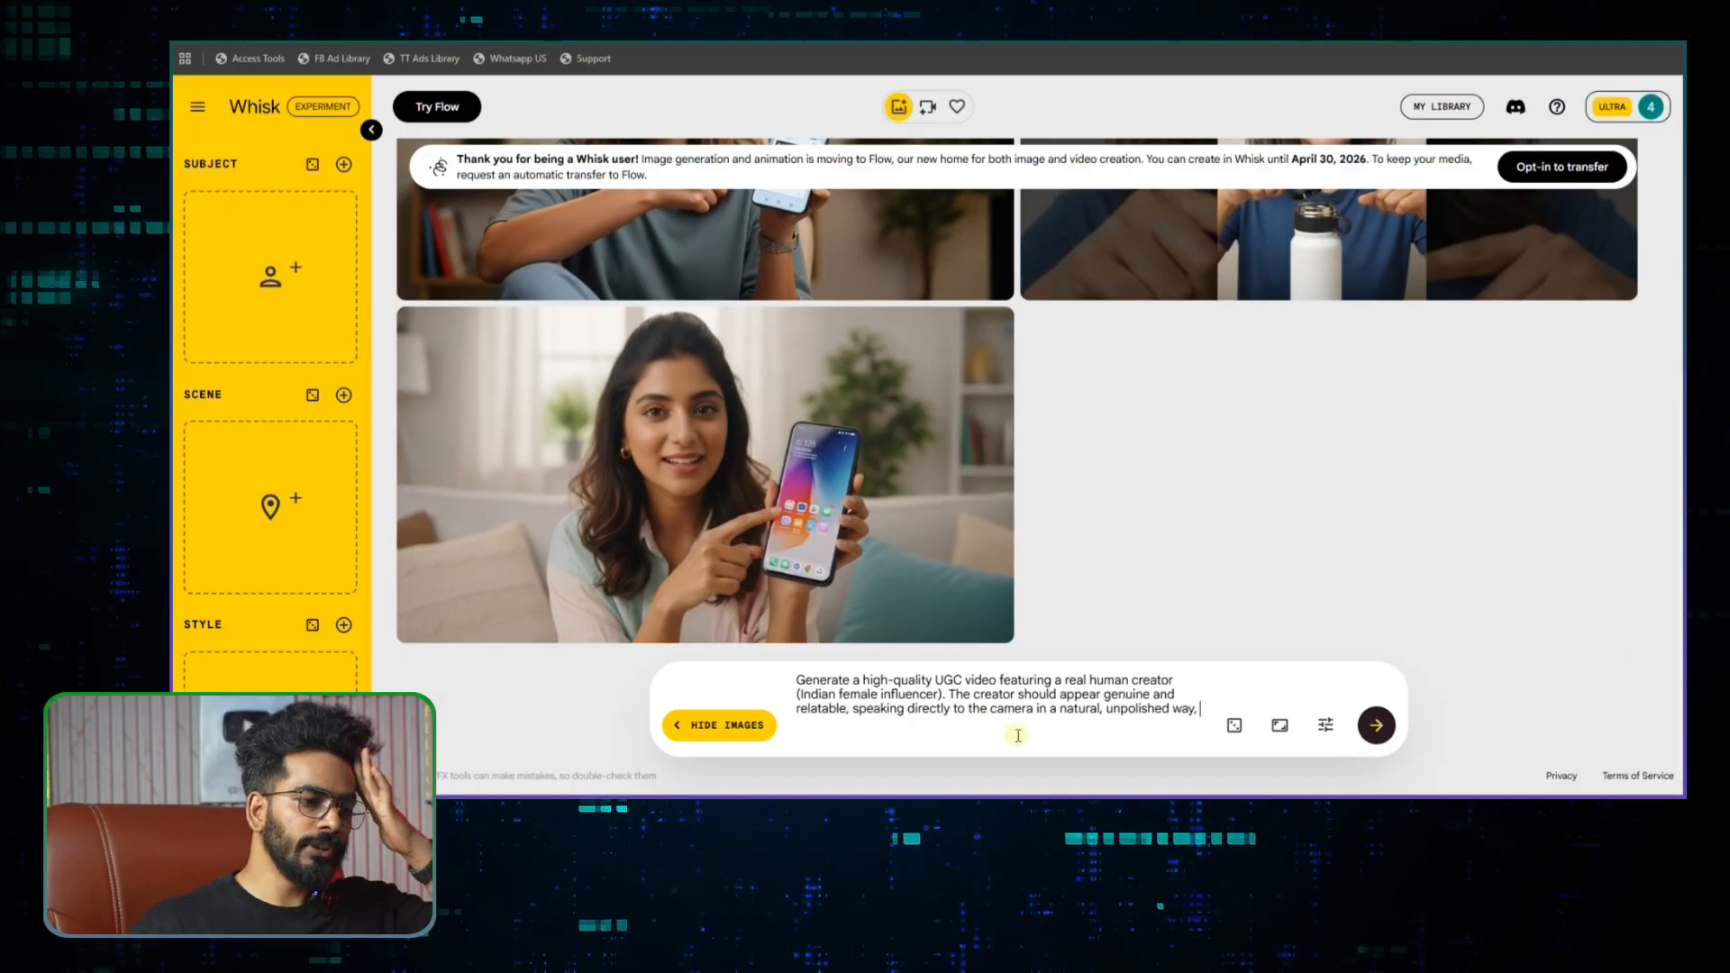
- Generate two more batches from the prompt shortened to end at "natural, unpolished way," and review the new images
left_click_drag(1202, 708, 928, 698)
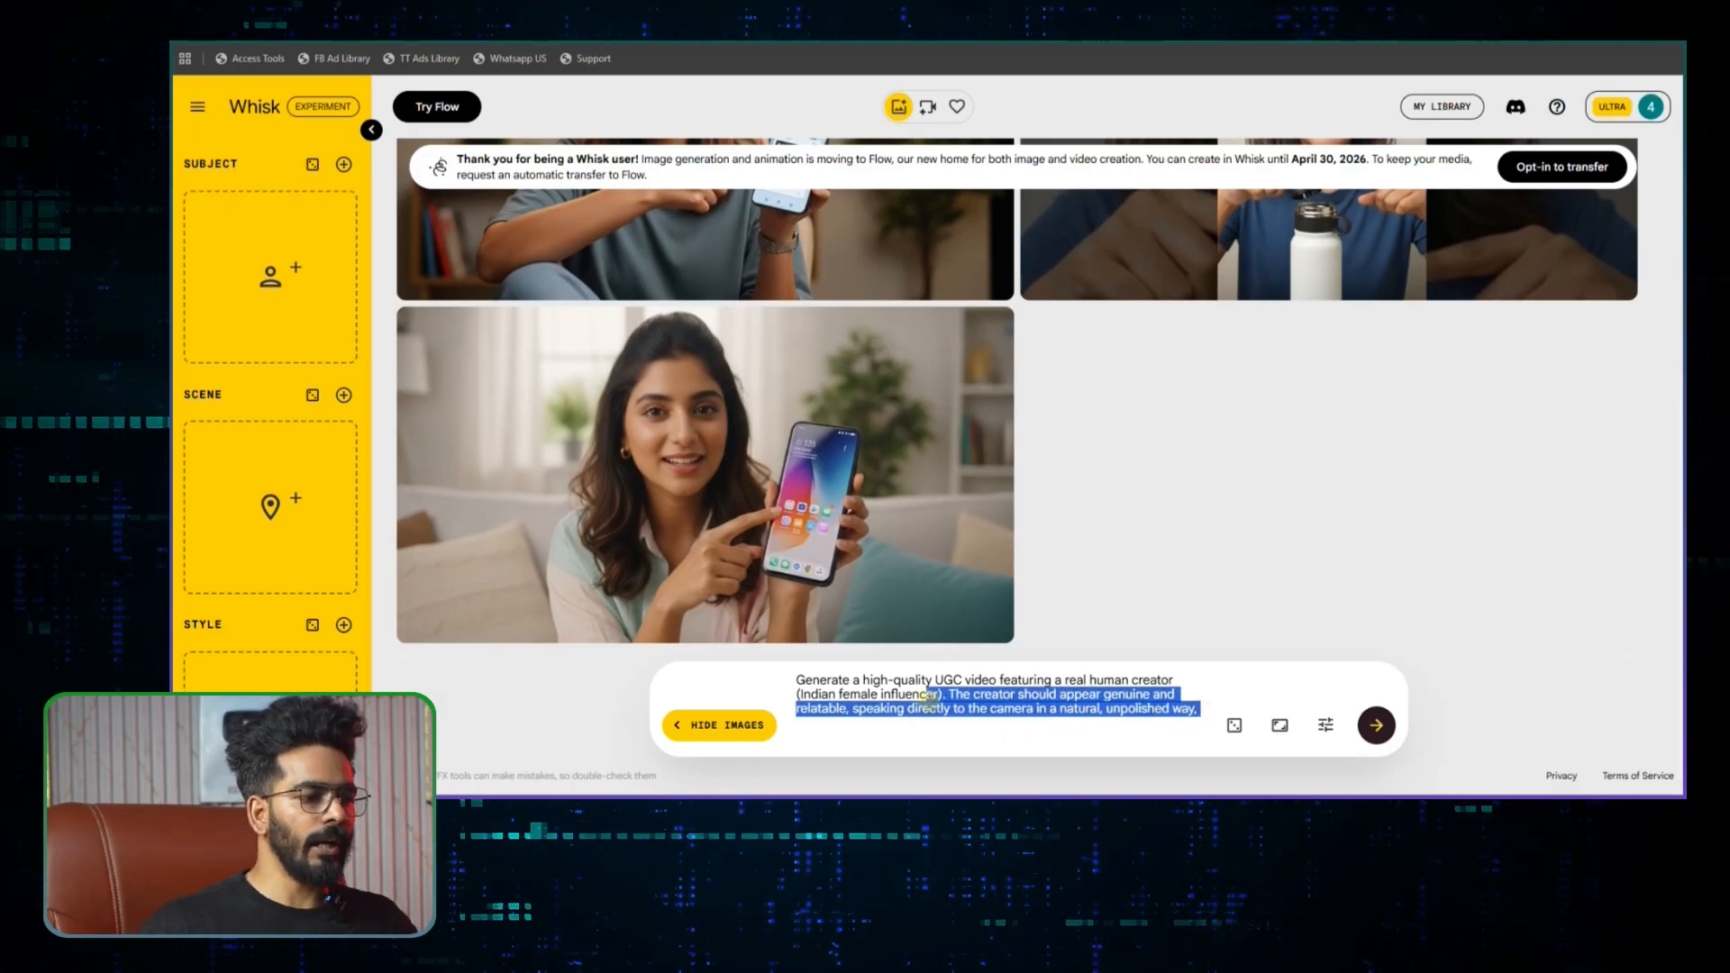
left_click(1376, 728)
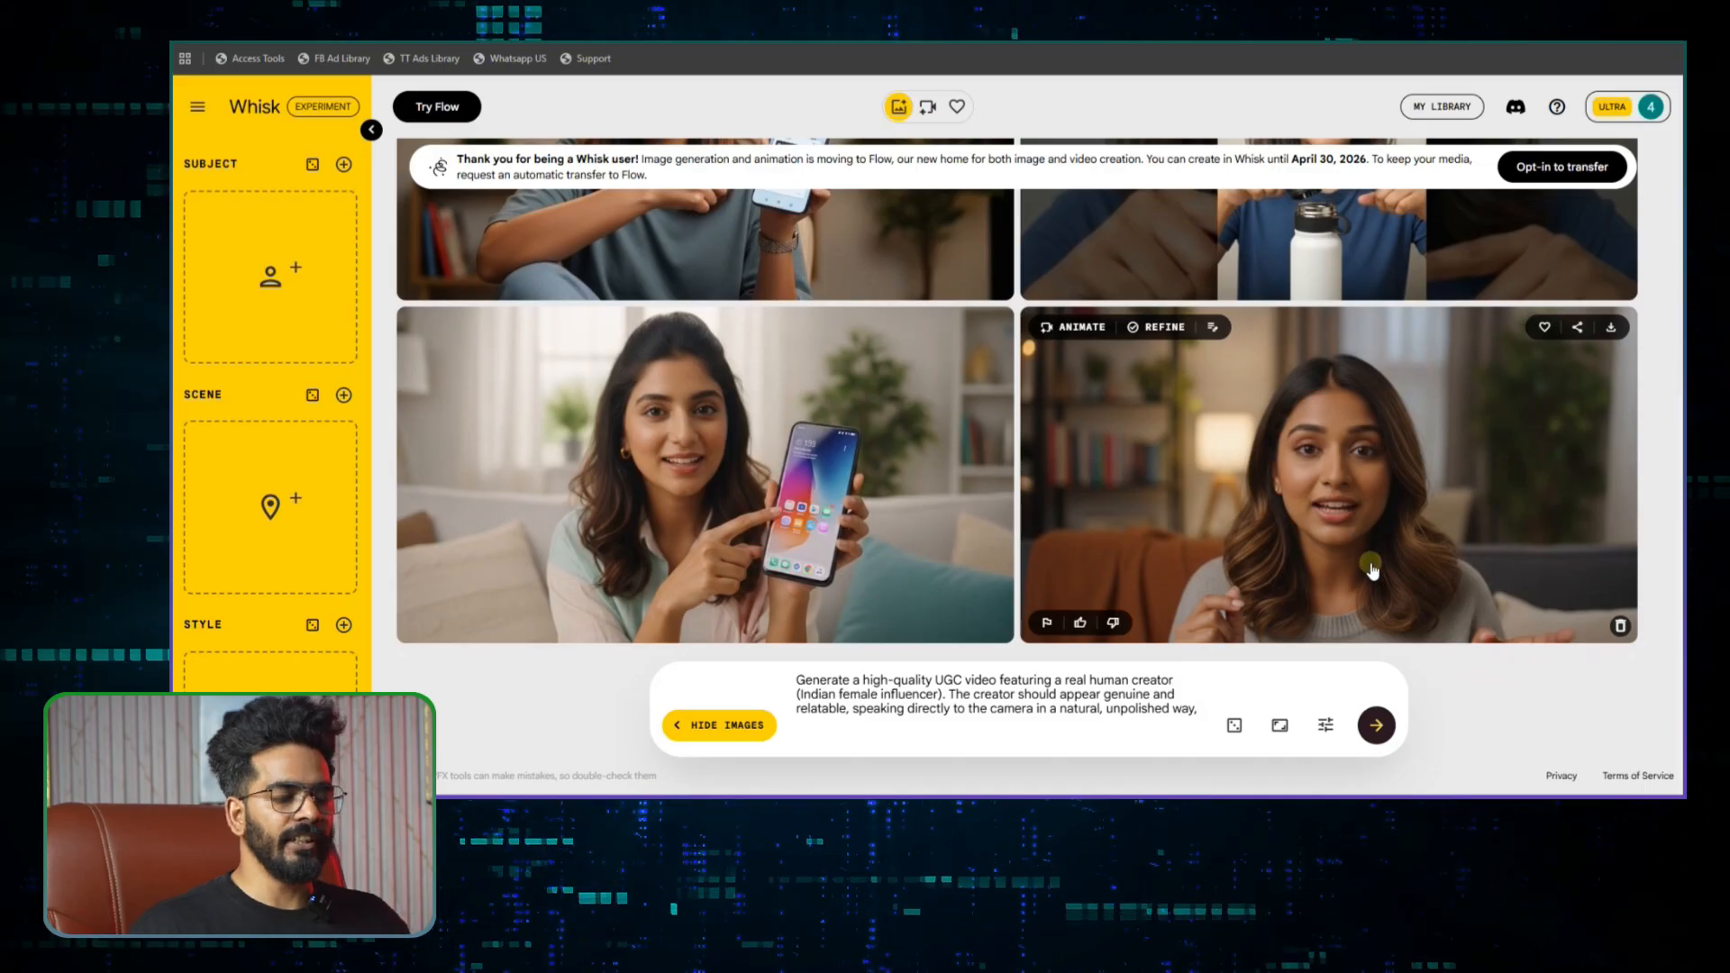
left_click(1383, 741)
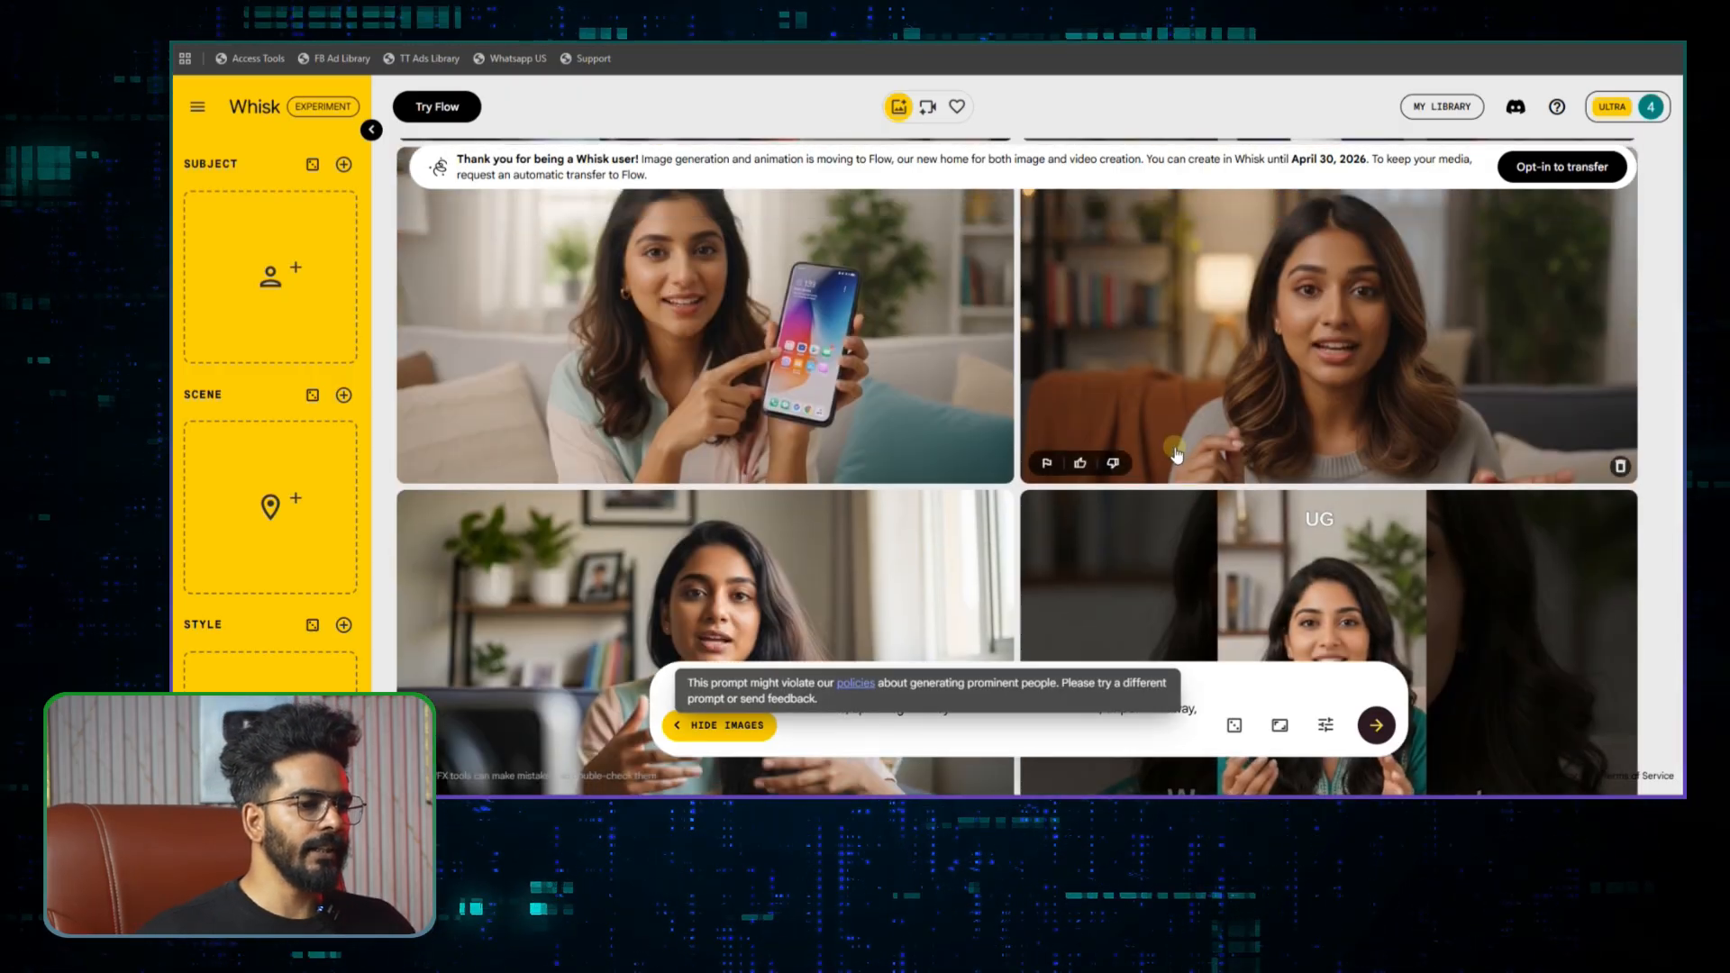
scroll(1162, 468, "down", 3)
scroll(1172, 451, "down", 5)
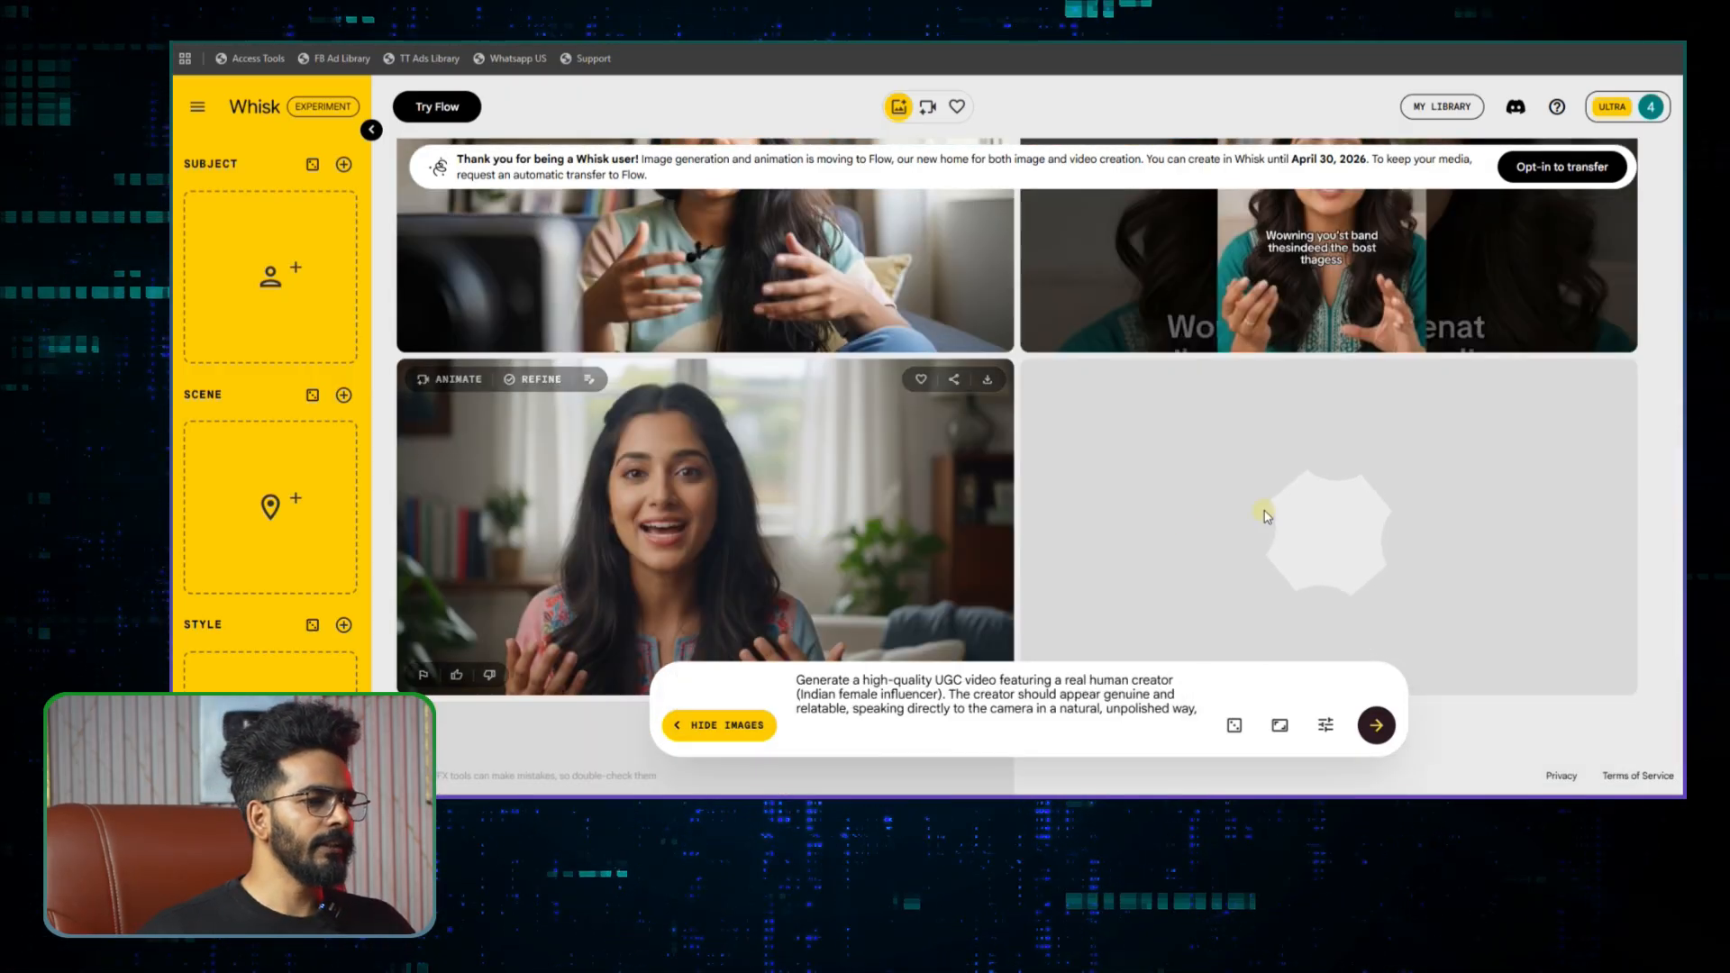
scroll(1172, 414, "up", 3)
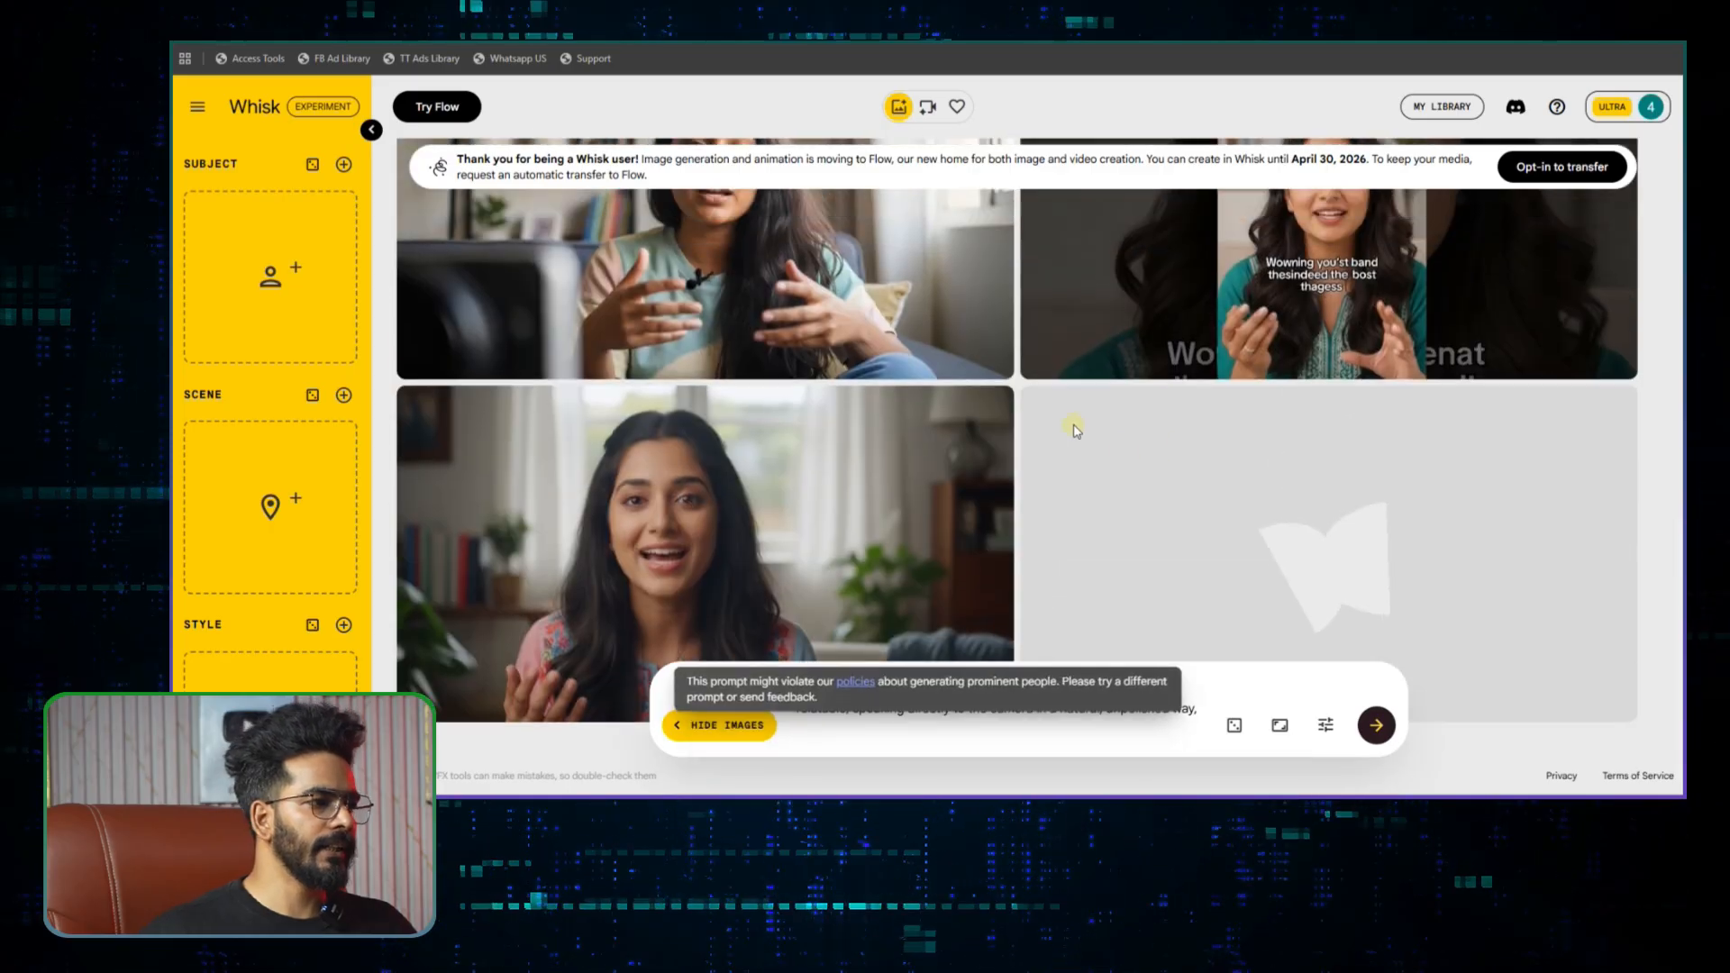
- Enlarge the last image of the woman with both hands raised, close it and use it as the subject reference
left_click(701, 491)
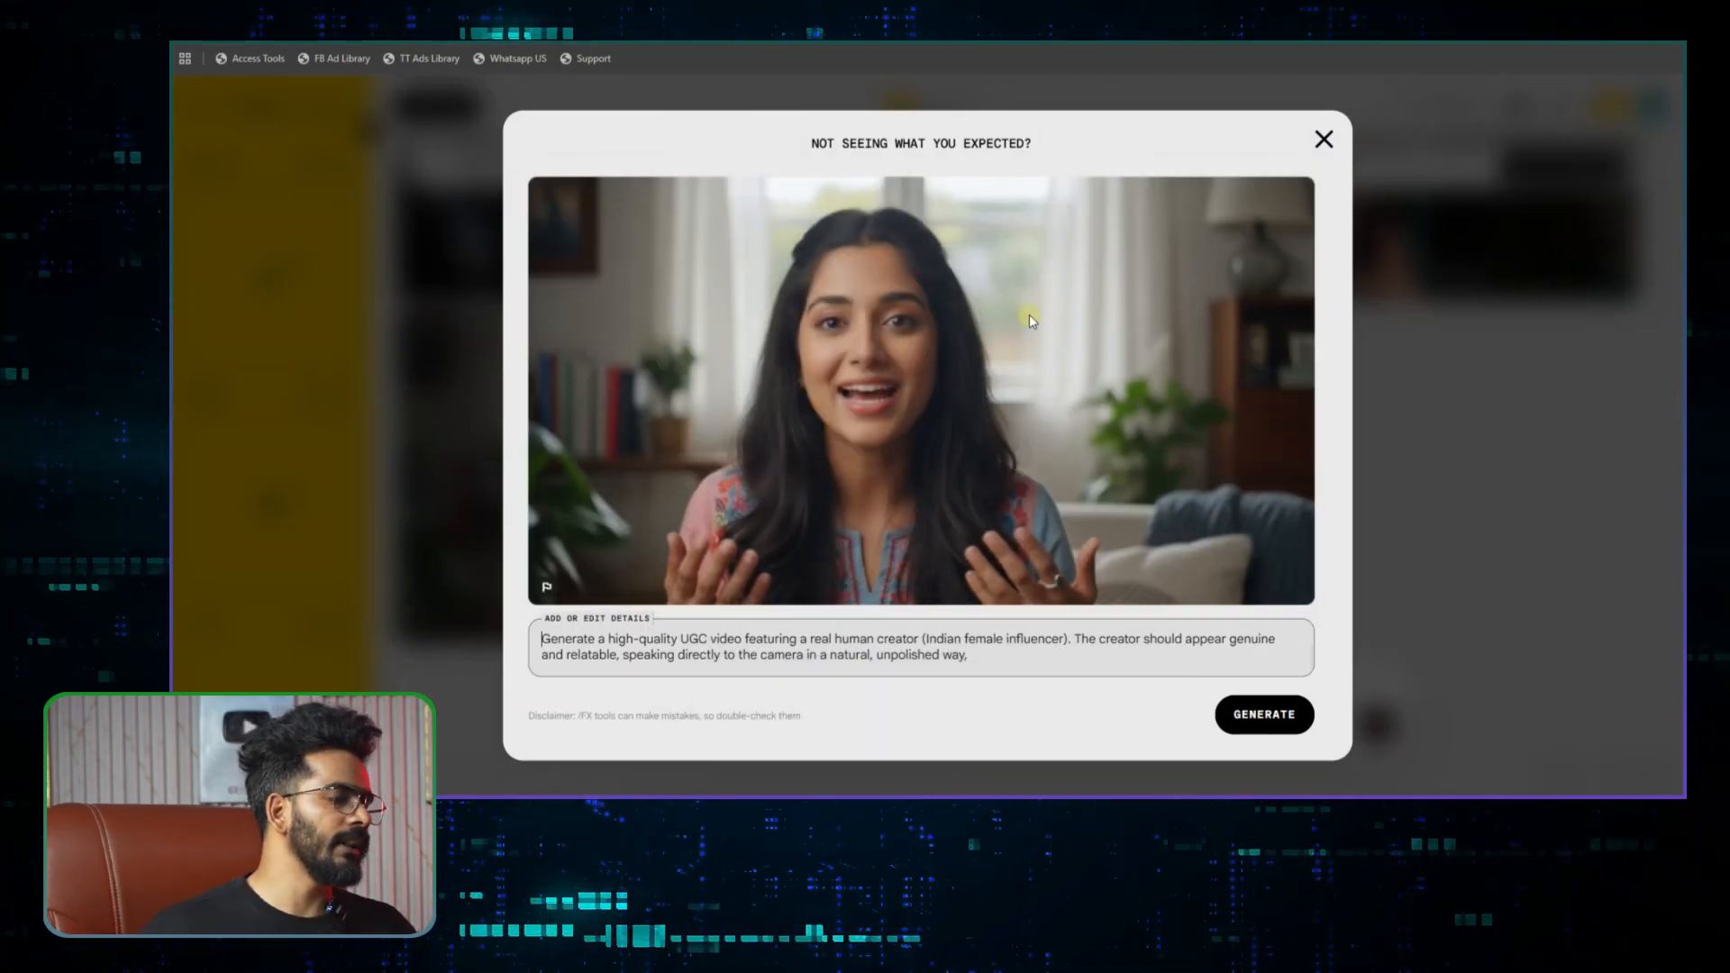
left_click(1324, 139)
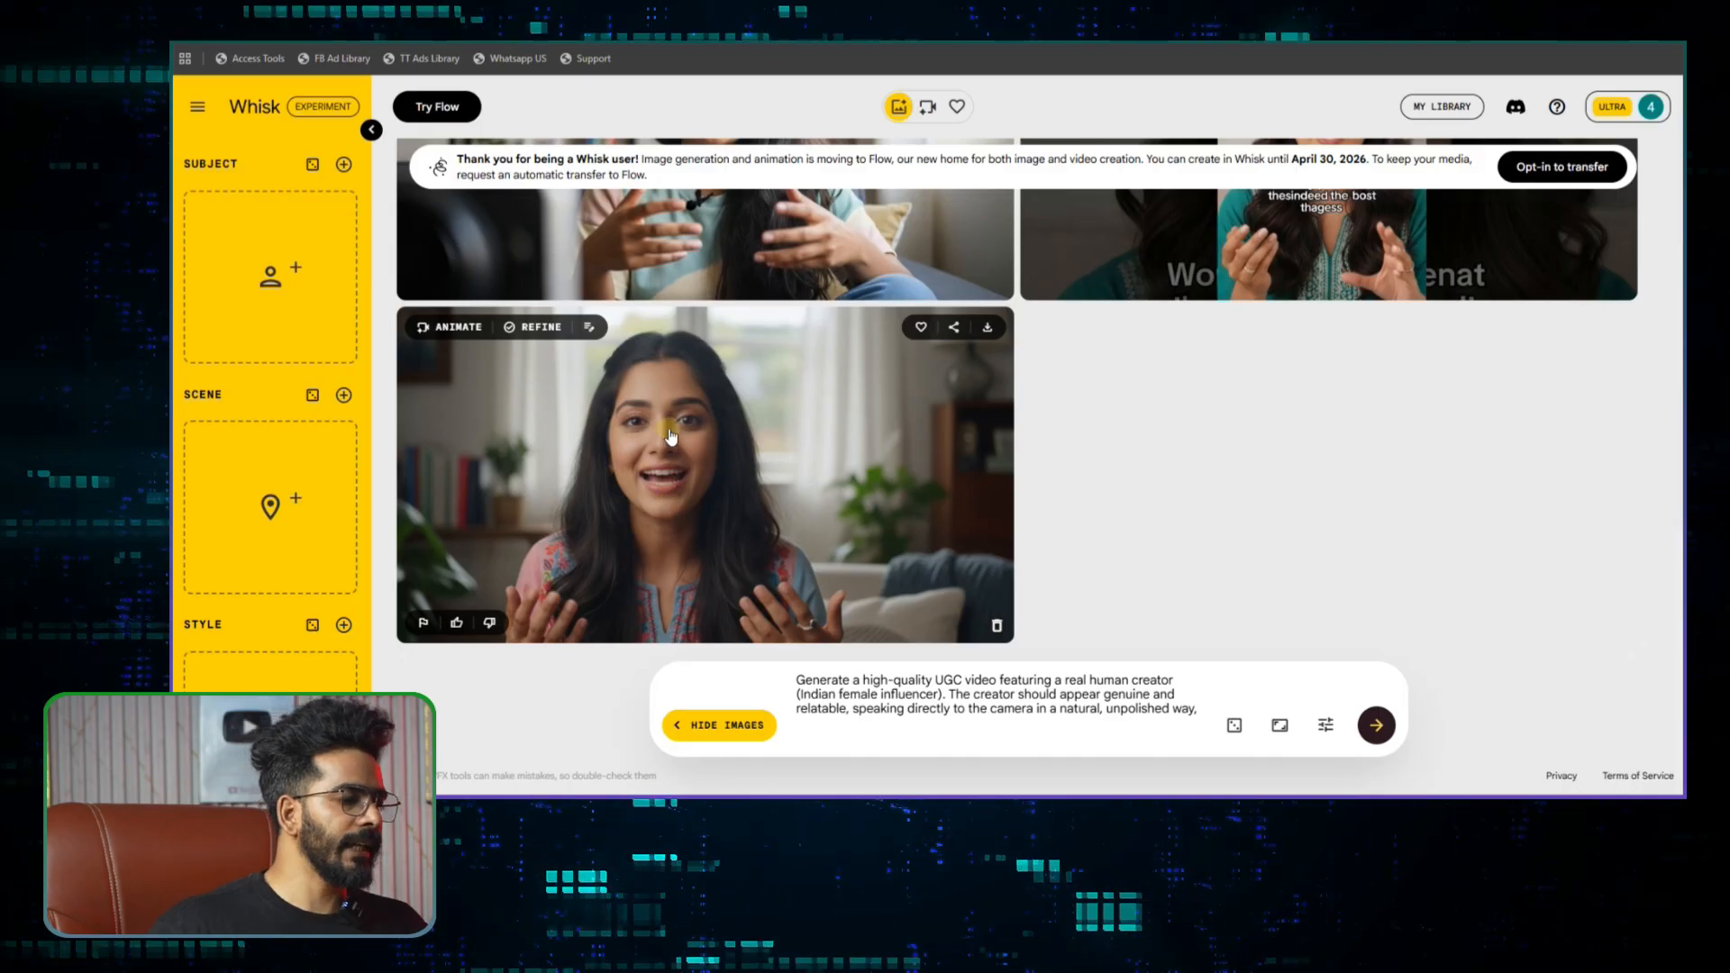
mouse_move(250, 216)
left_click_drag(687, 517, 252, 328)
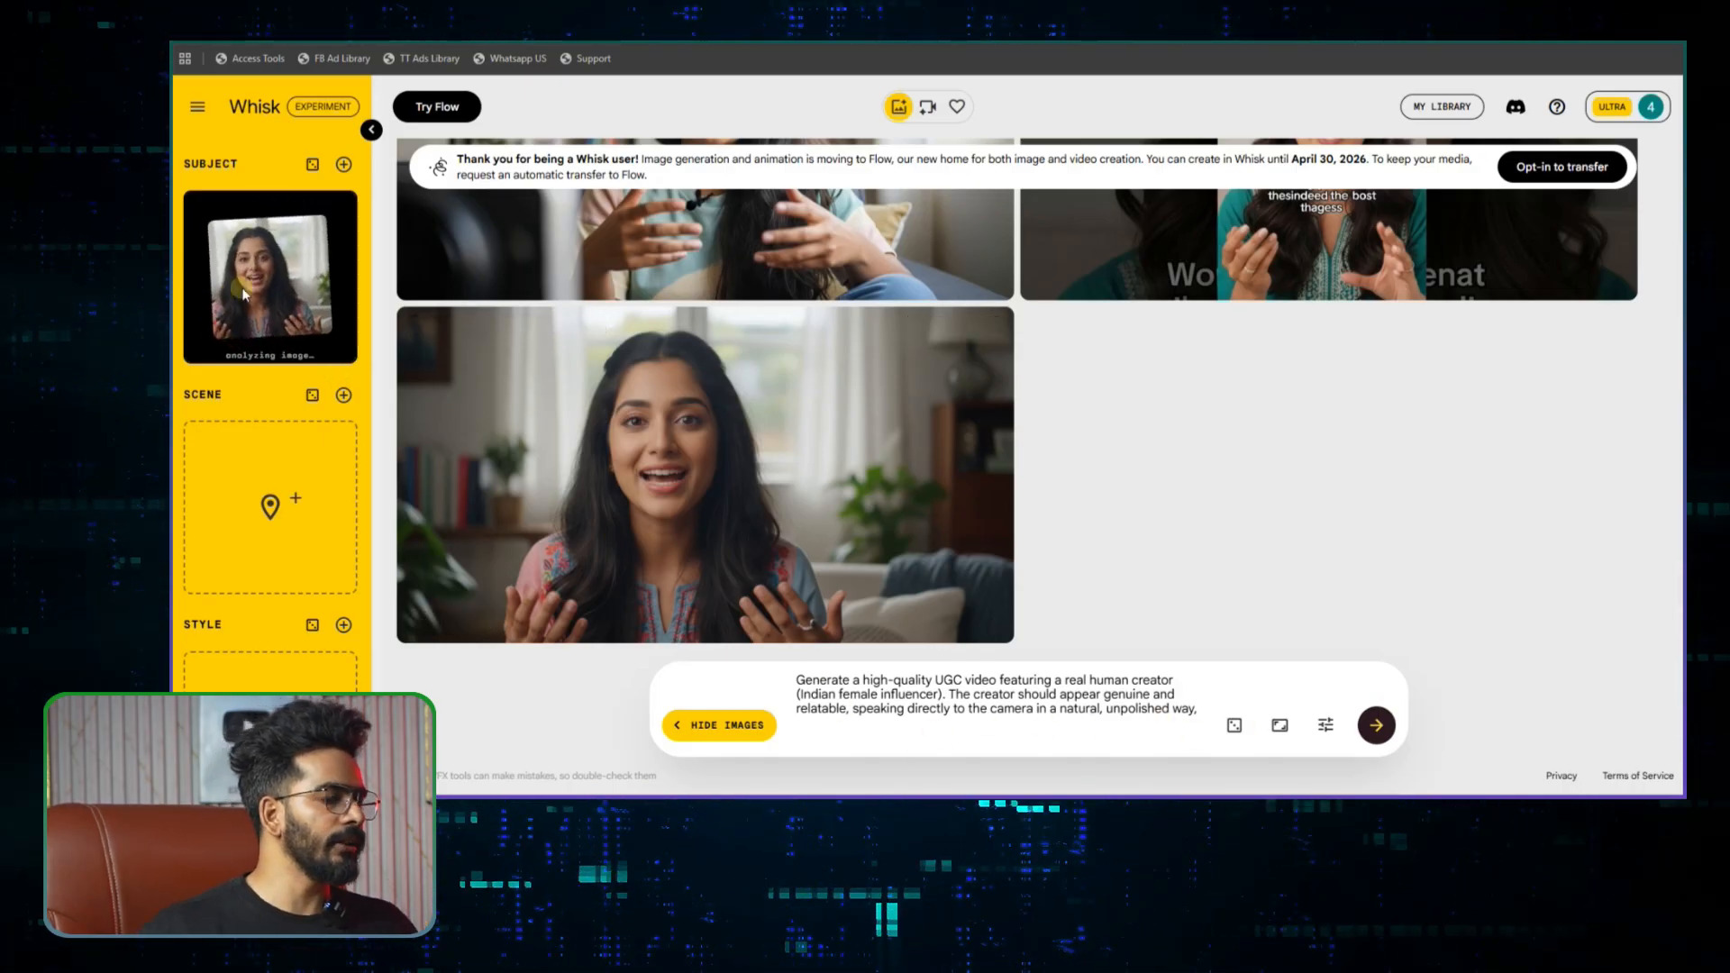
- Clear the prompt text, generate a new image from the subject reference alone and open the downloaded Whisk JPEG
mouse_move(705, 446)
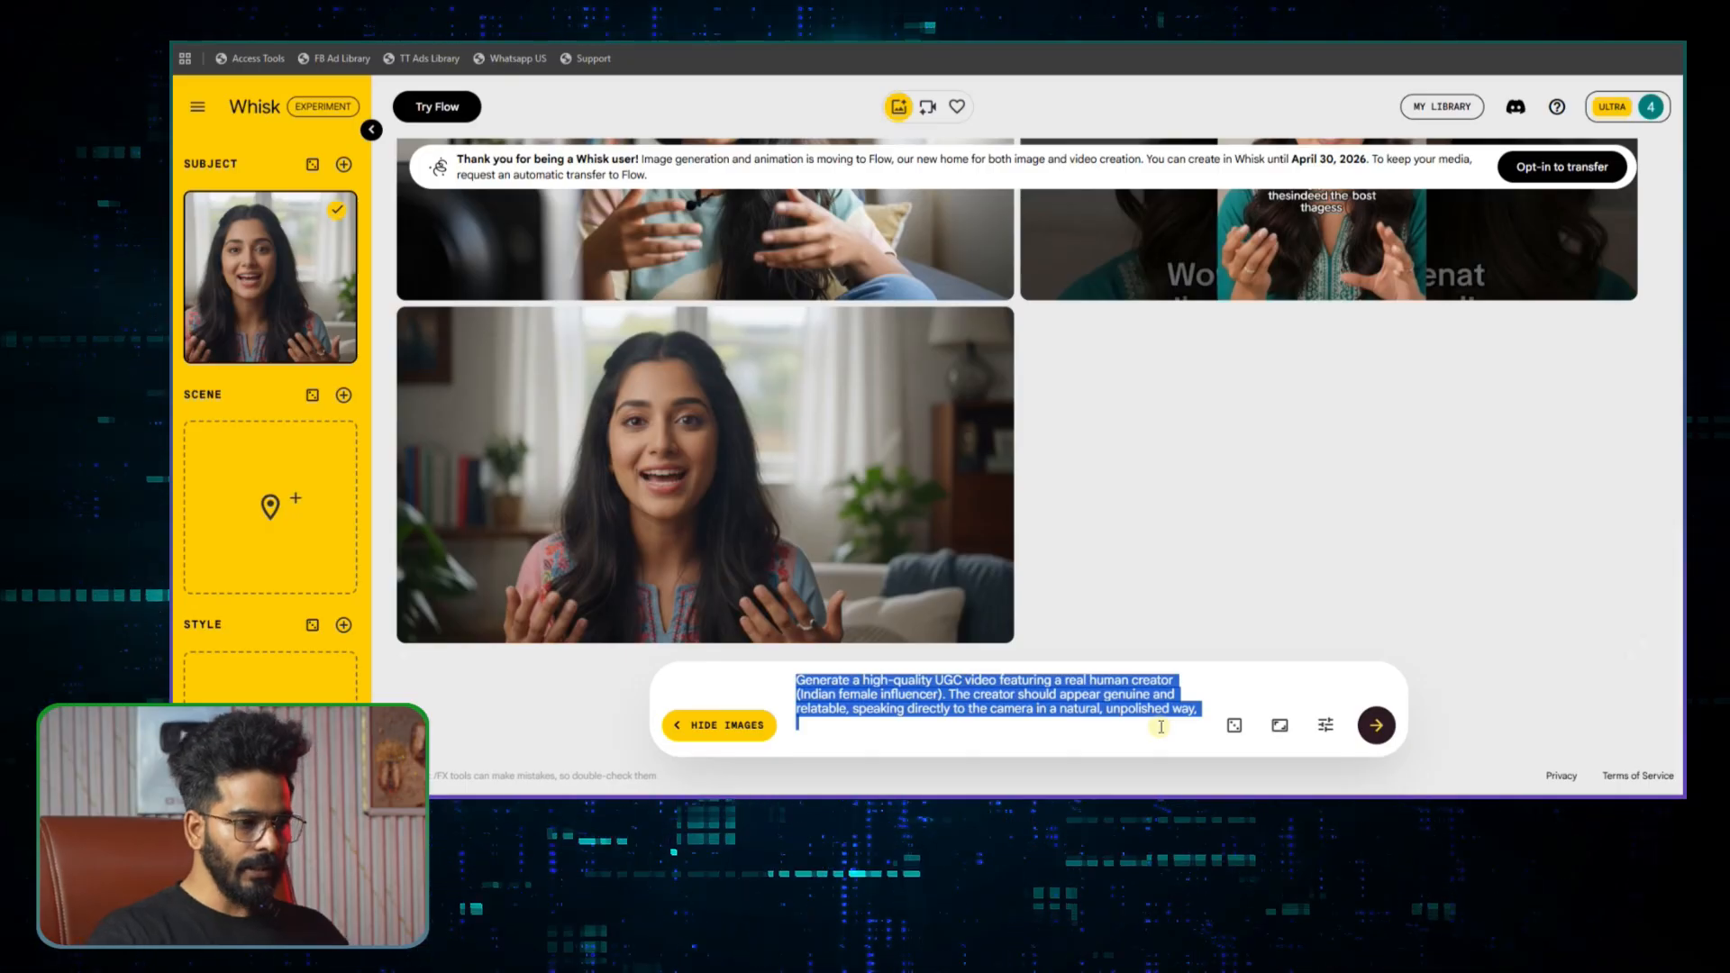
key("BackSpace")
left_click(1379, 726)
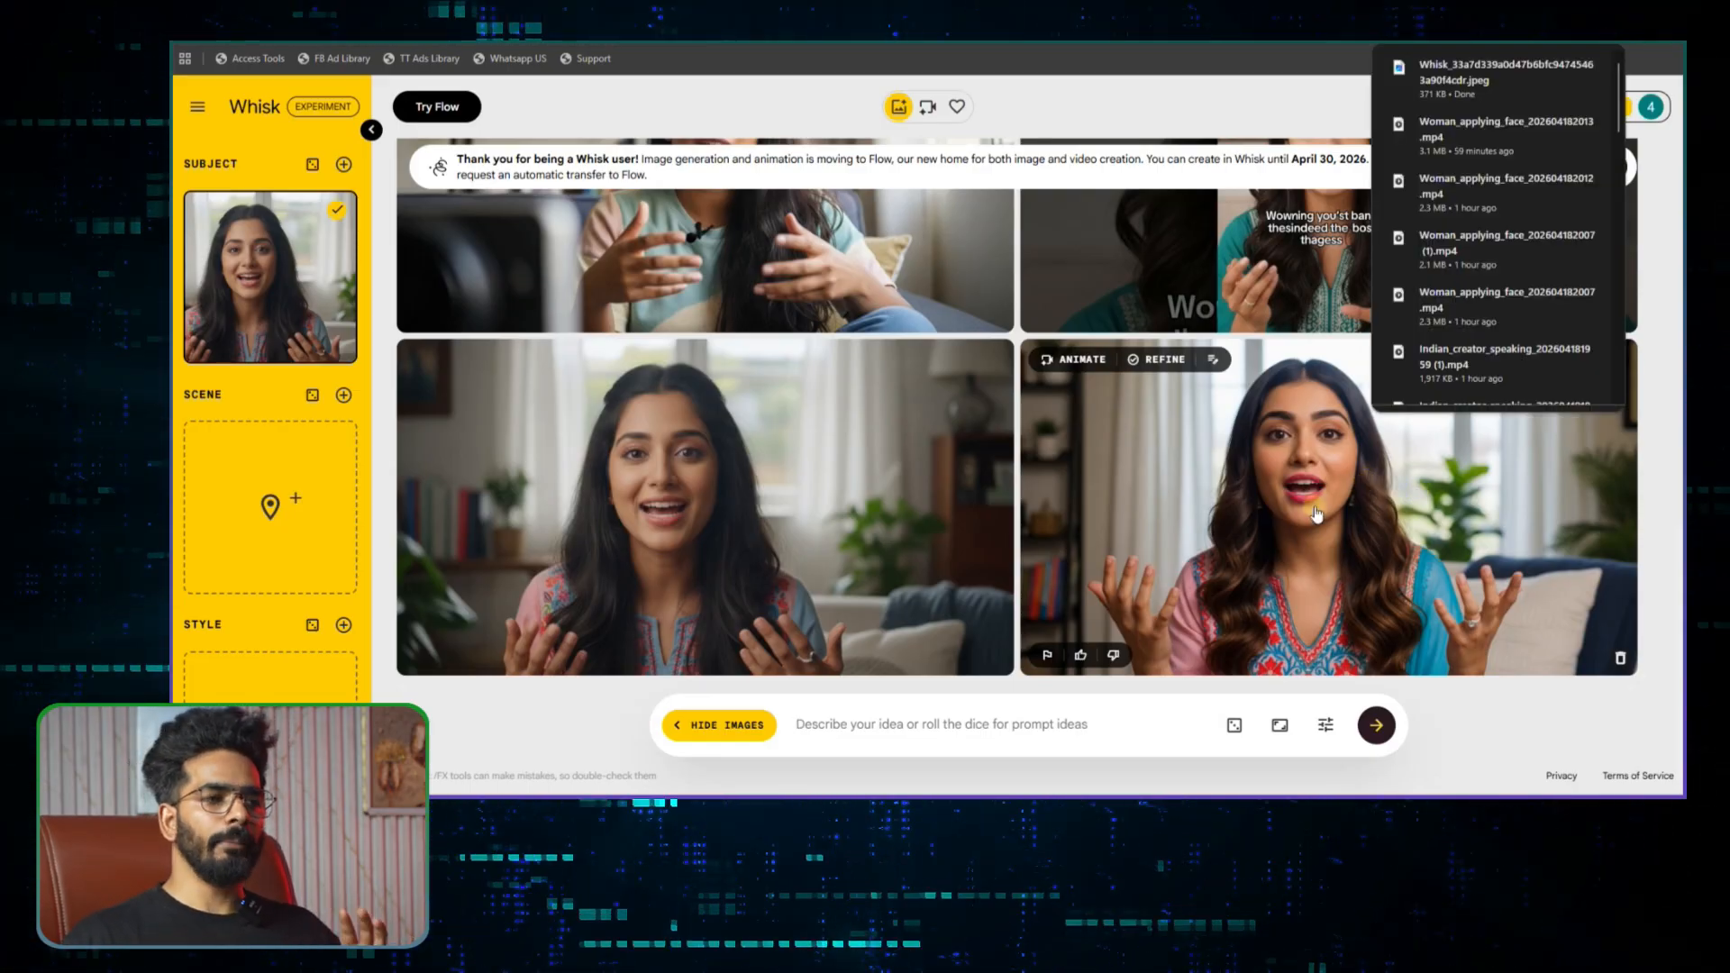
left_click(1491, 77)
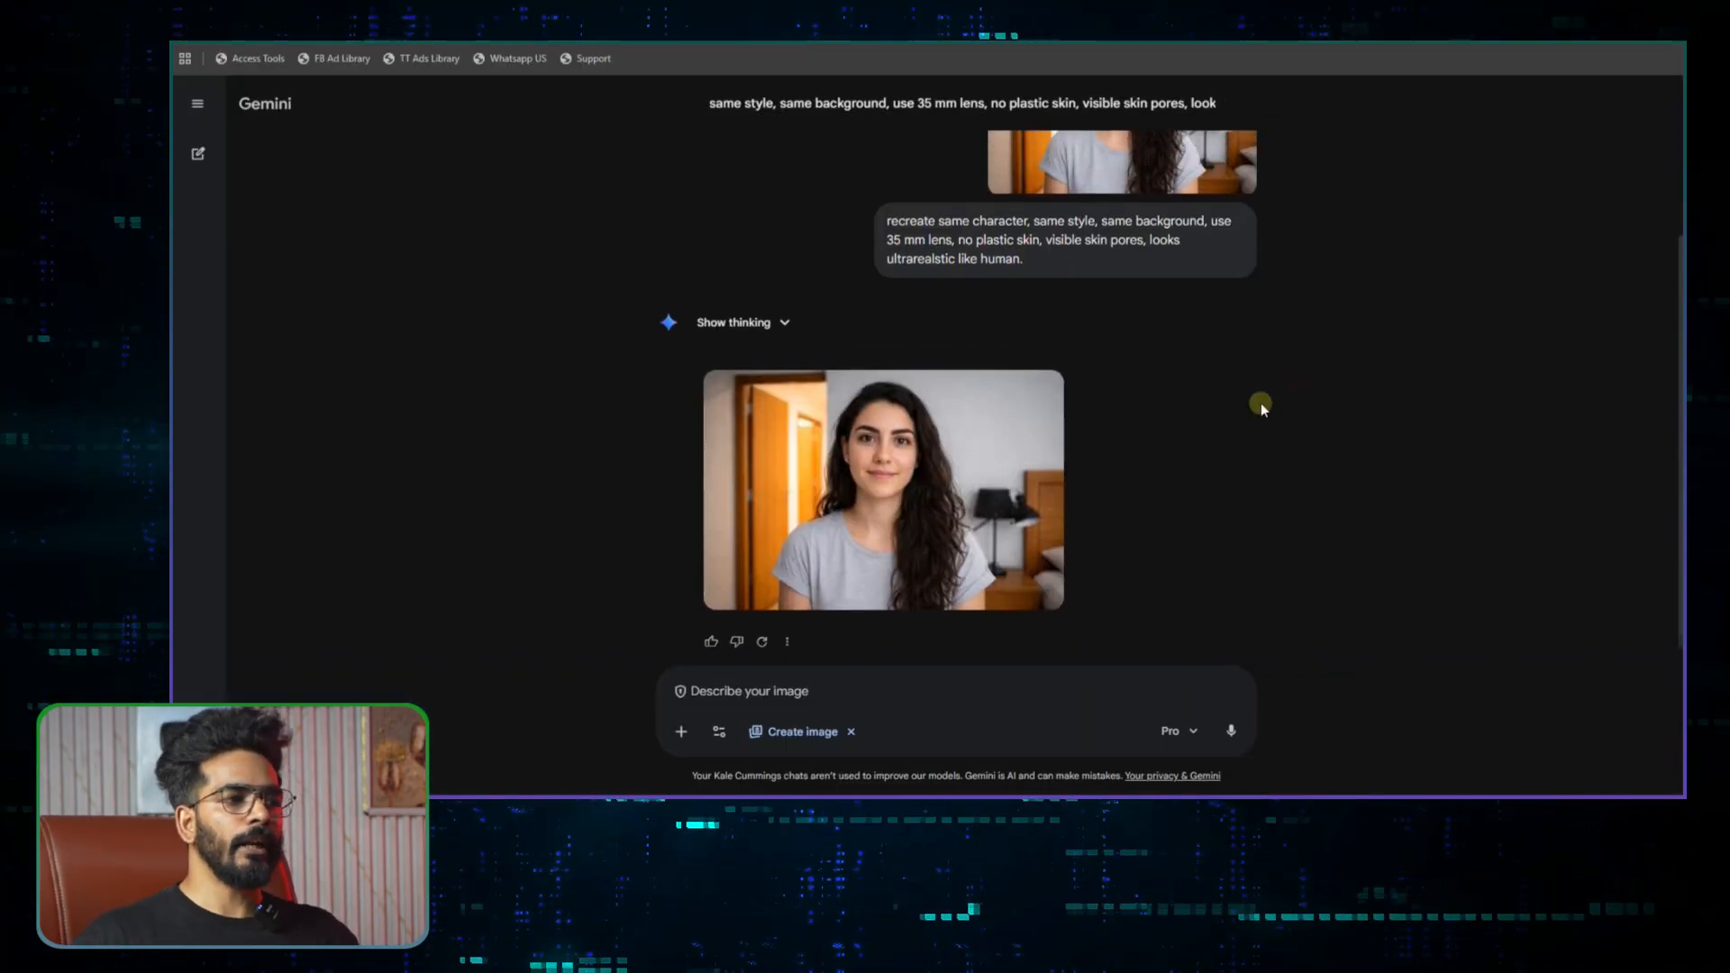
- Examine the uploaded portrait and its recreated version at full size in the Gemini chat
scroll(1255, 402, "up", 3)
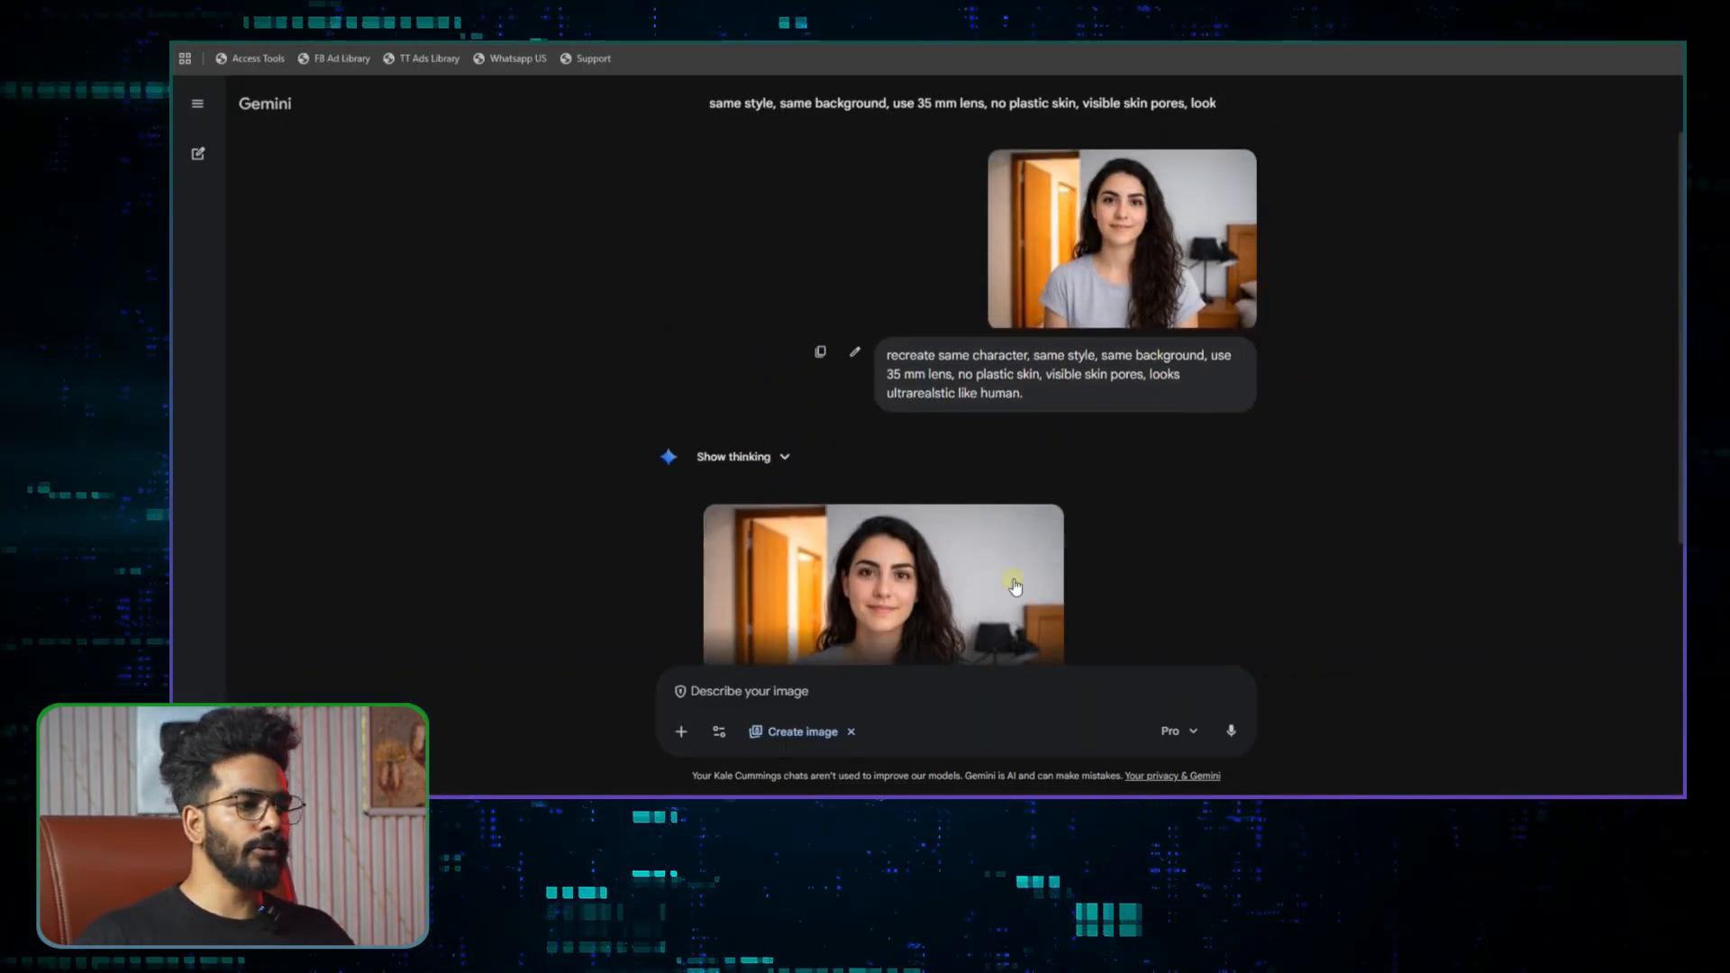
scroll(950, 596, "down", 2)
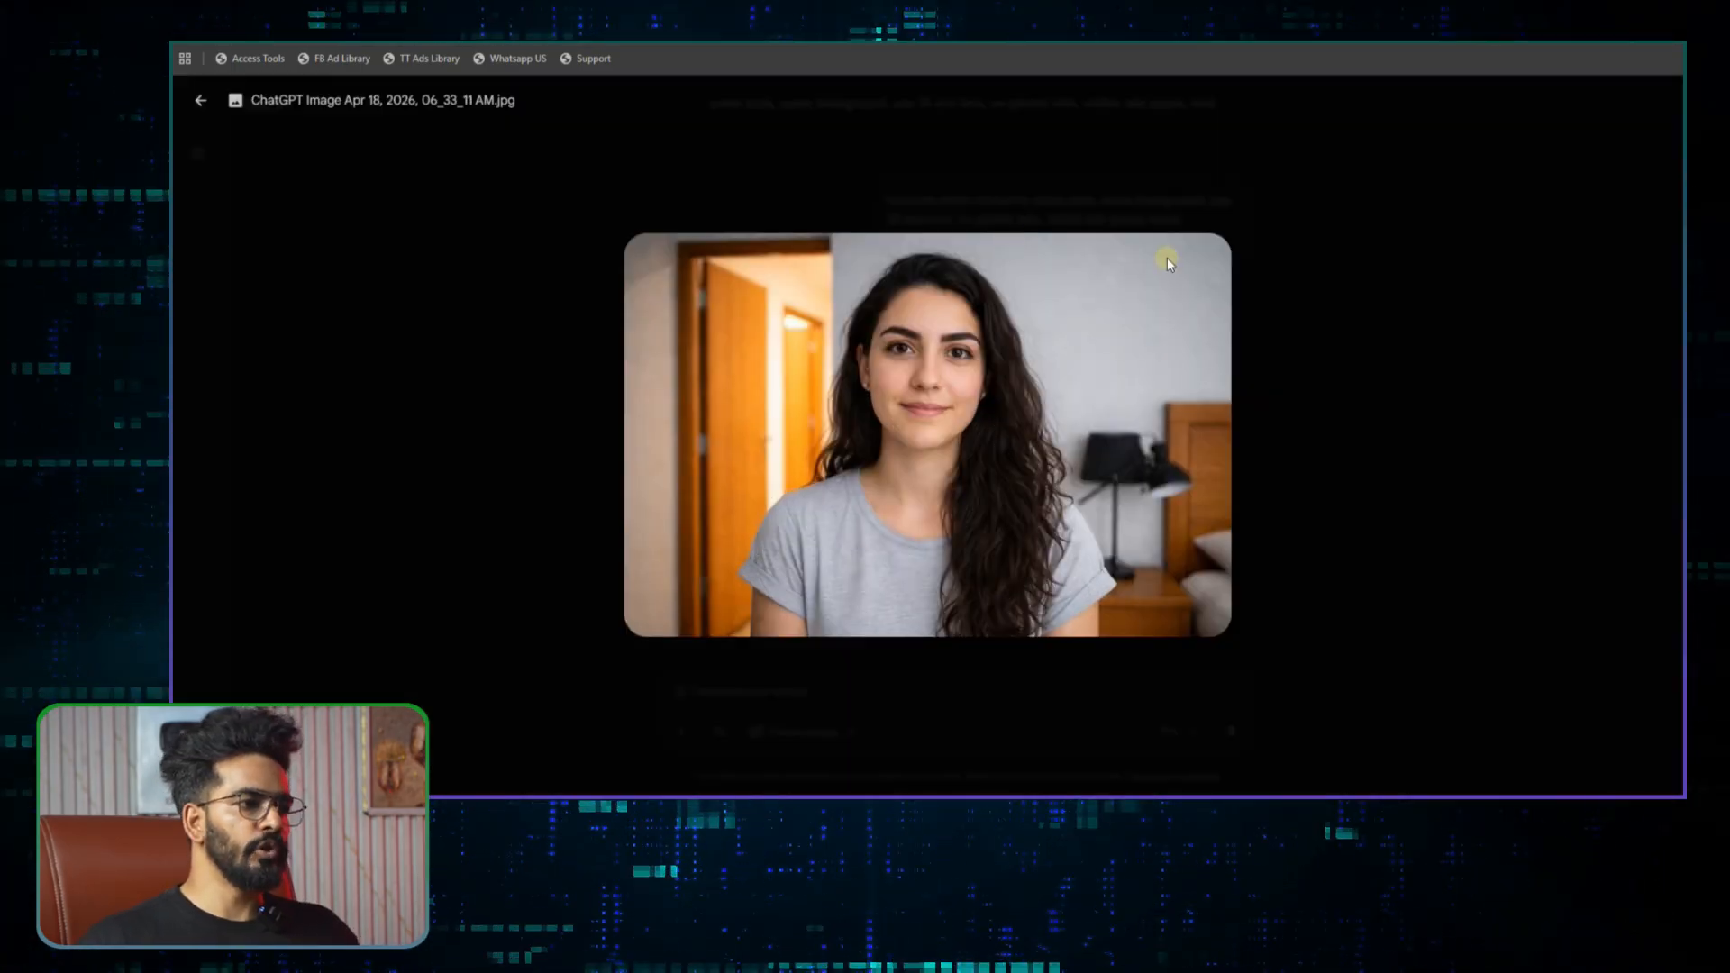
left_click(1413, 239)
scroll(1081, 451, "down", 2)
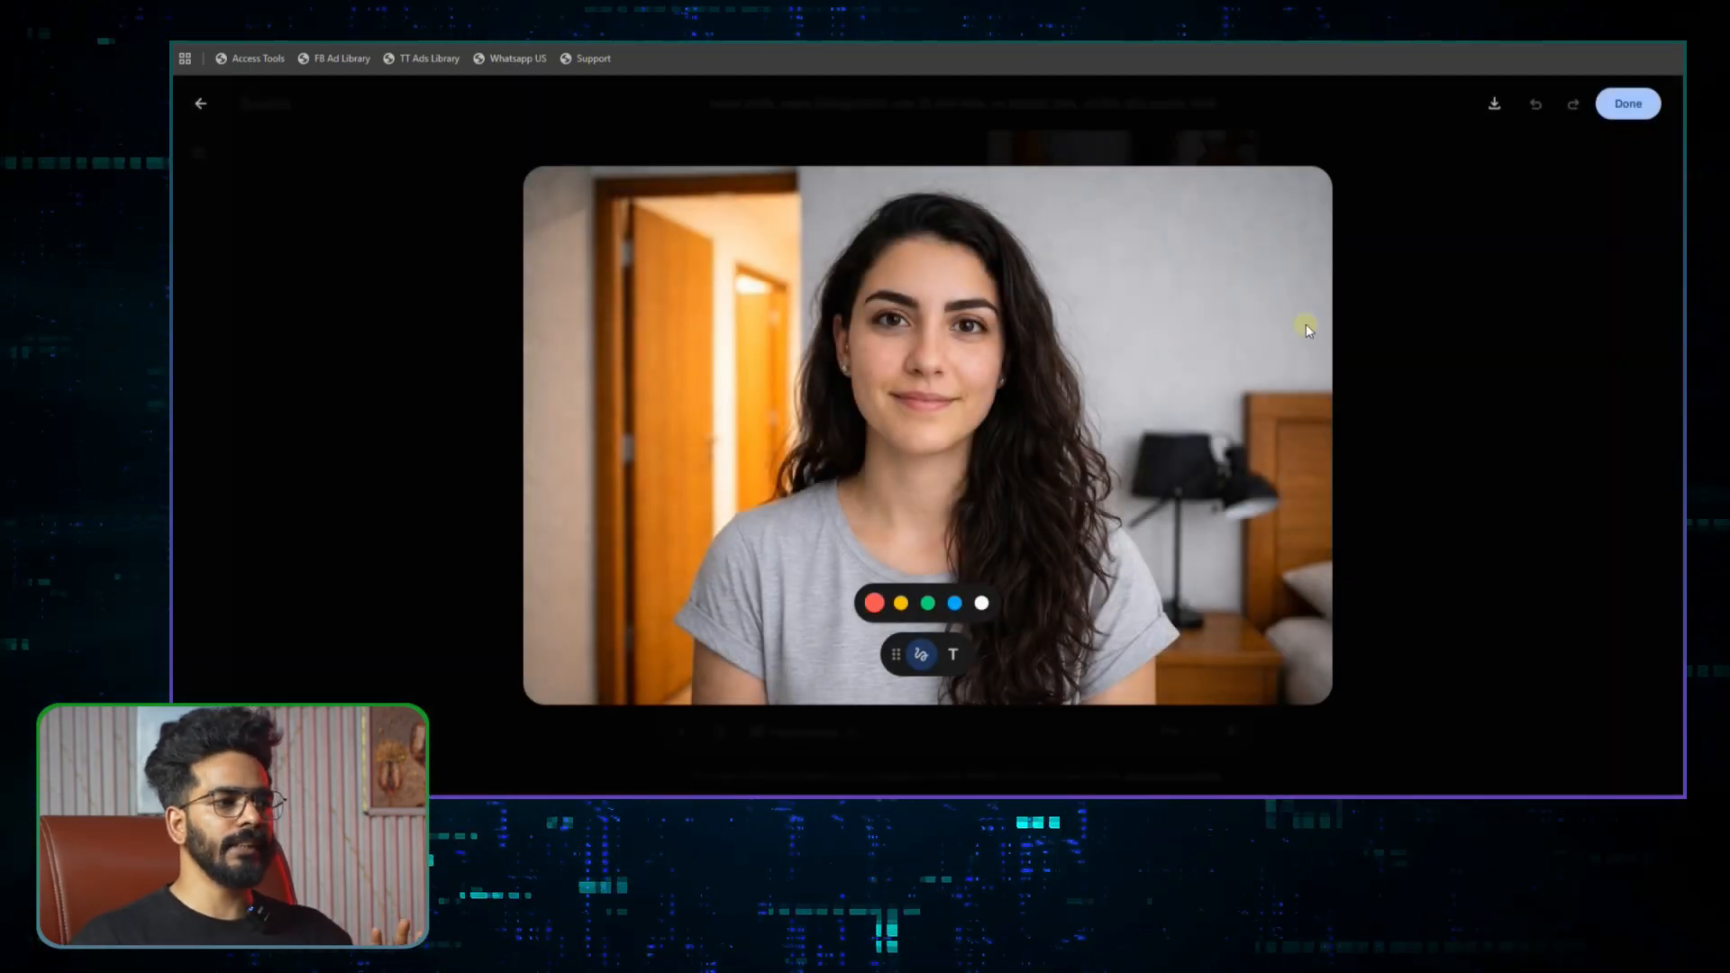
left_click(1471, 332)
- Read through the "recreate same character" prompt in the Gemini chat, highlighting its wording
triple_click(1026, 369)
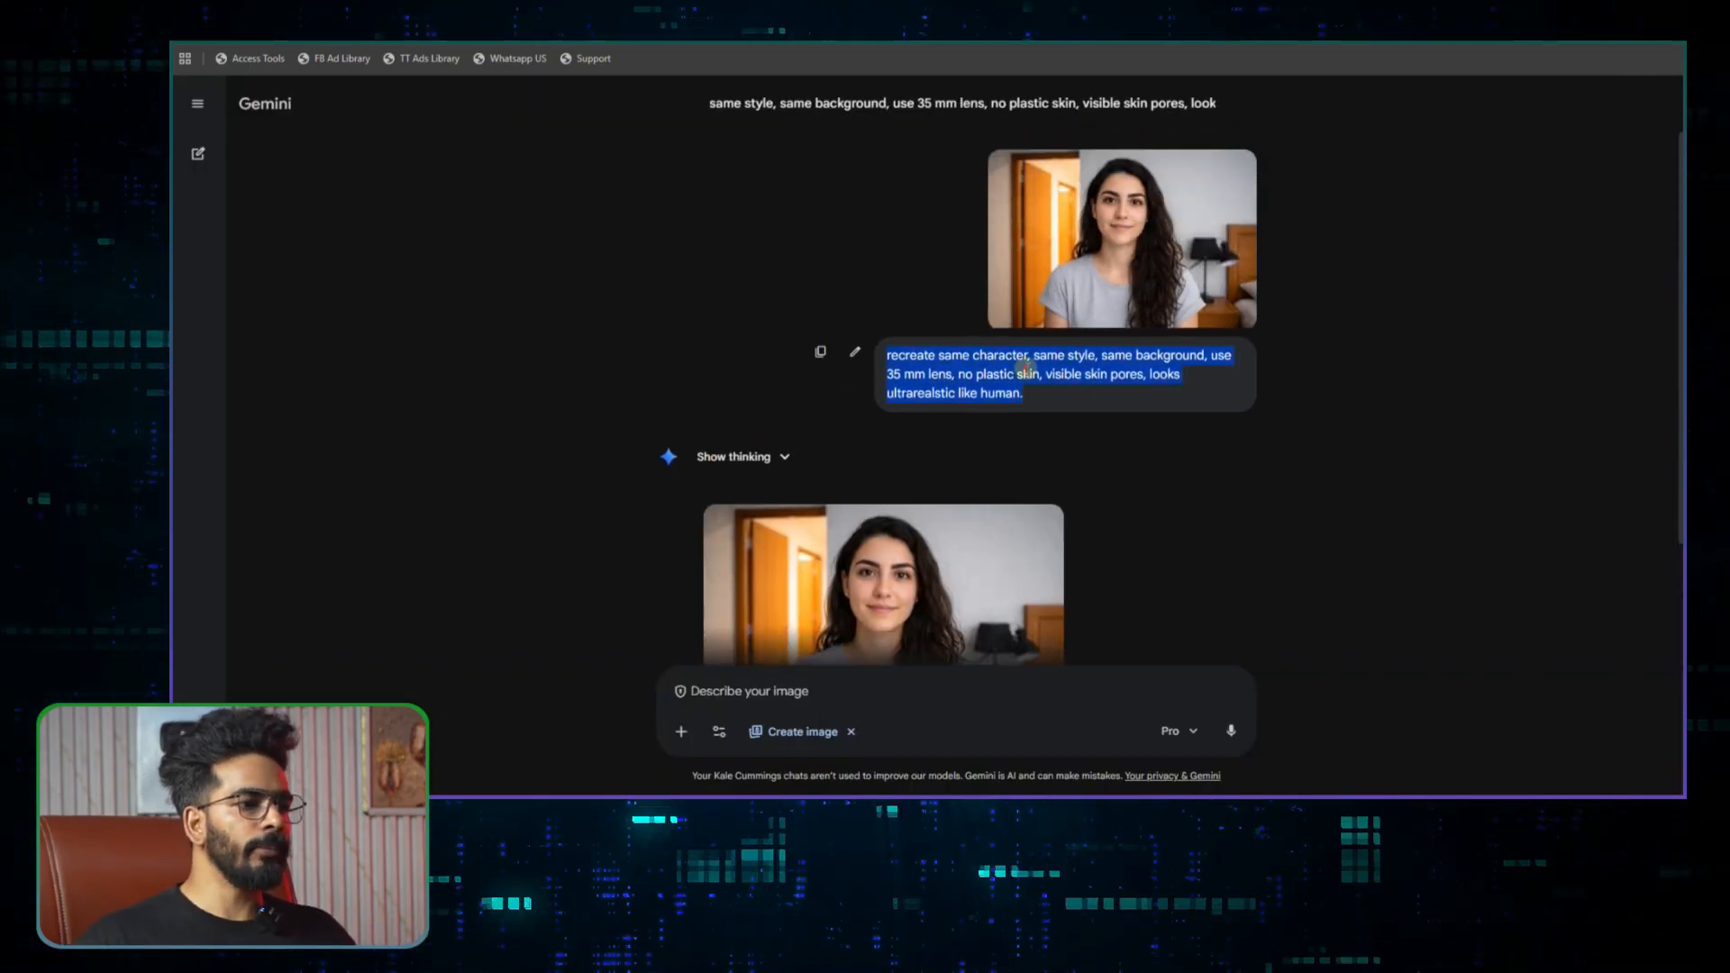
left_click(1122, 398)
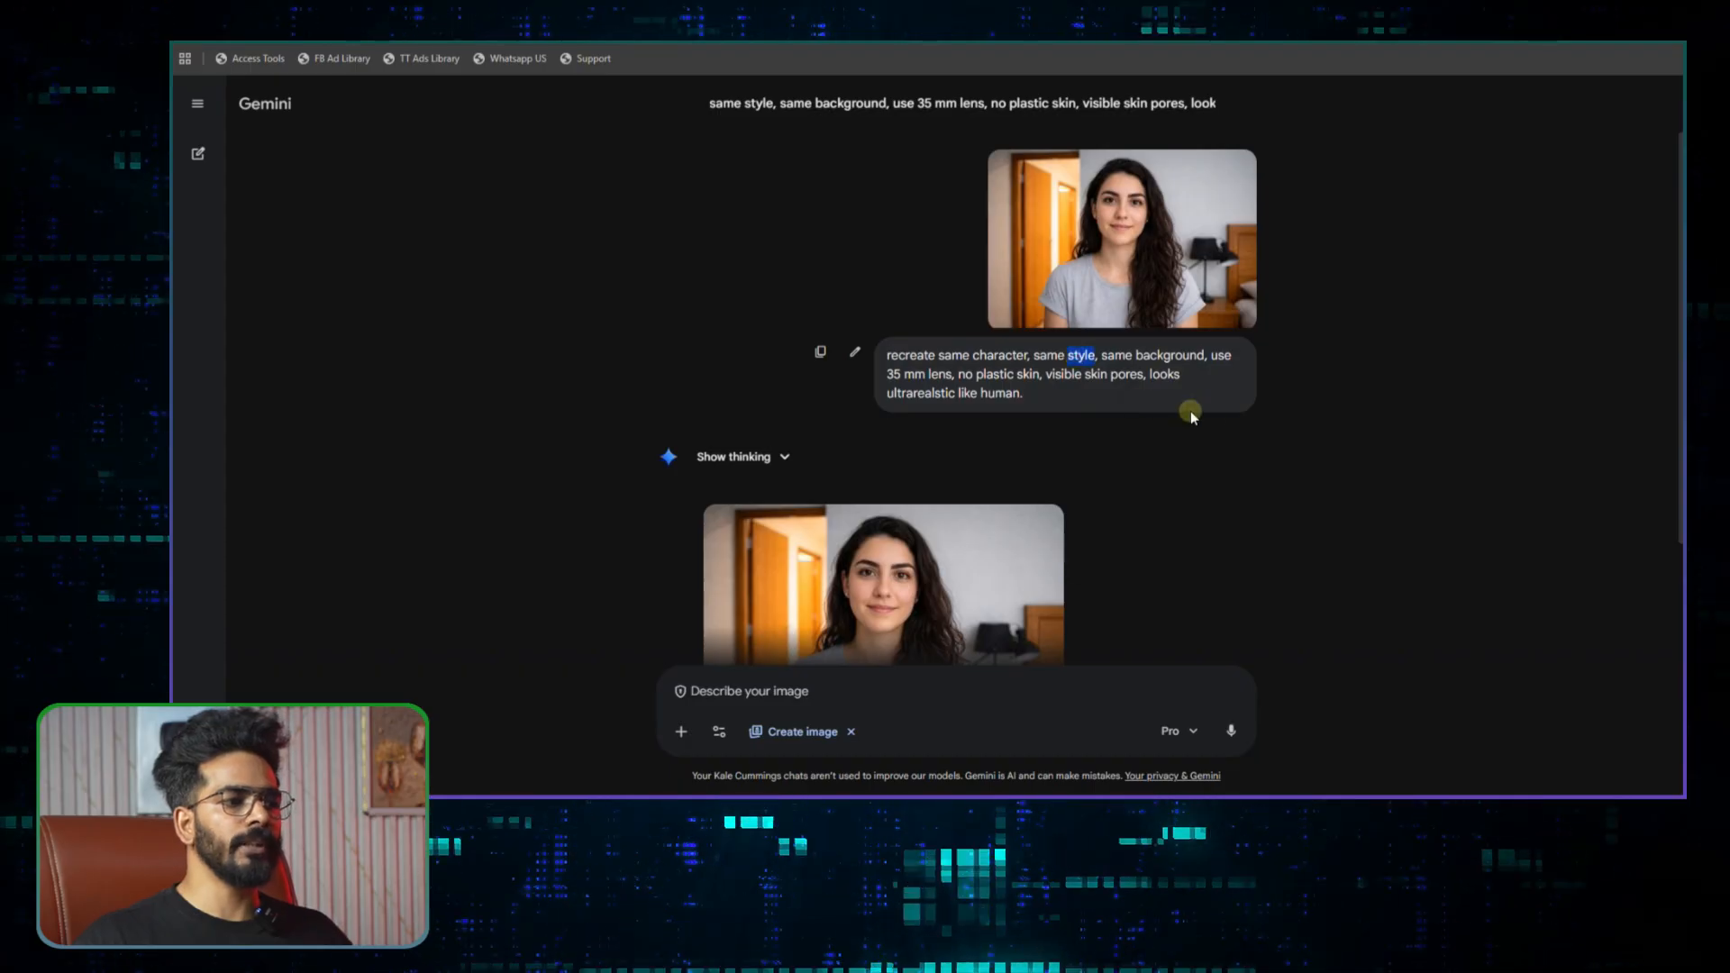
left_click(1250, 506)
- Switch to the text editor, copy the "recreate same character, same style, same background" prompt and return to Gemini
key("alt+Tab")
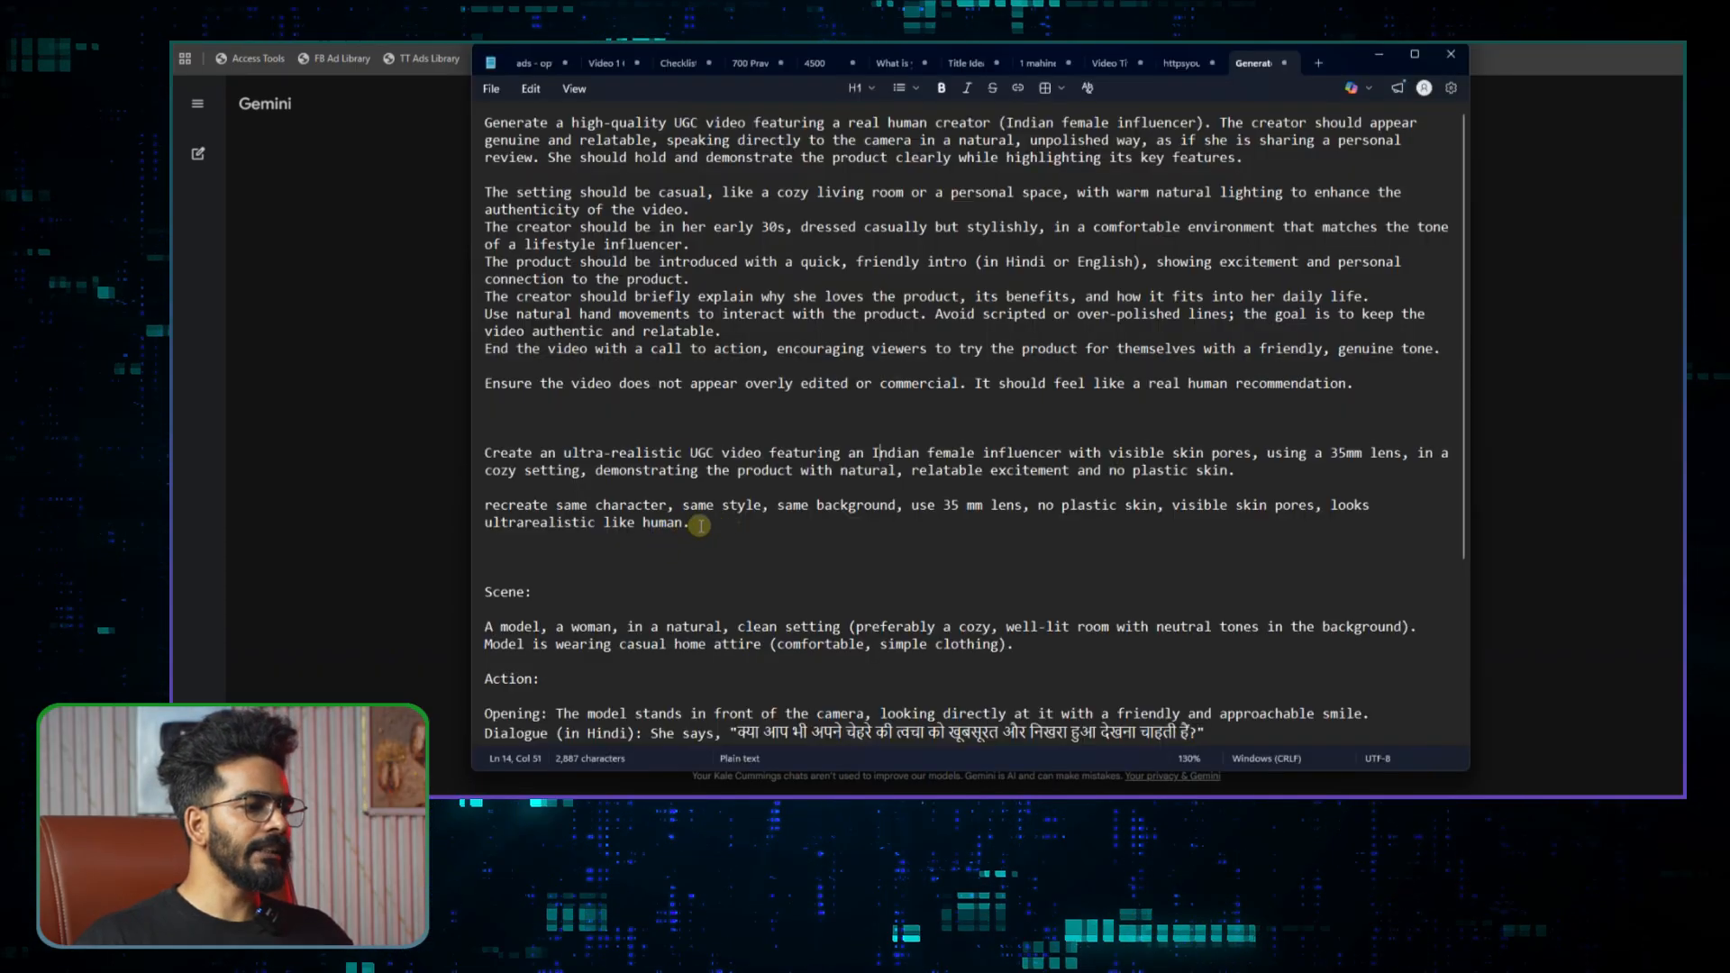
left_click_drag(543, 522, 478, 509)
key("ctrl+c")
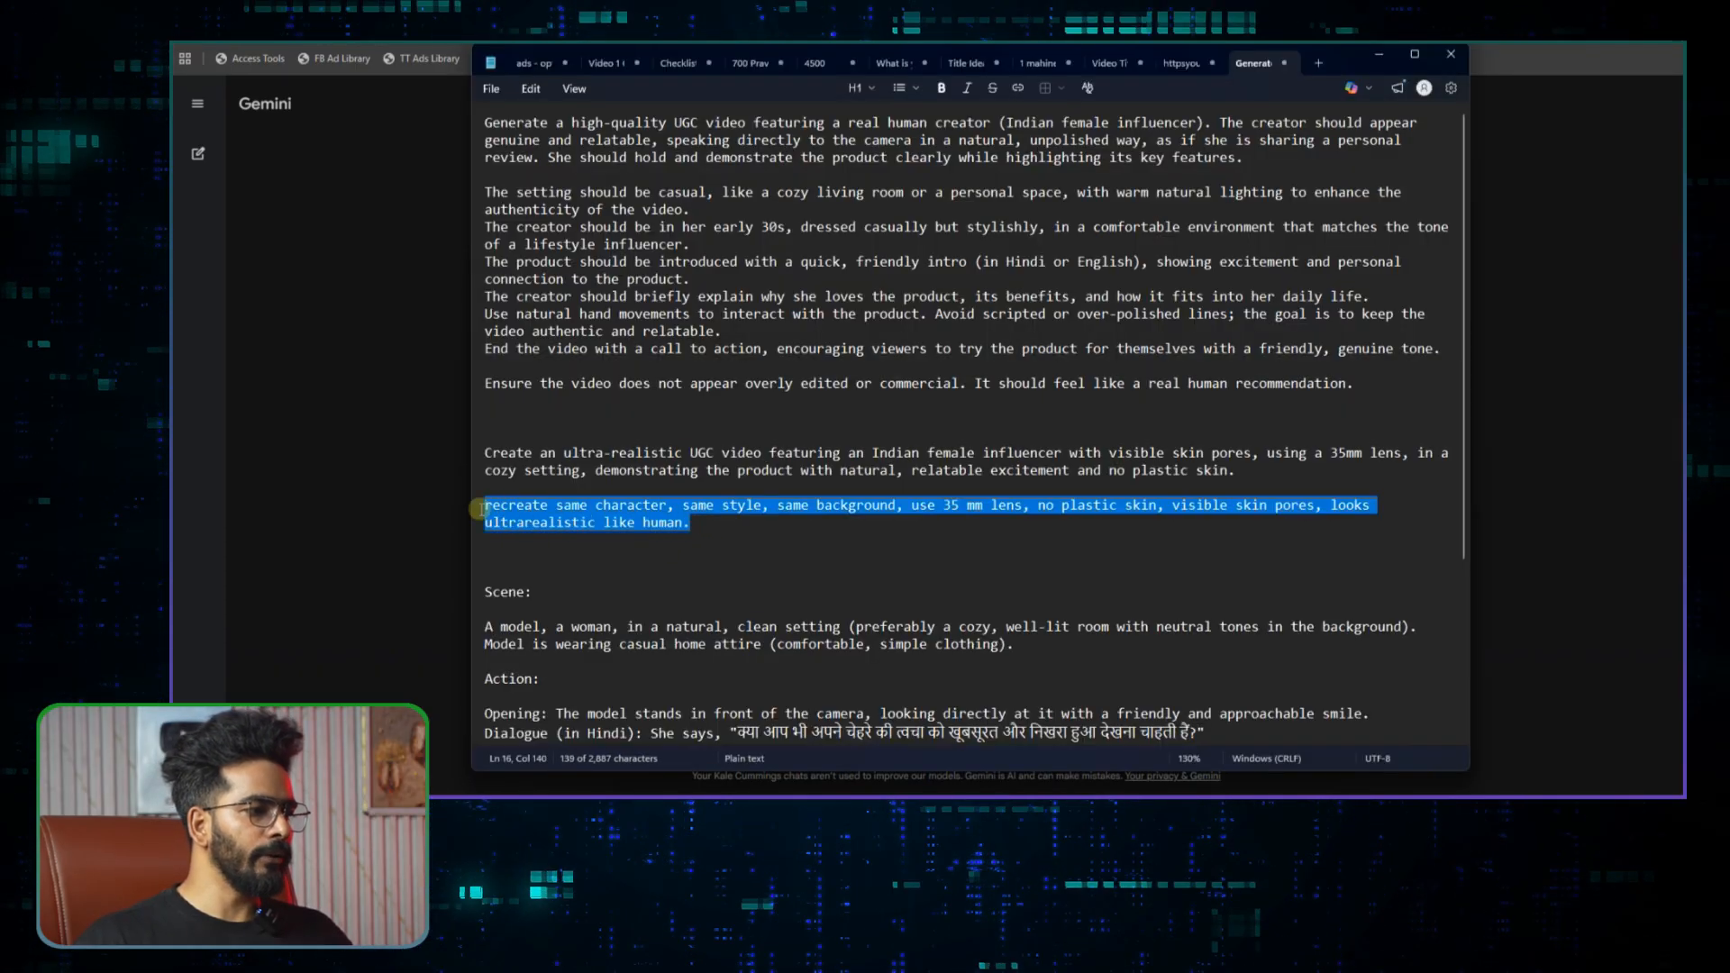
left_click(1030, 478)
left_click(1380, 58)
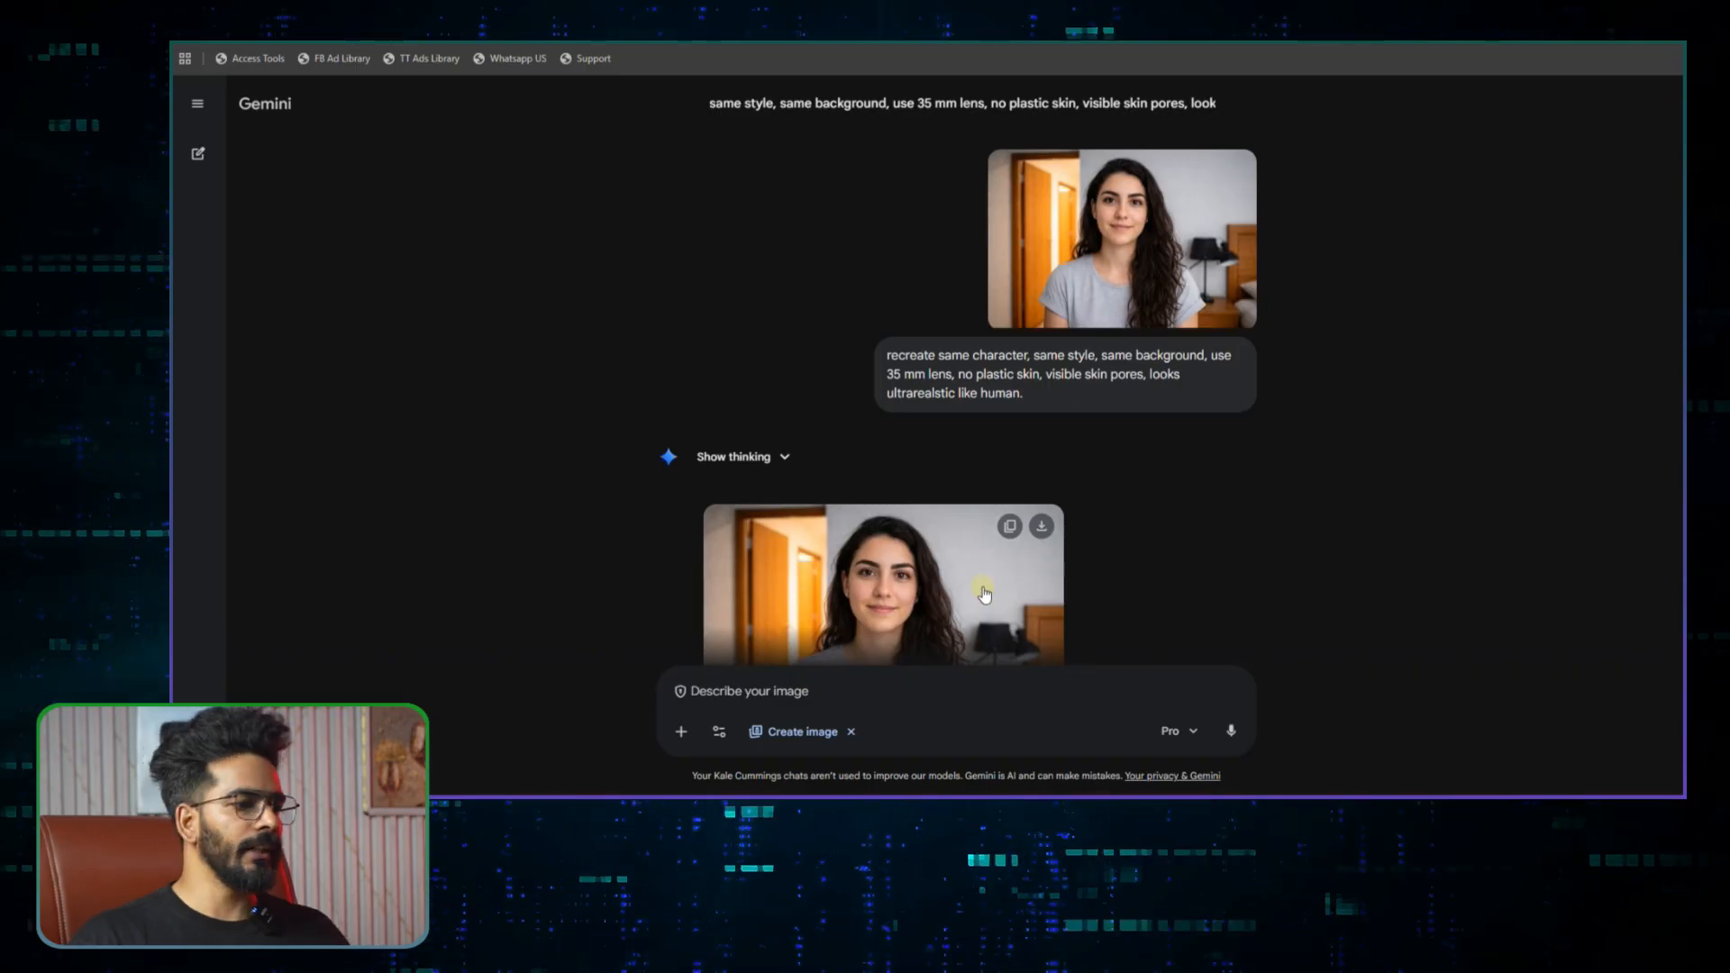
key("alt+Tab")
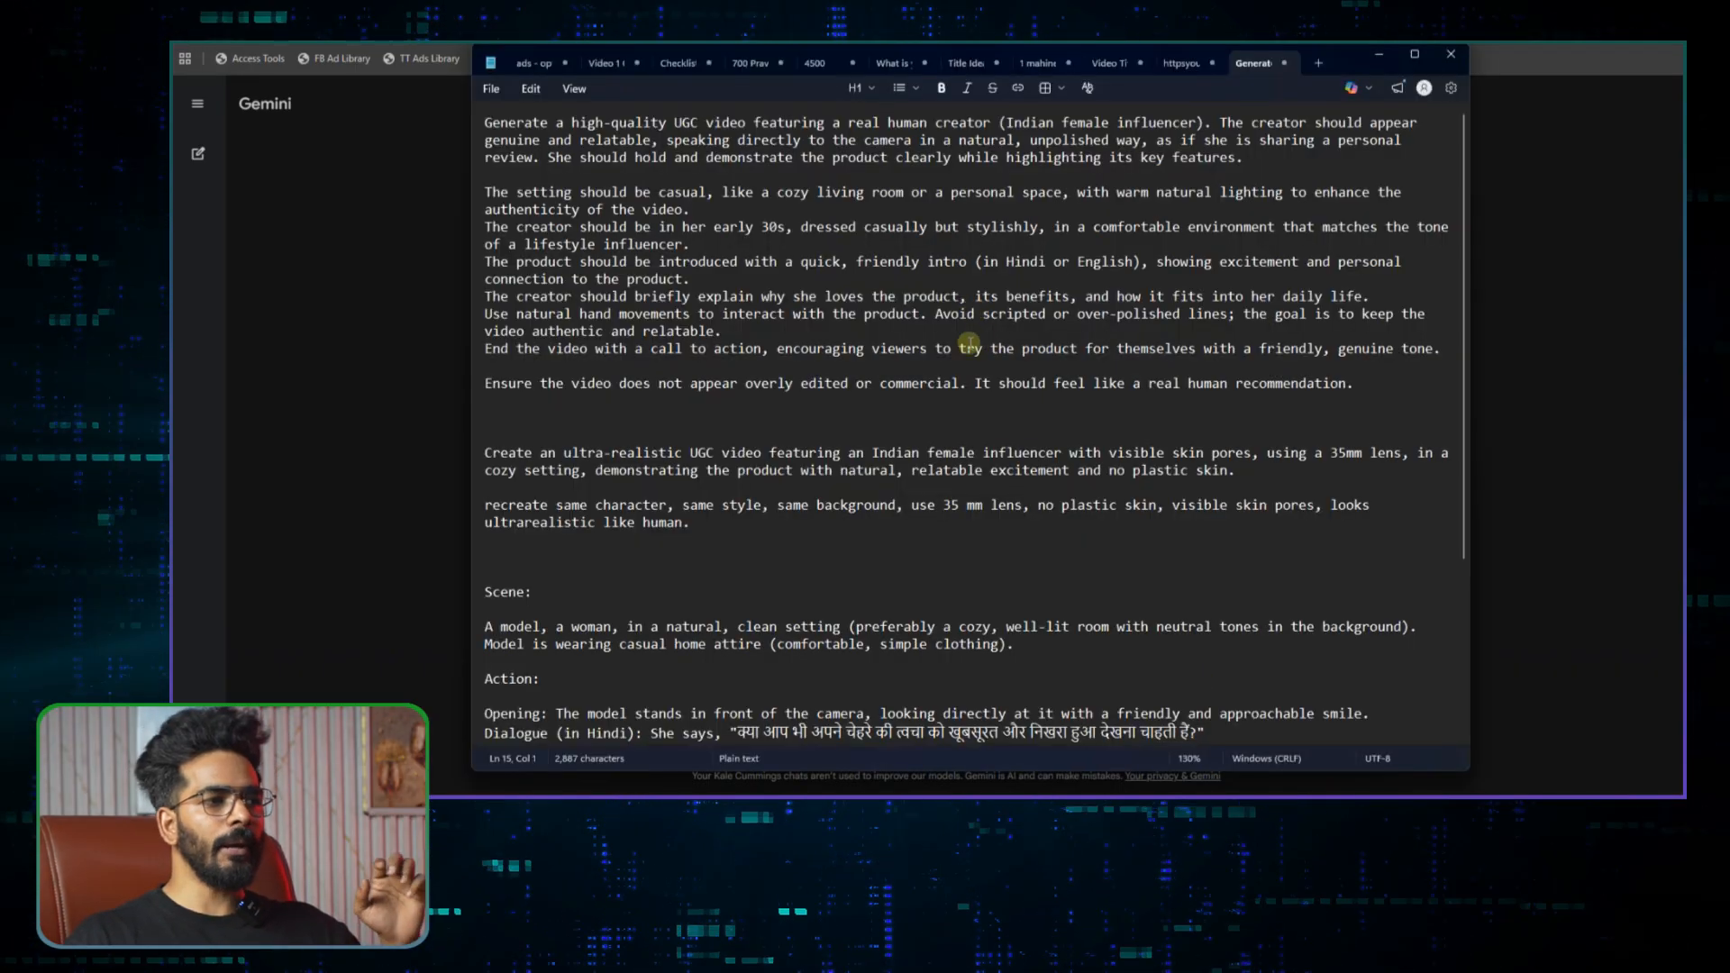
left_click(1367, 56)
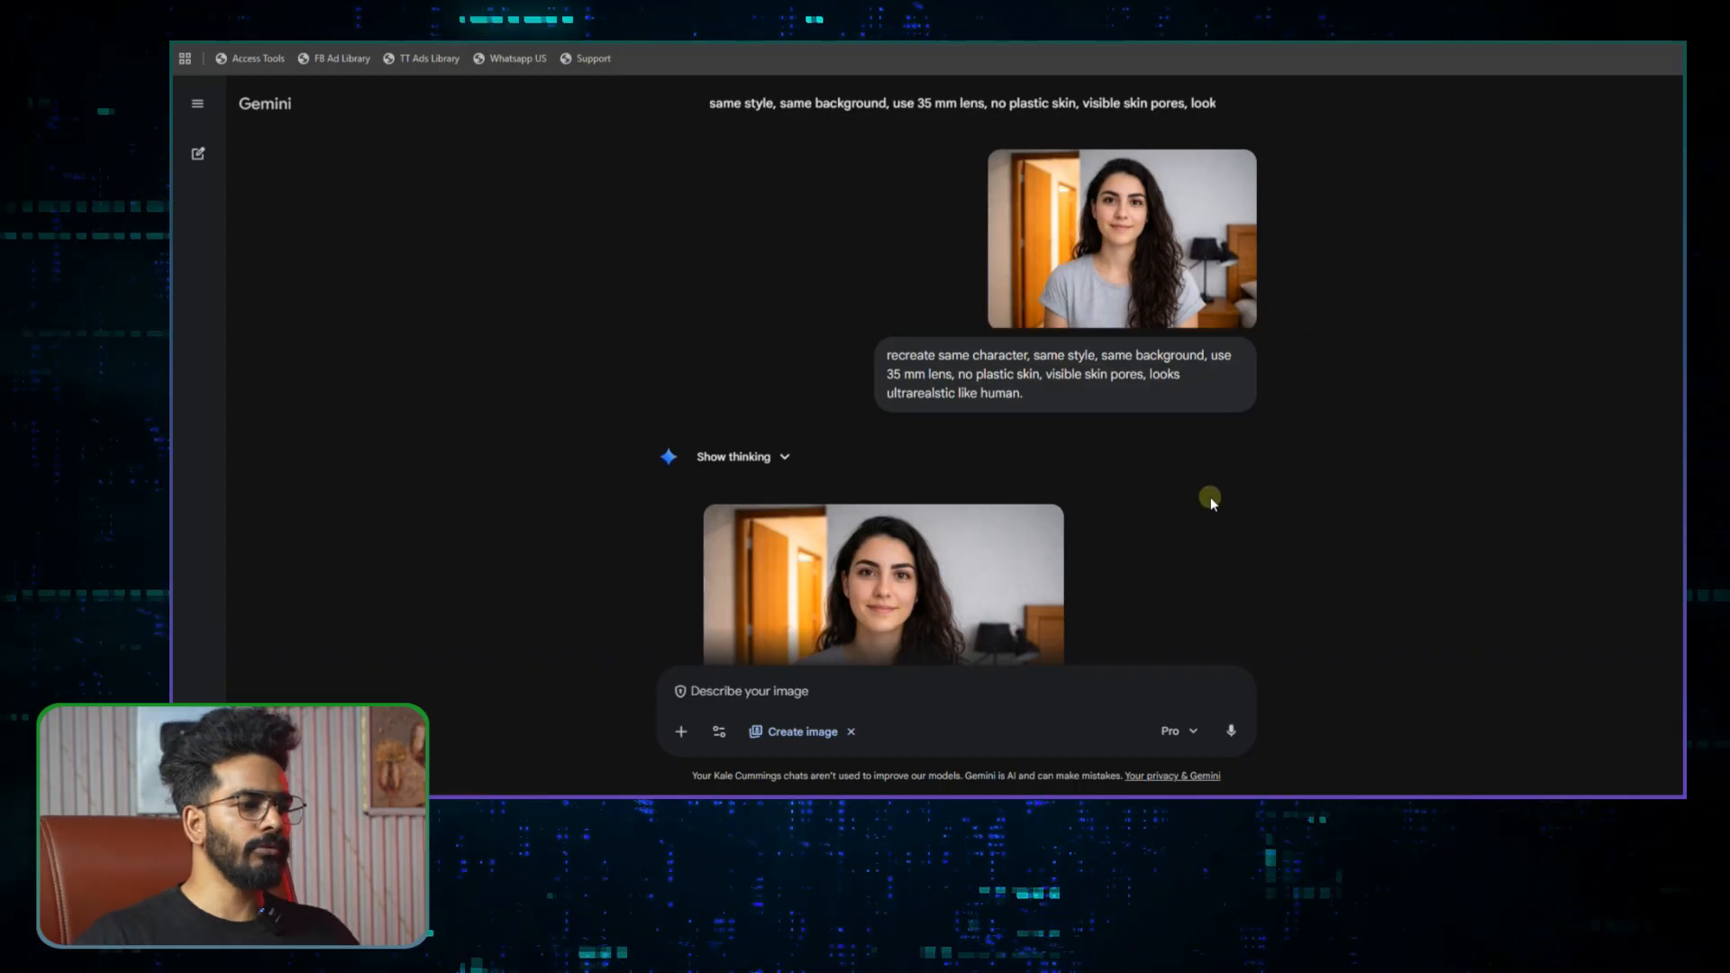
- Upload the Whisk JPEG of the woman in the embroidered kurta and submit it with the copied "recreate same character" prompt
scroll(1203, 510, "down", 2)
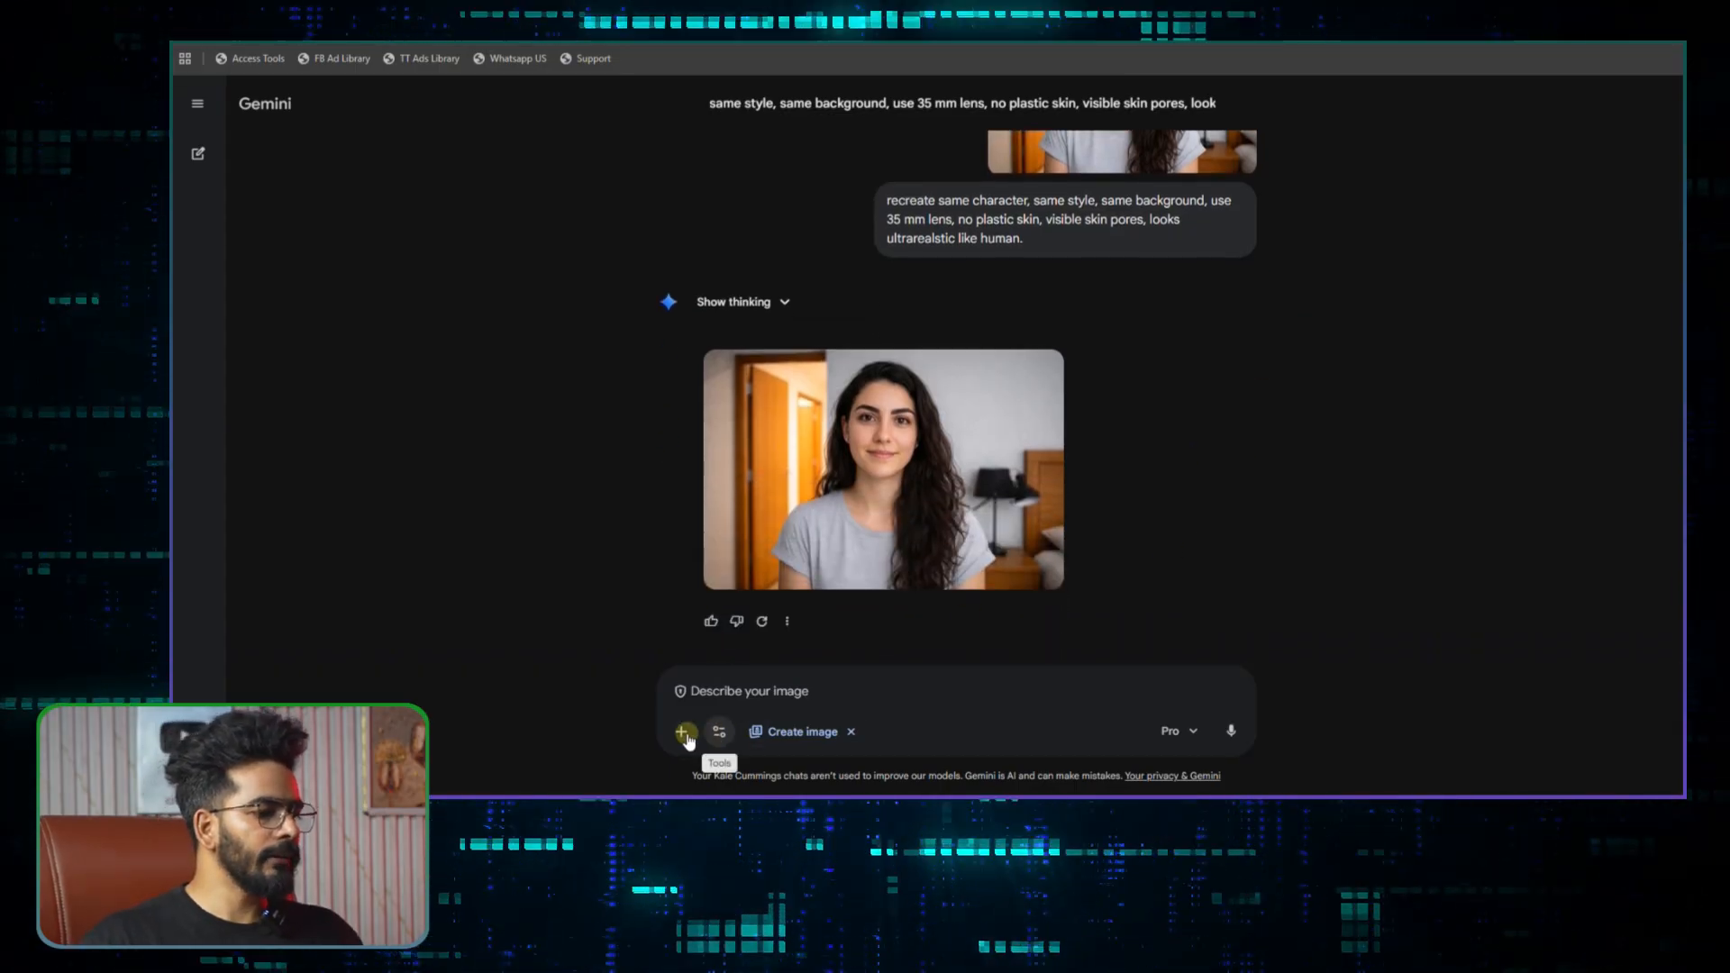
left_click(681, 731)
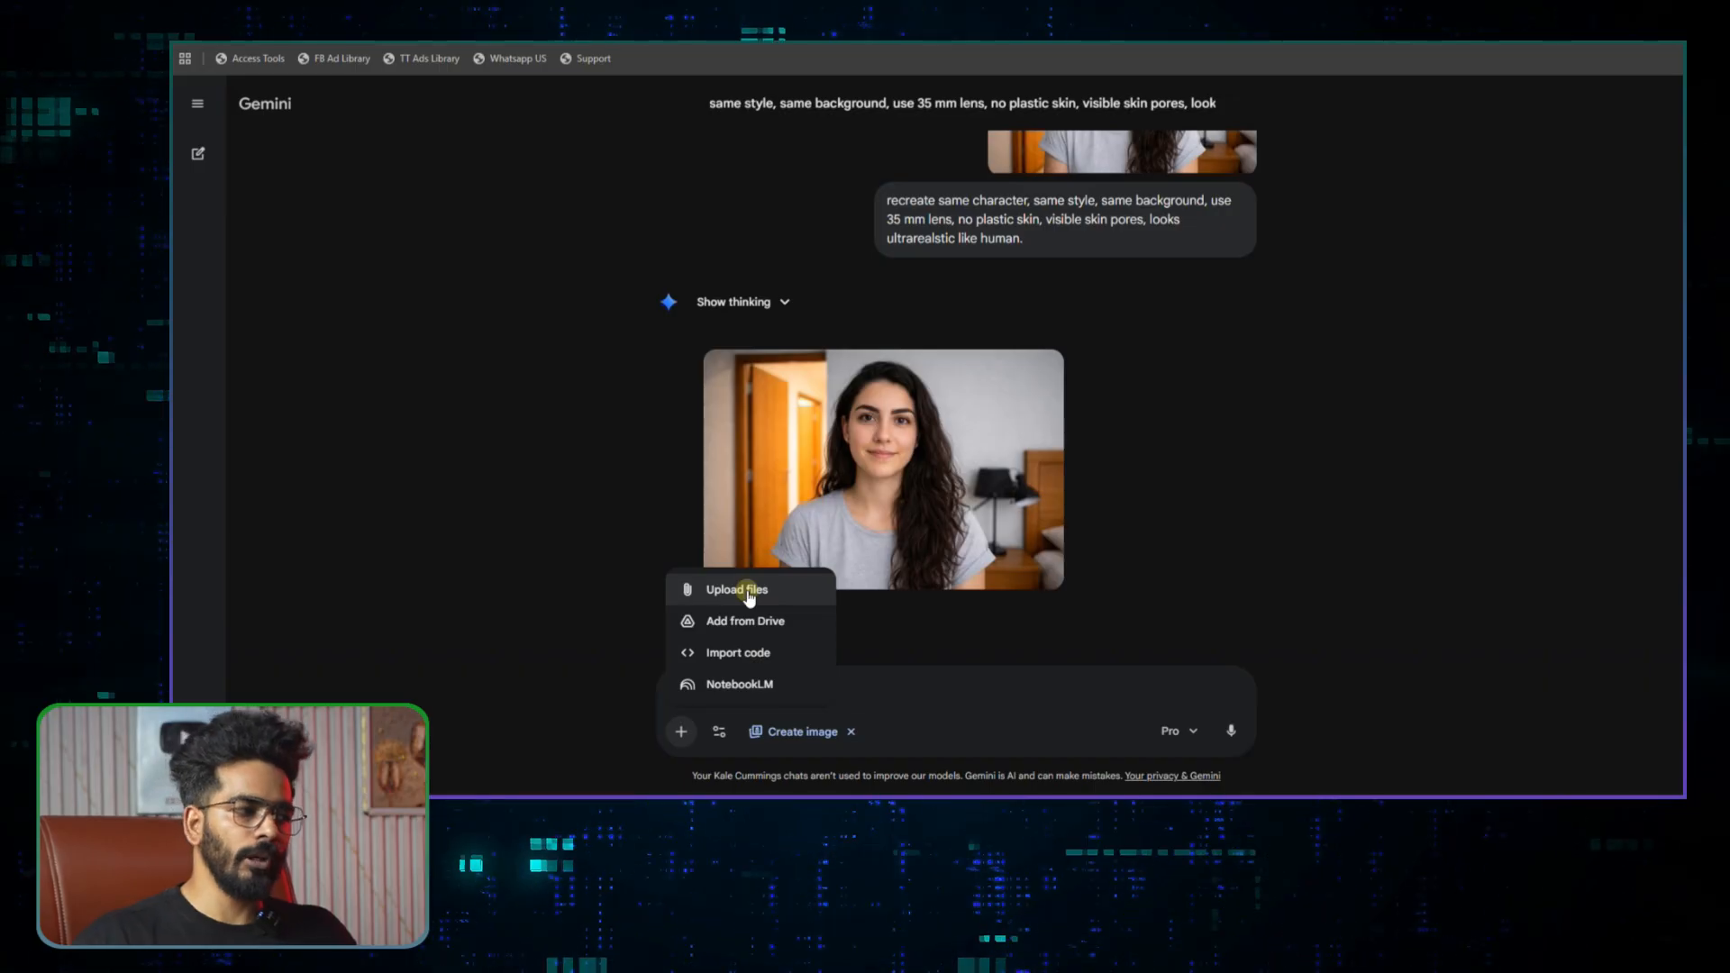
left_click(748, 591)
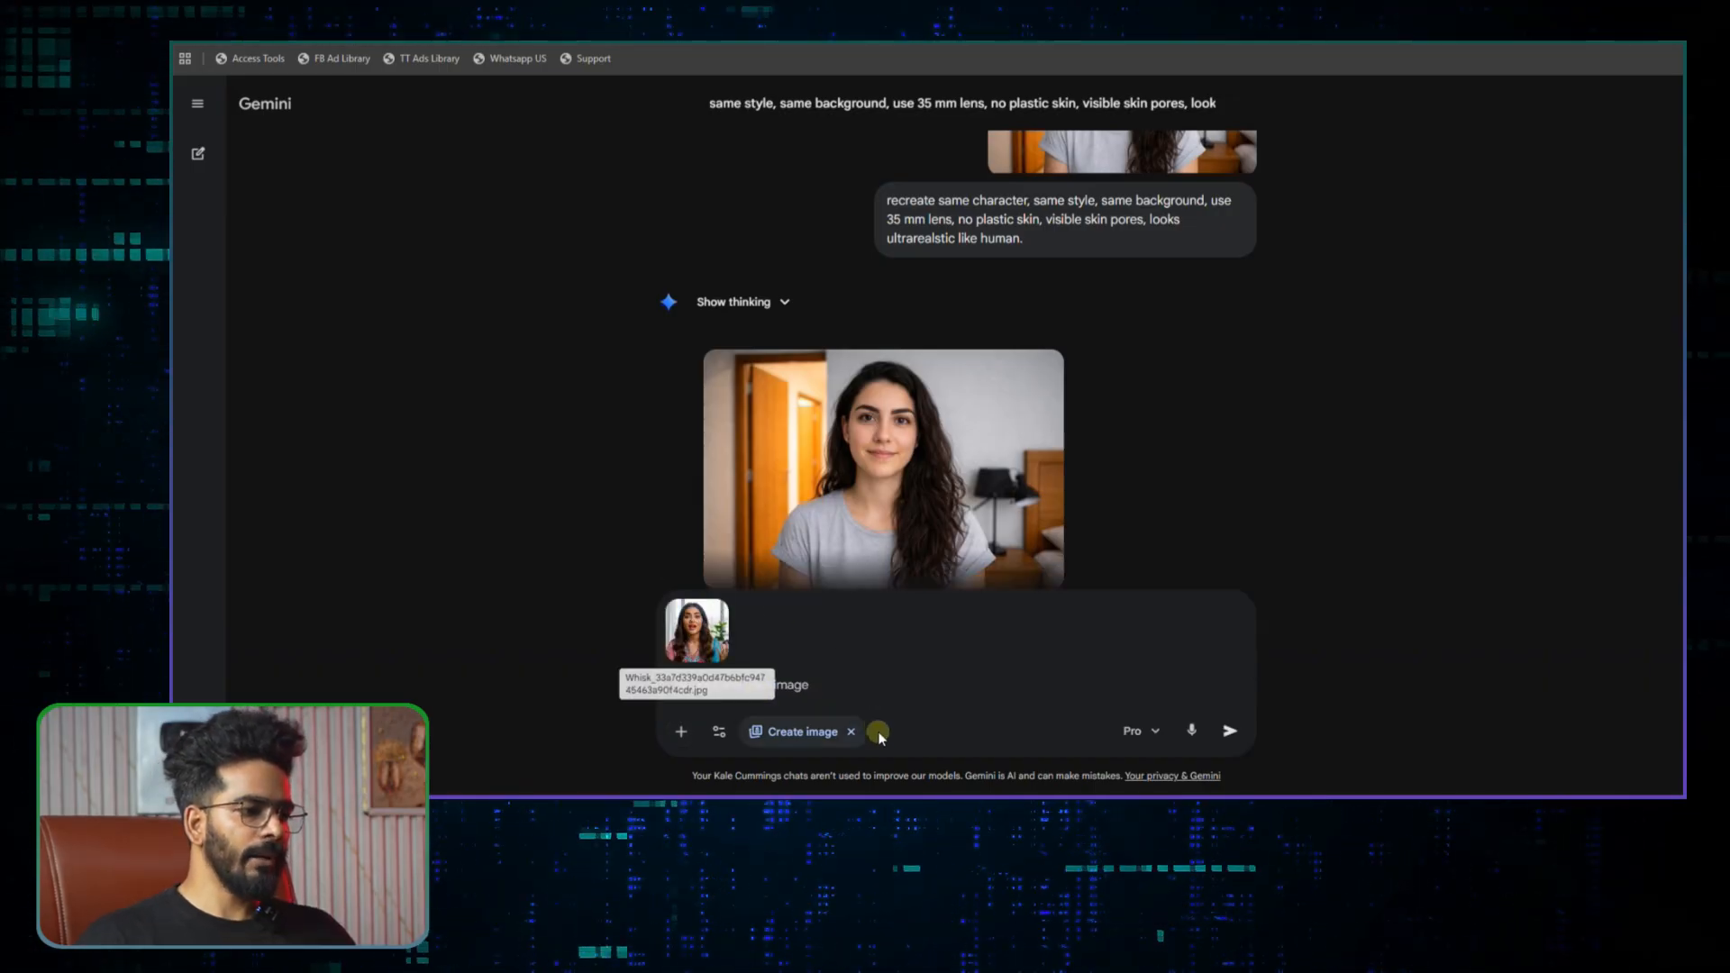
key("ctrl+v")
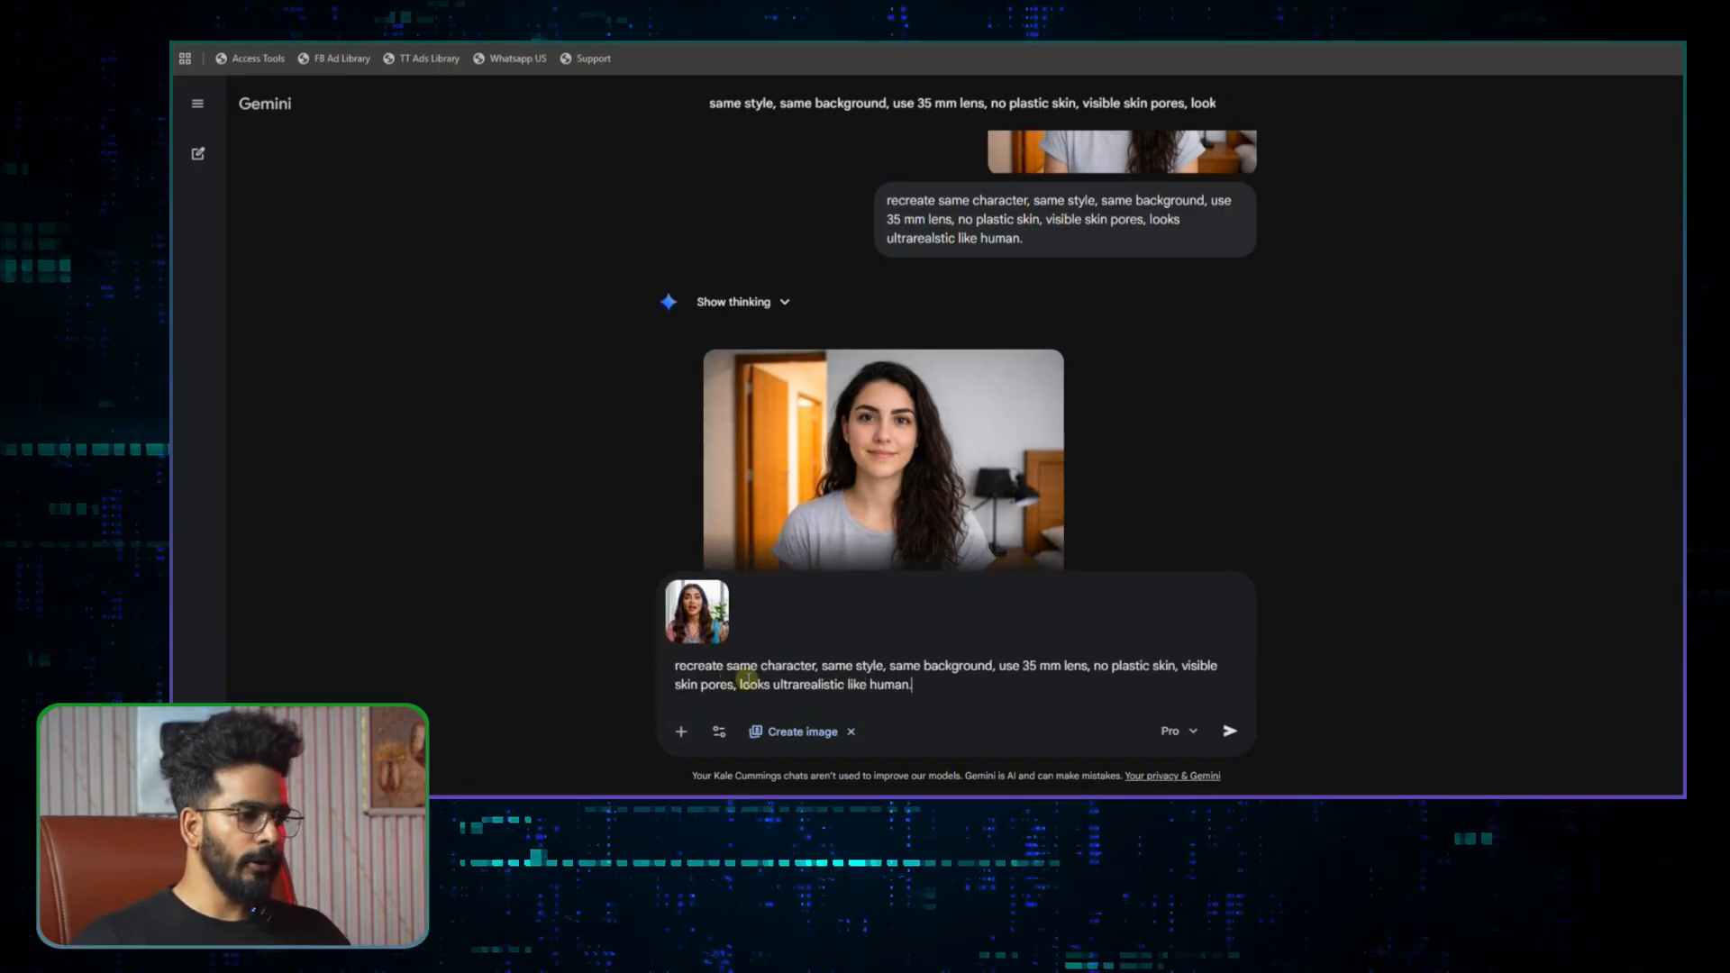
left_click_drag(915, 687, 674, 666)
left_click(1230, 731)
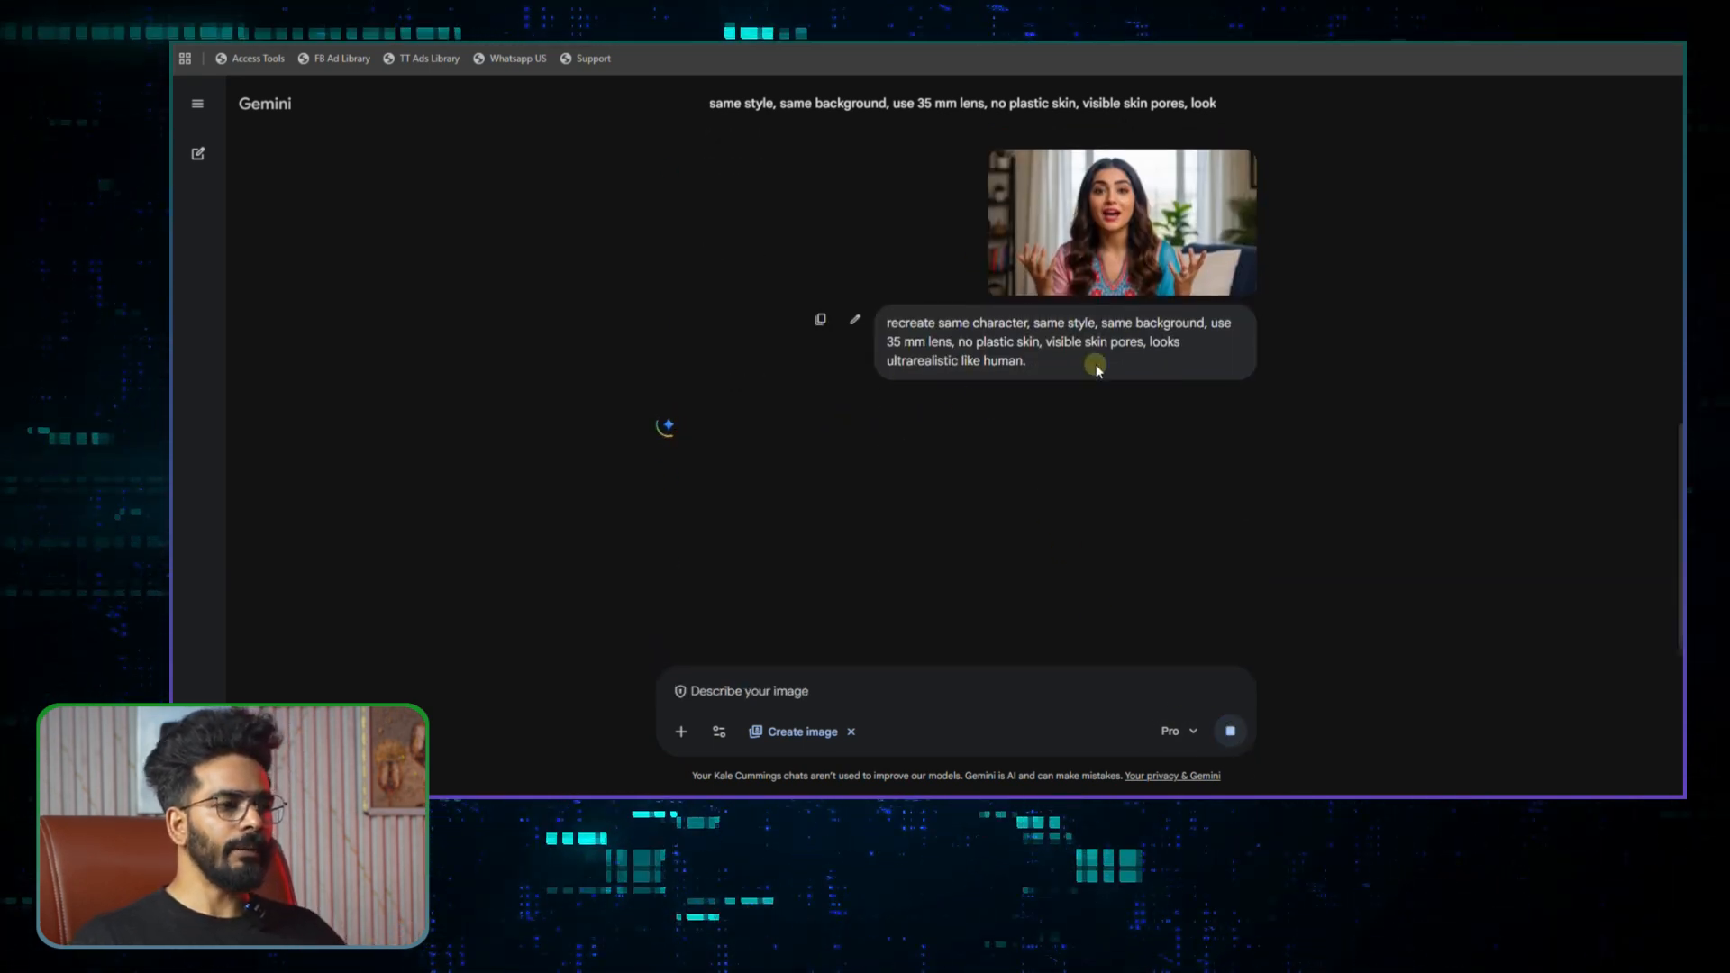
- Compare the uploaded Whisk image with Gemini's recreated version, viewing each at full size
left_click(1107, 234)
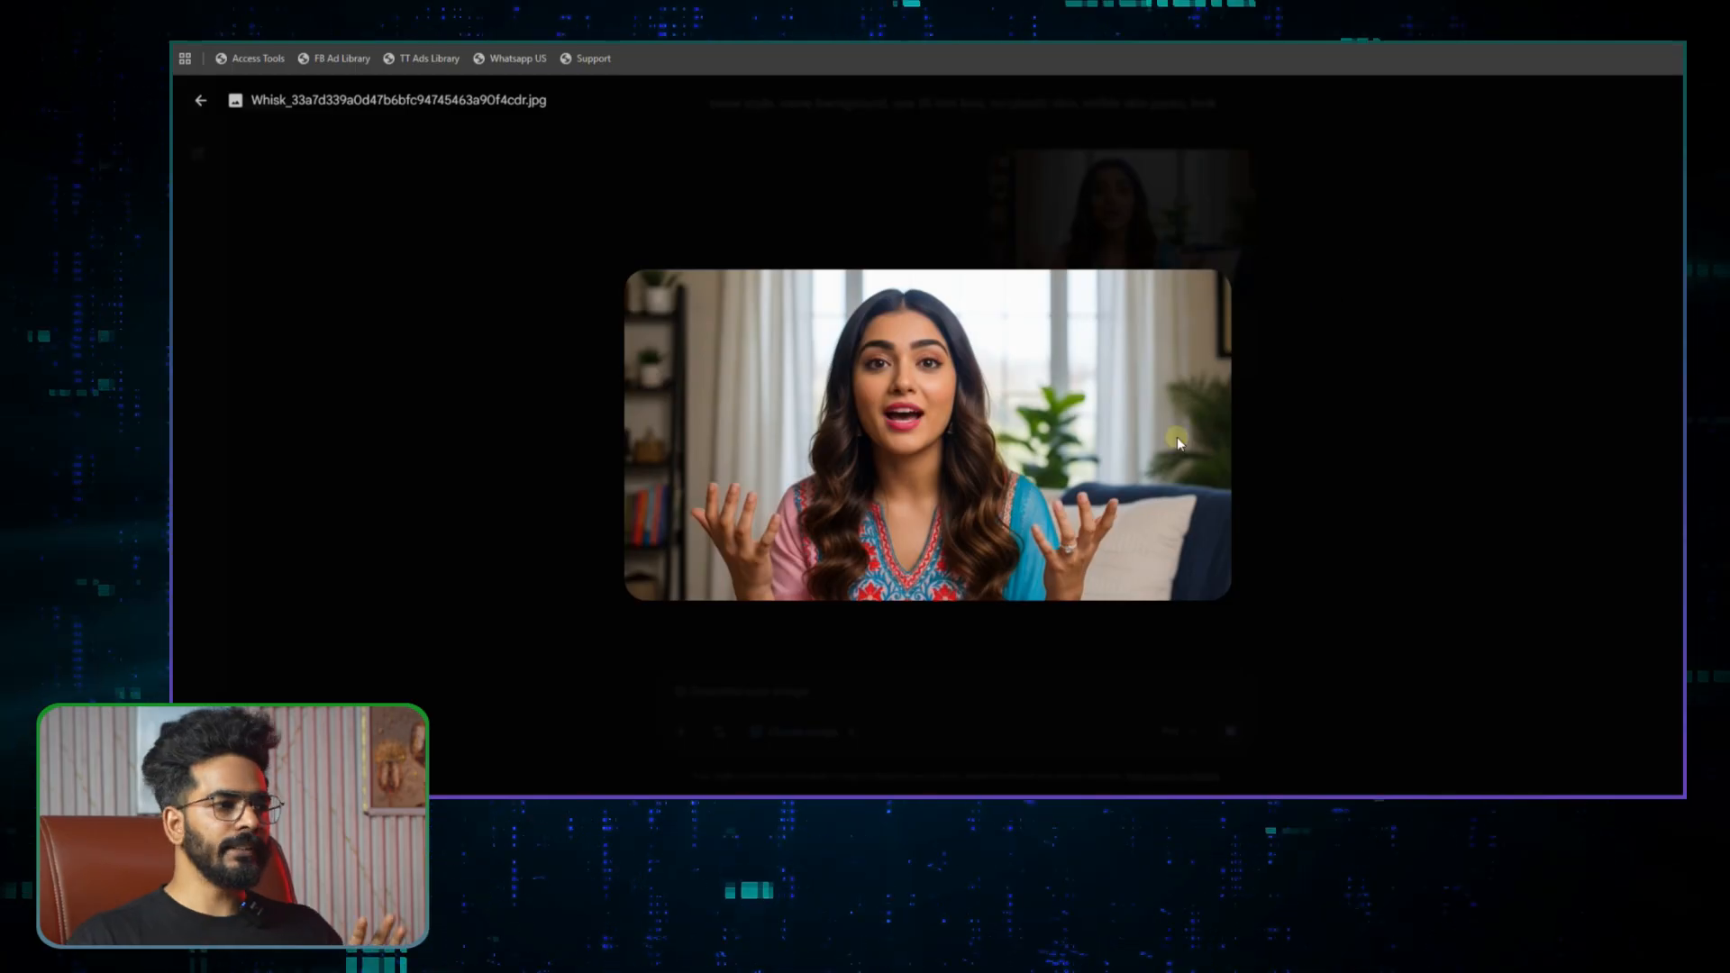
key("Escape")
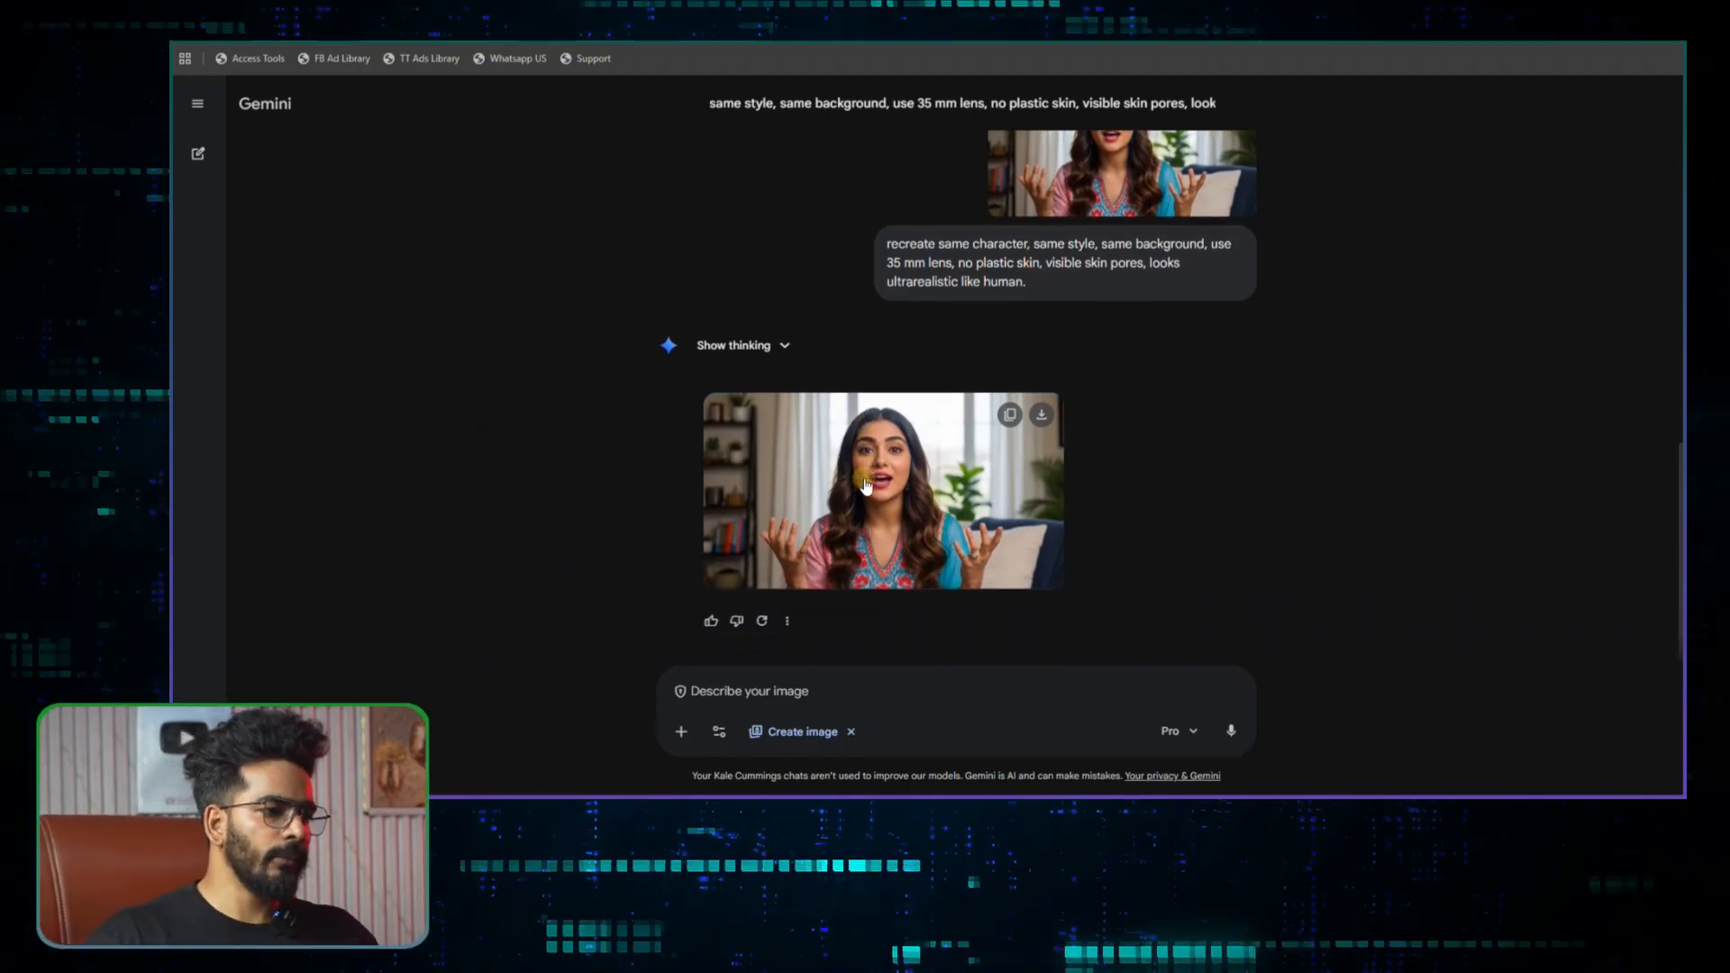
left_click(869, 466)
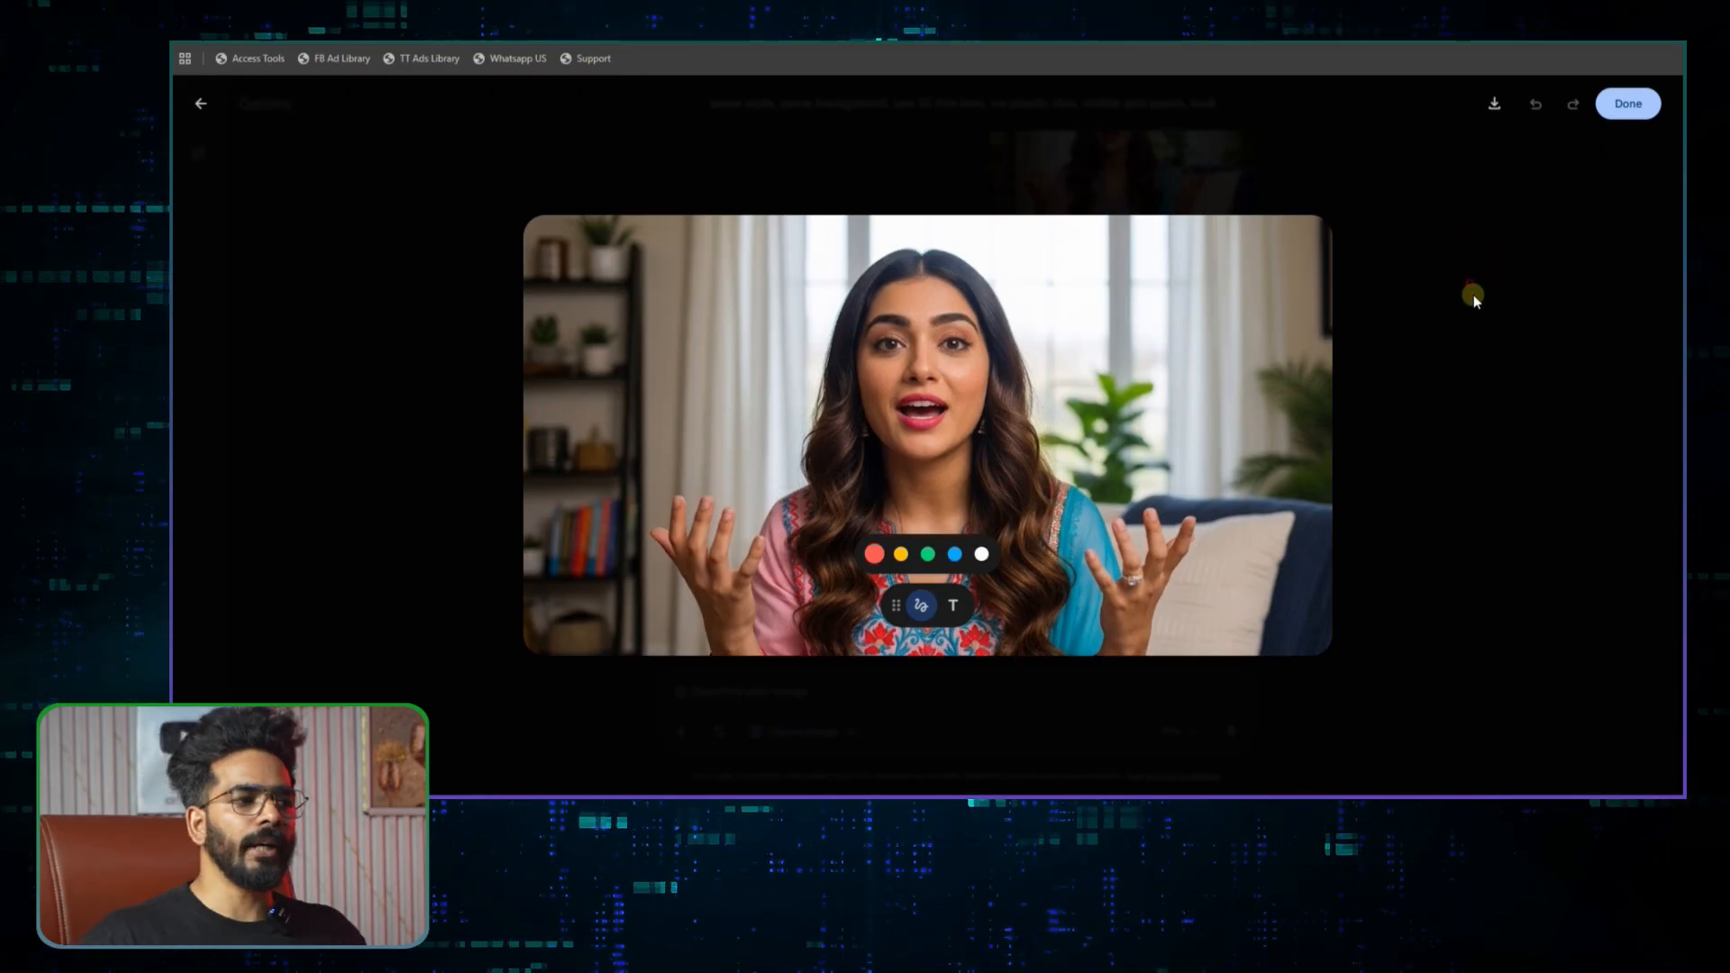
left_click(1473, 295)
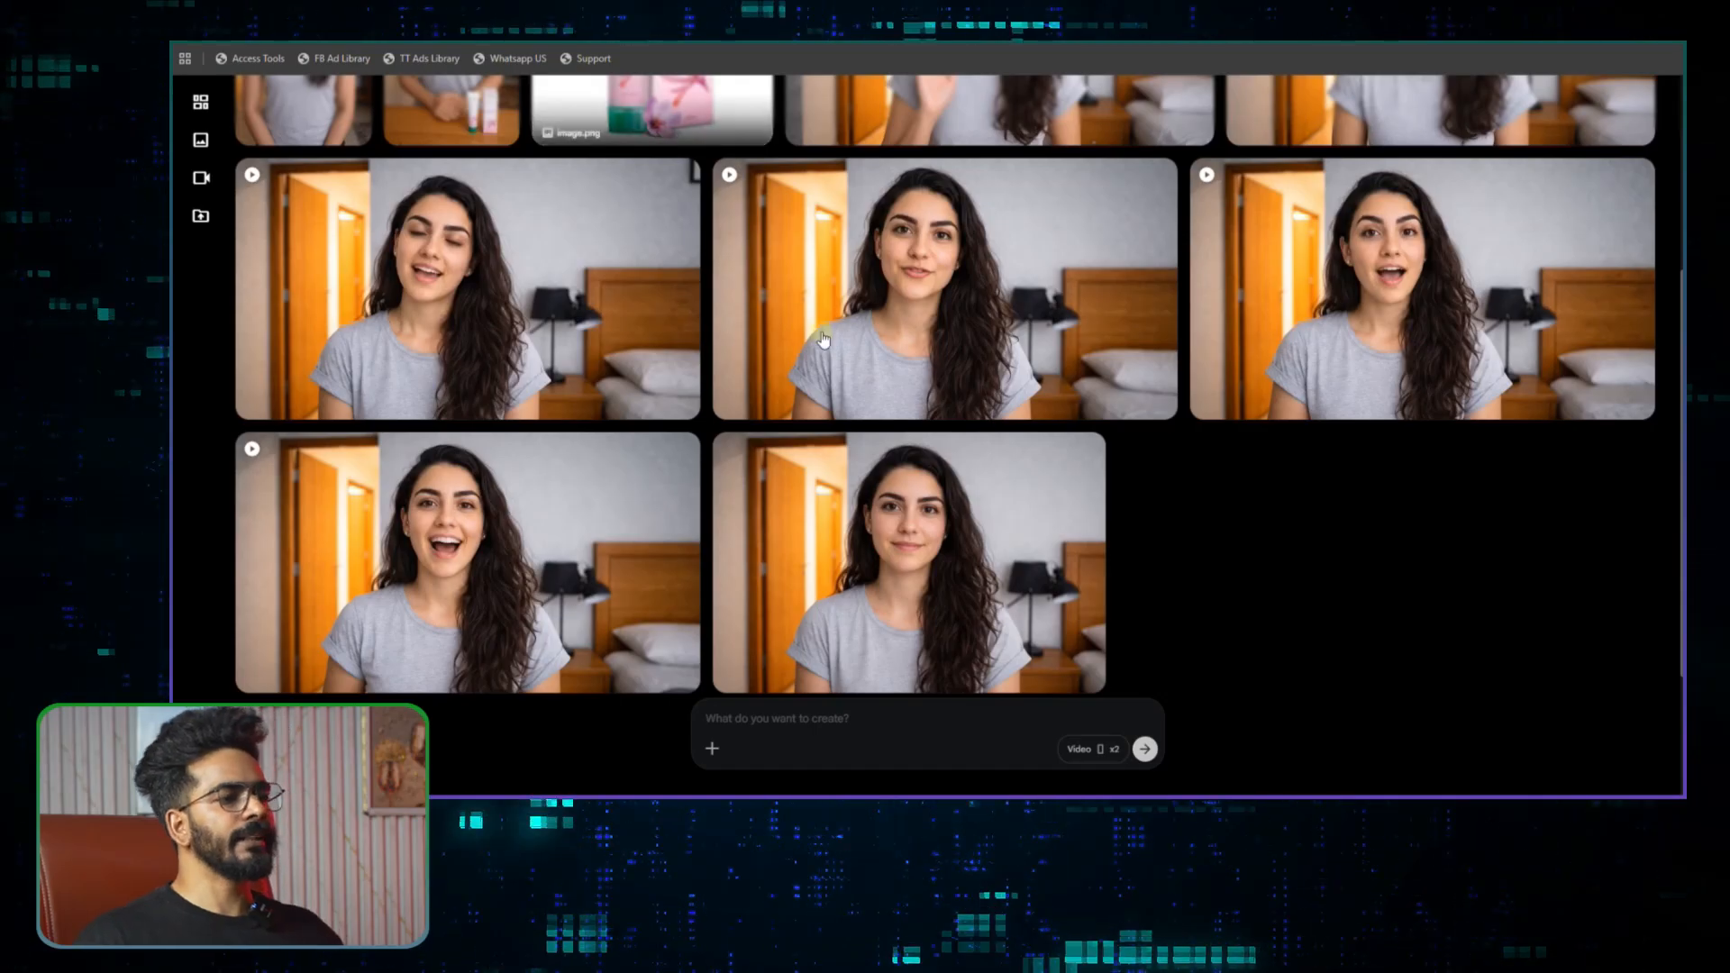
- Look through the images and video clips in the existing Flow project and check the account details
scroll(823, 339, "up", 2)
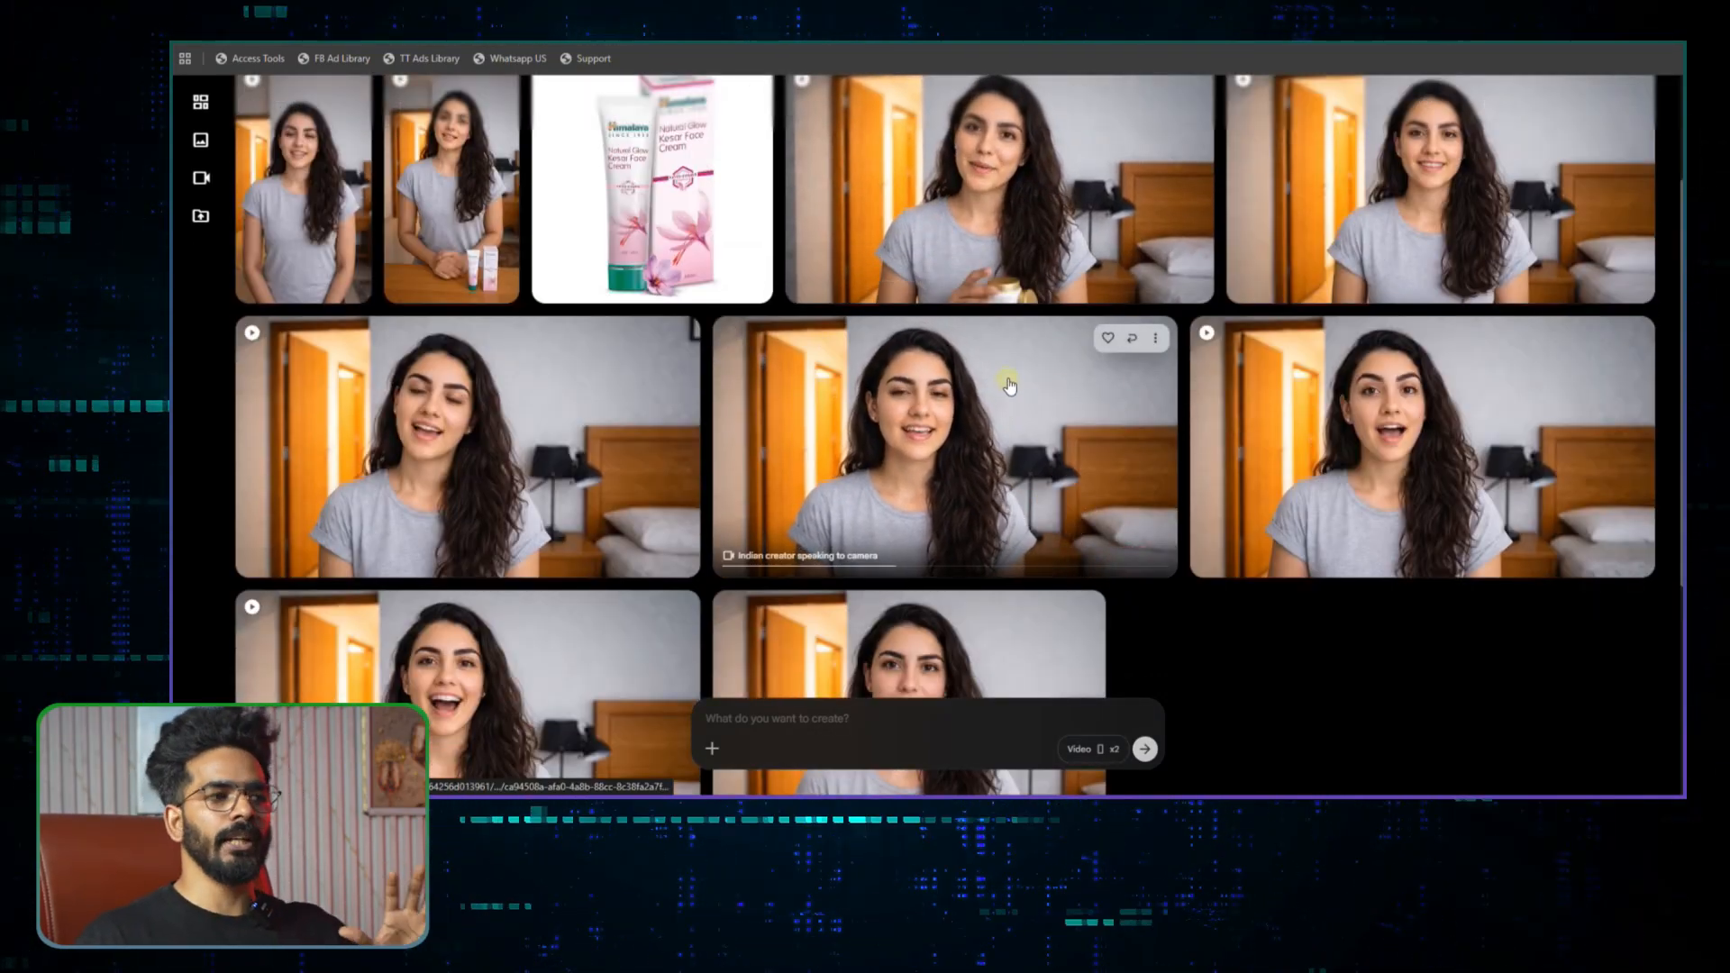
scroll(1009, 386, "down", 4)
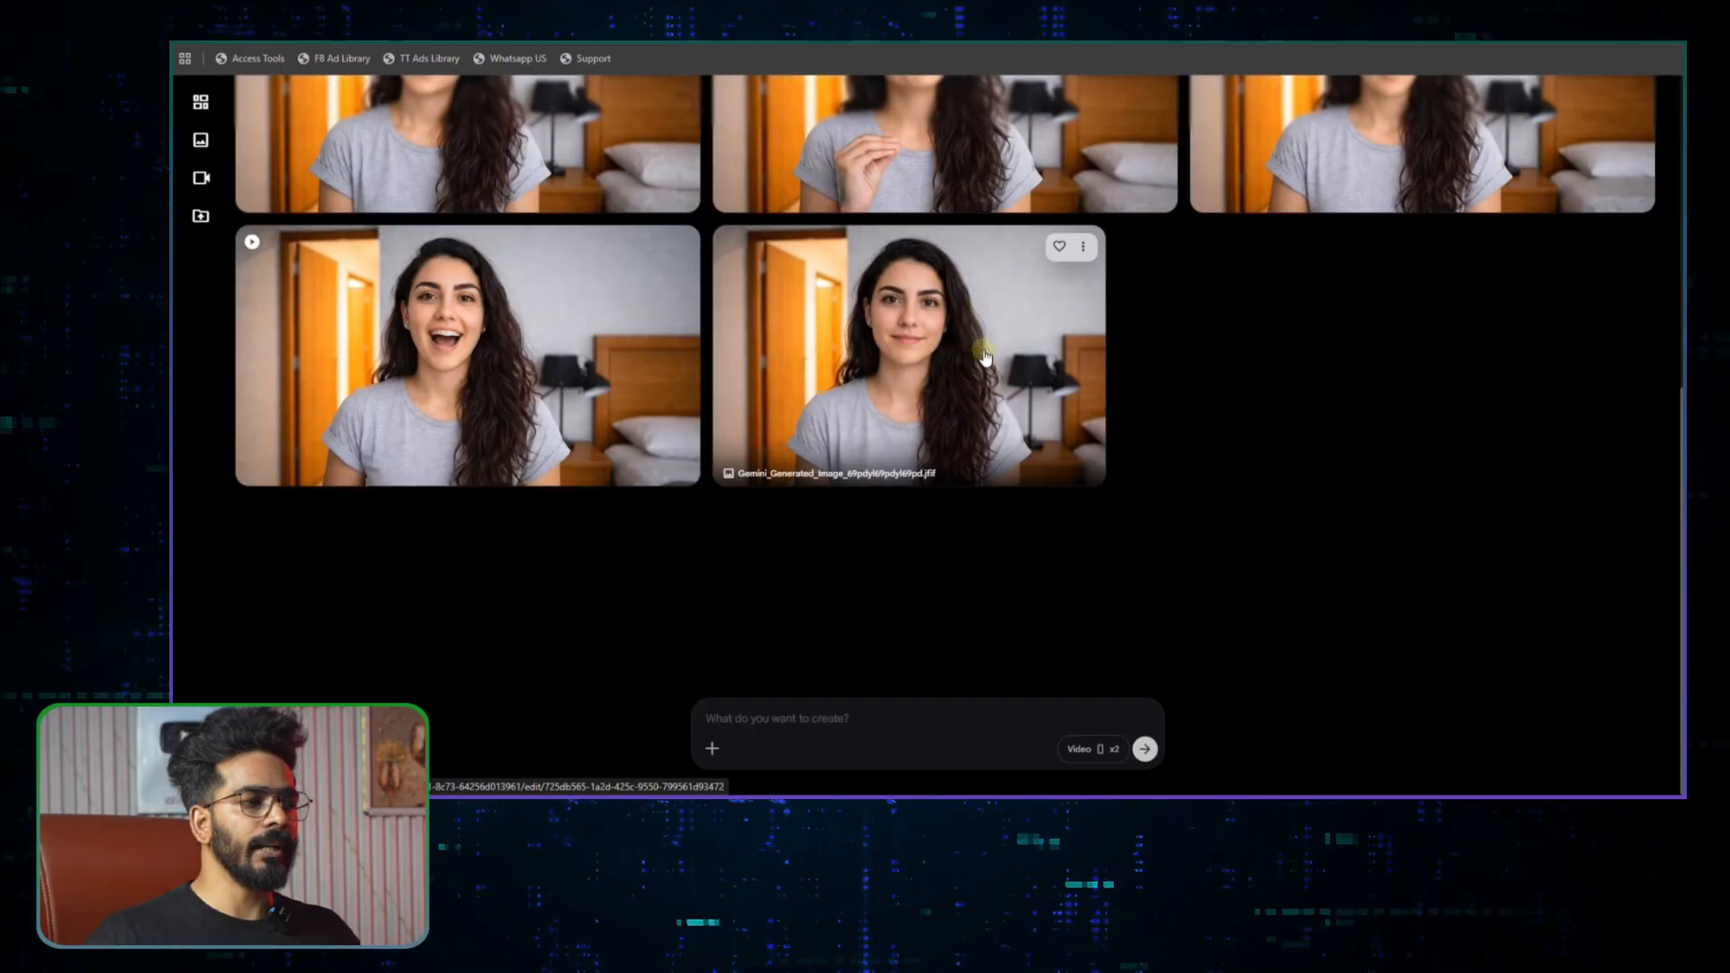
scroll(868, 501, "up", 2)
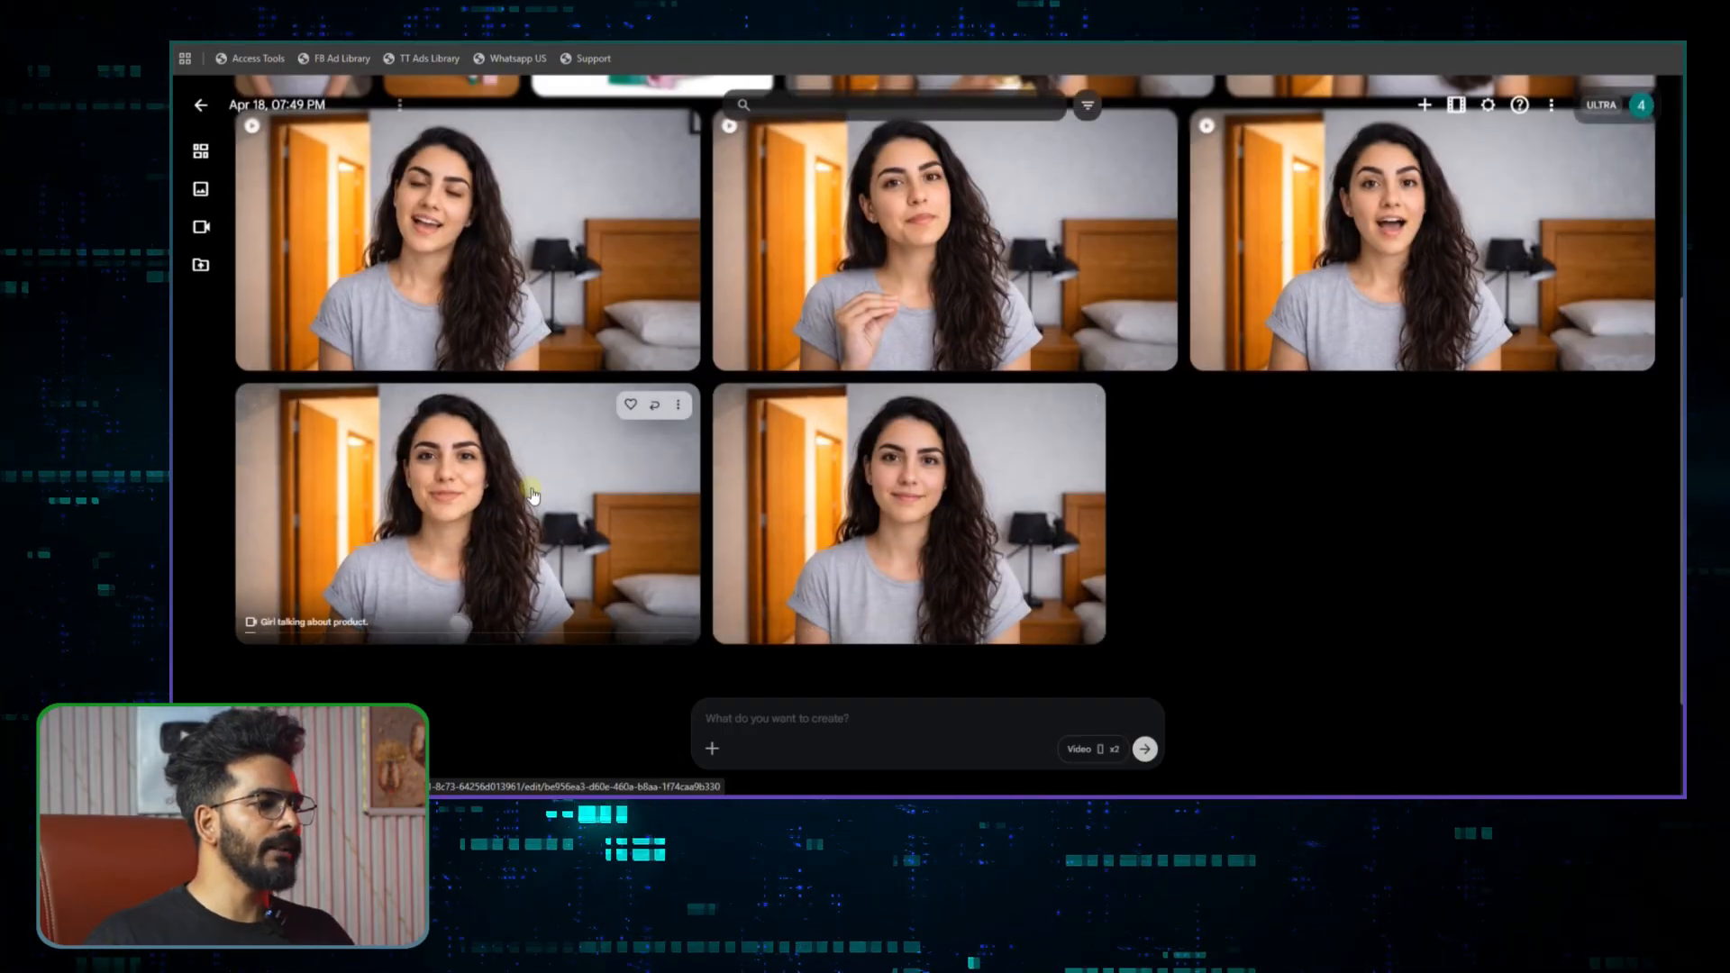
scroll(901, 451, "down", 2)
scroll(910, 379, "up", 4)
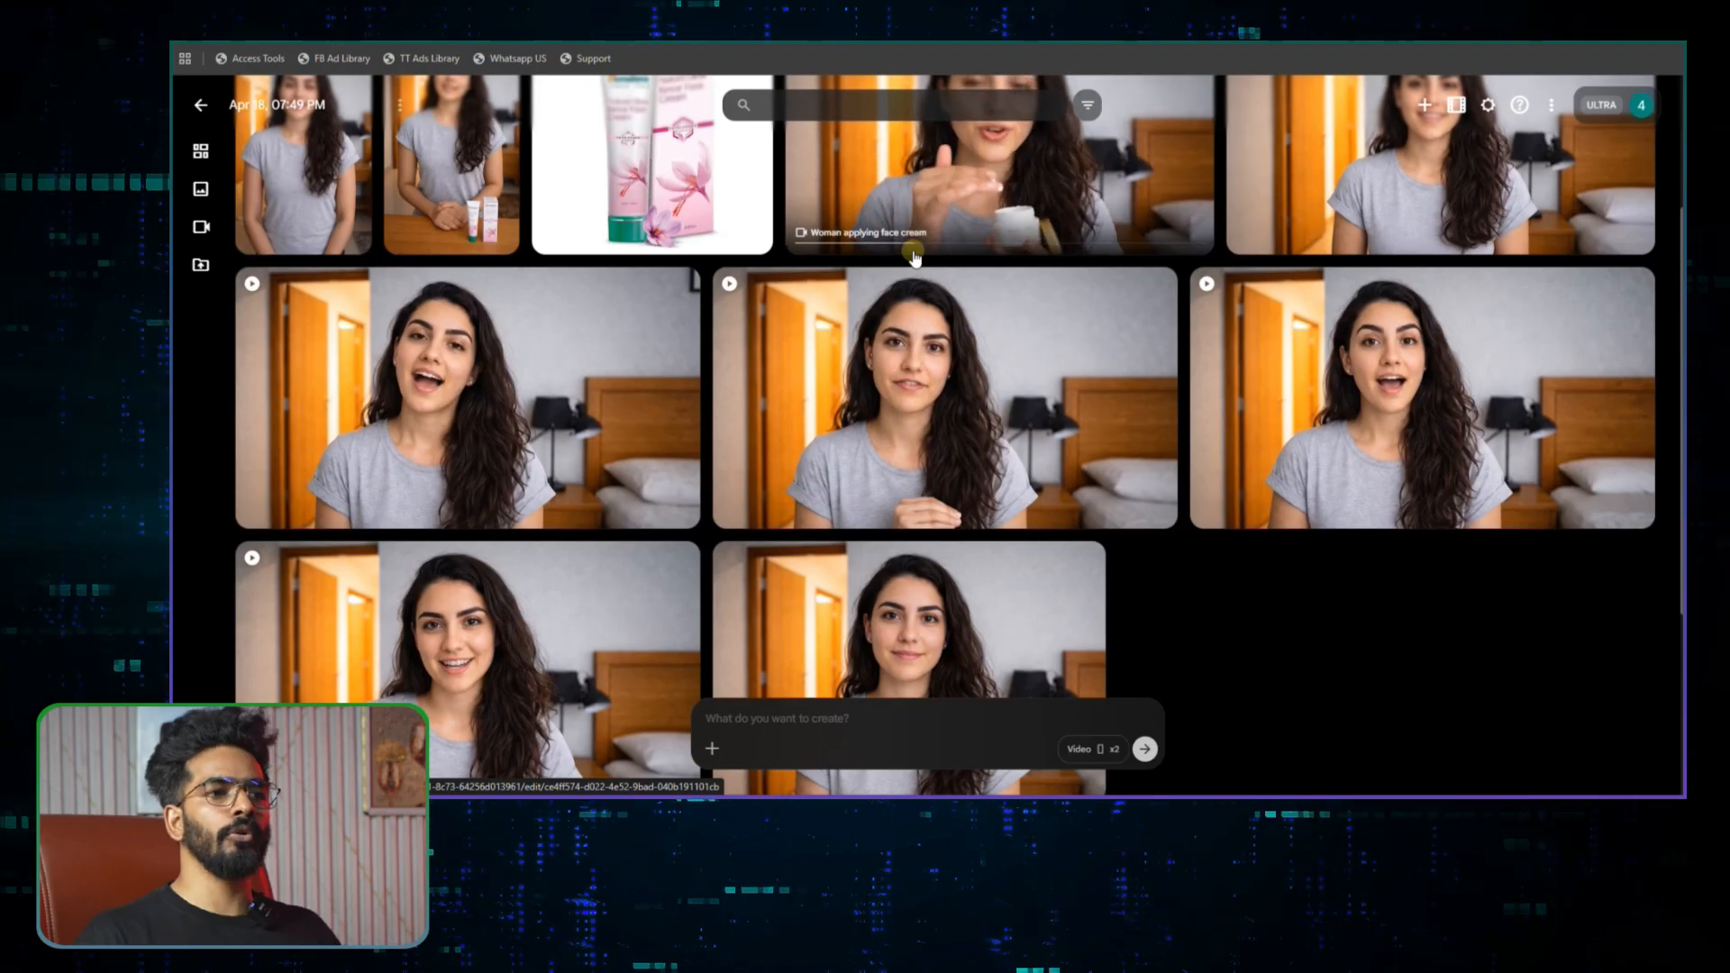
scroll(1214, 157, "up", 2)
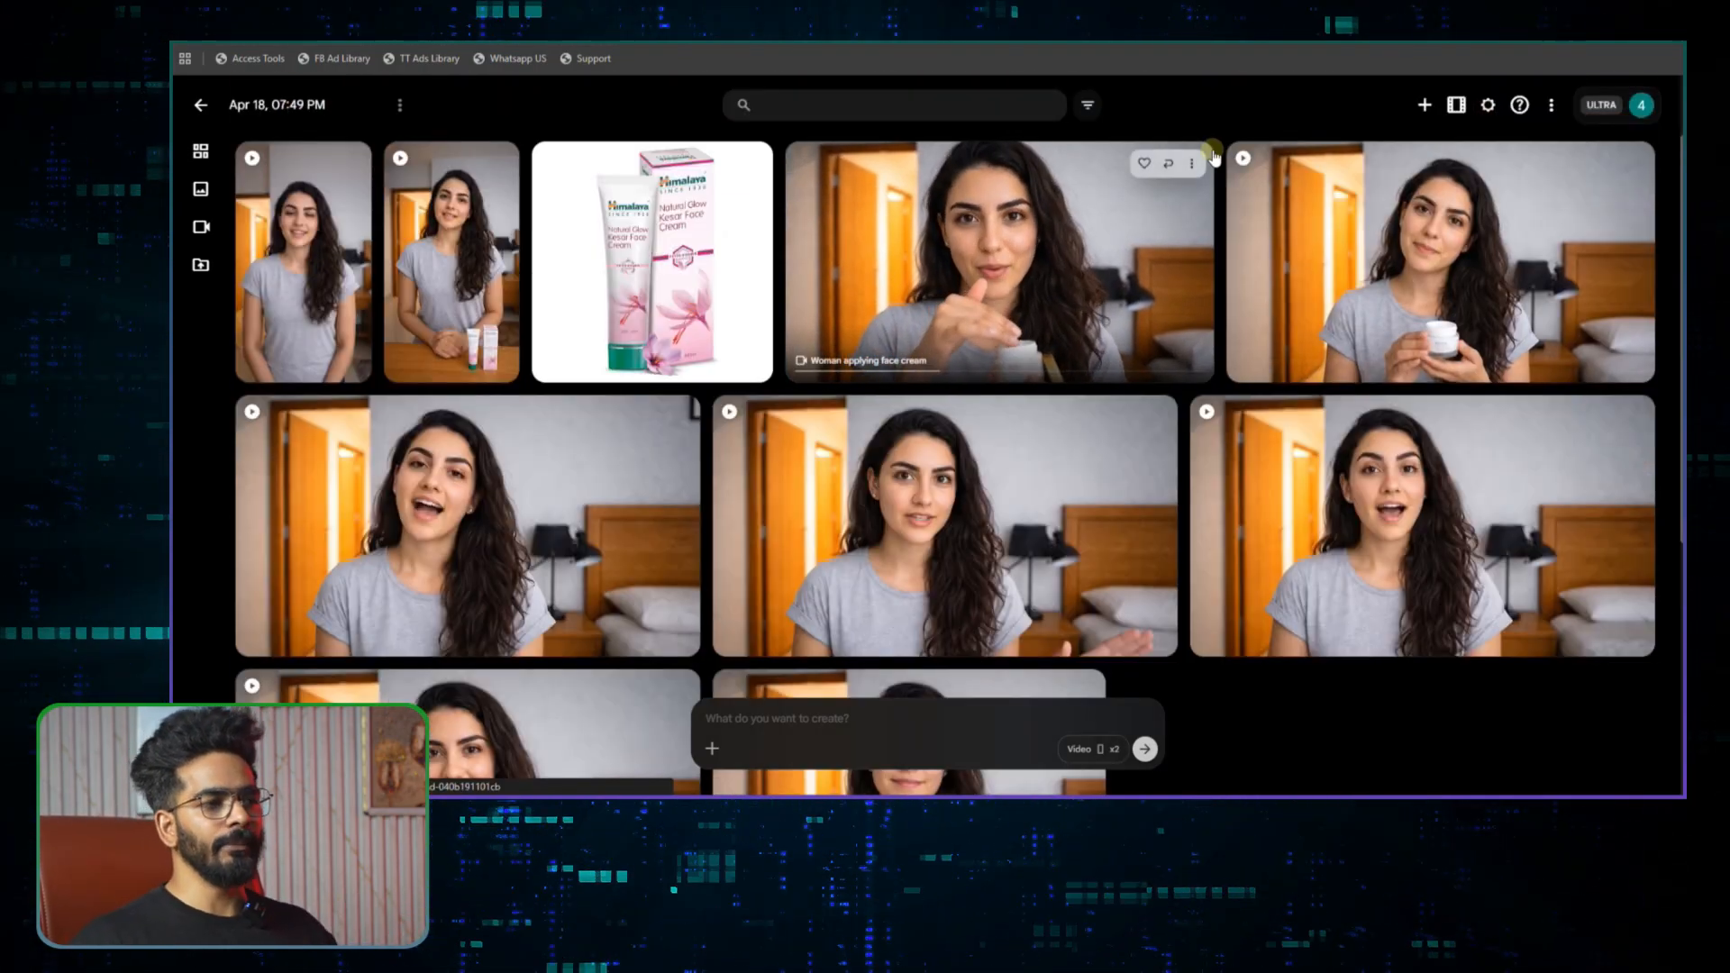
left_click(1643, 105)
left_click(1643, 110)
left_click(1644, 110)
left_click(1256, 110)
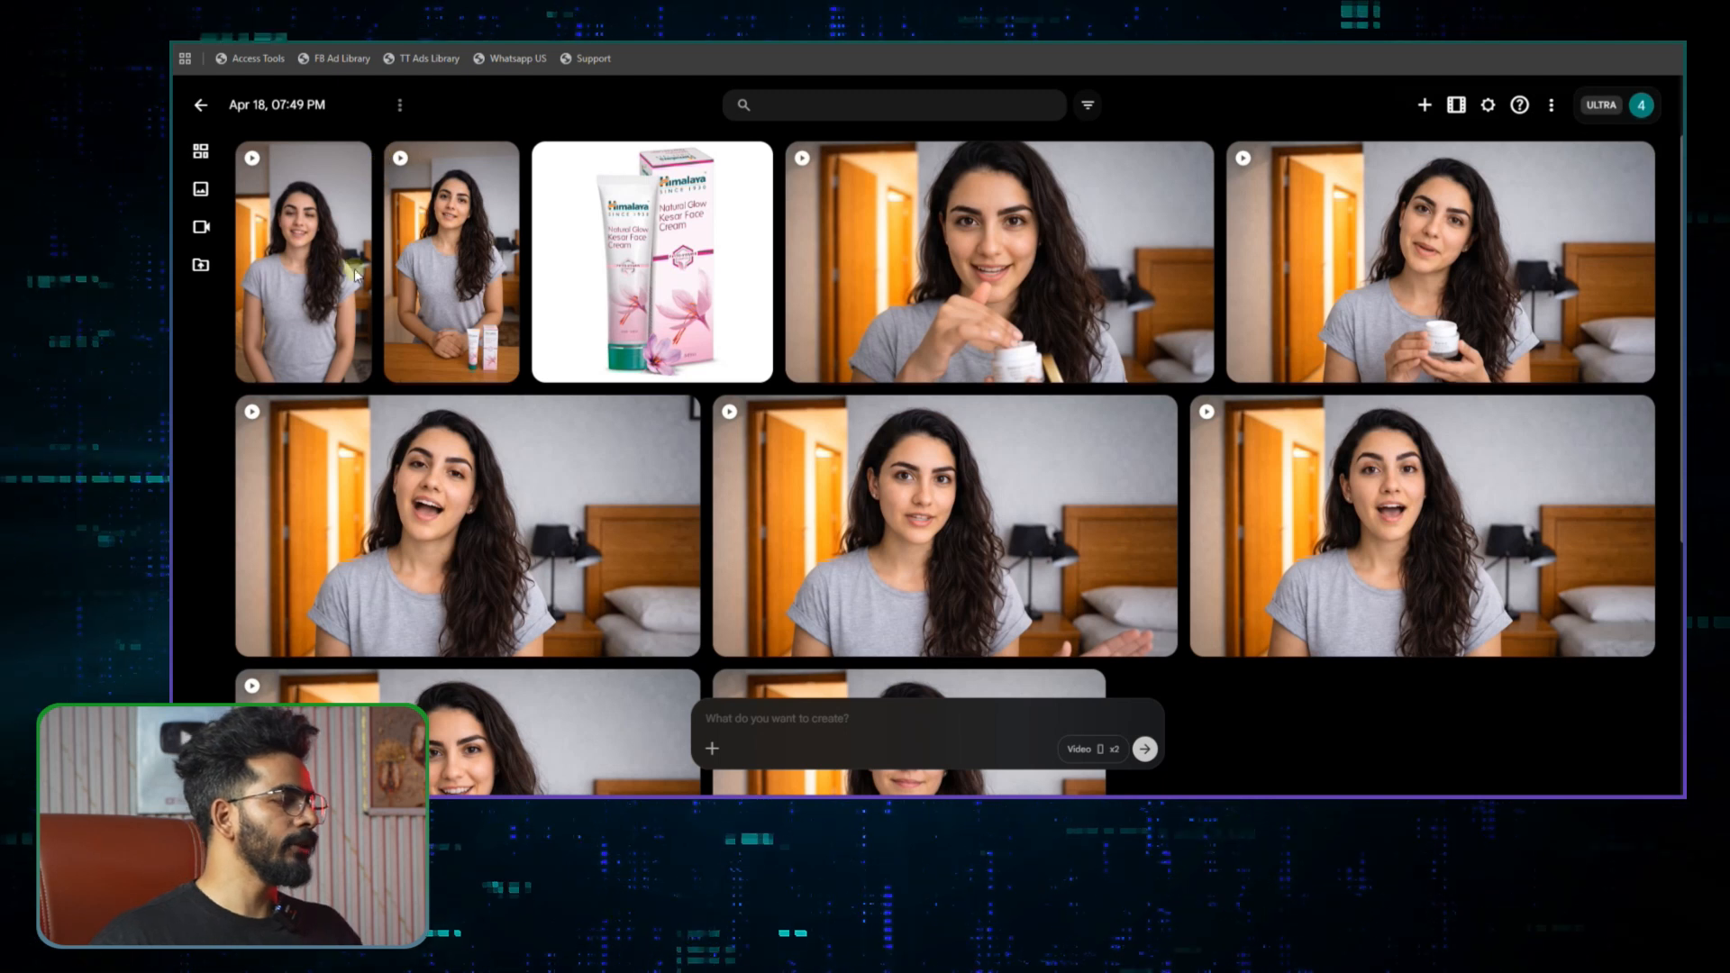
- Create a new Flow project and add the Gemini-recreated image of the woman as the prompt's reference
left_click(199, 106)
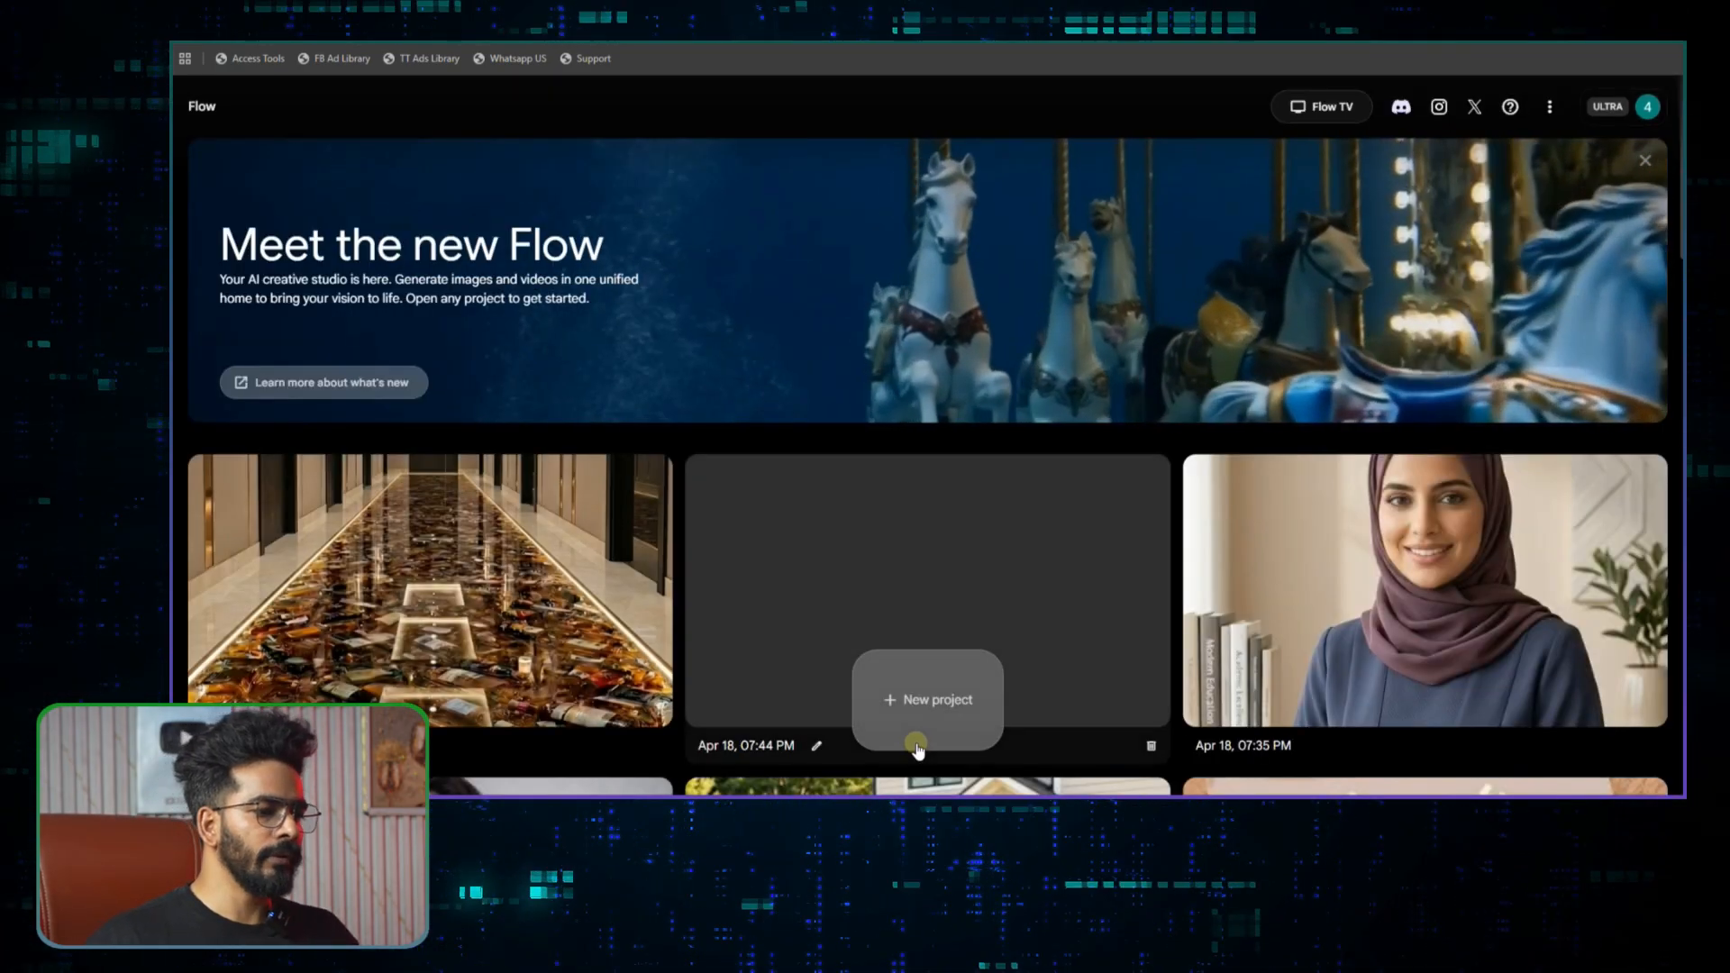
left_click(952, 710)
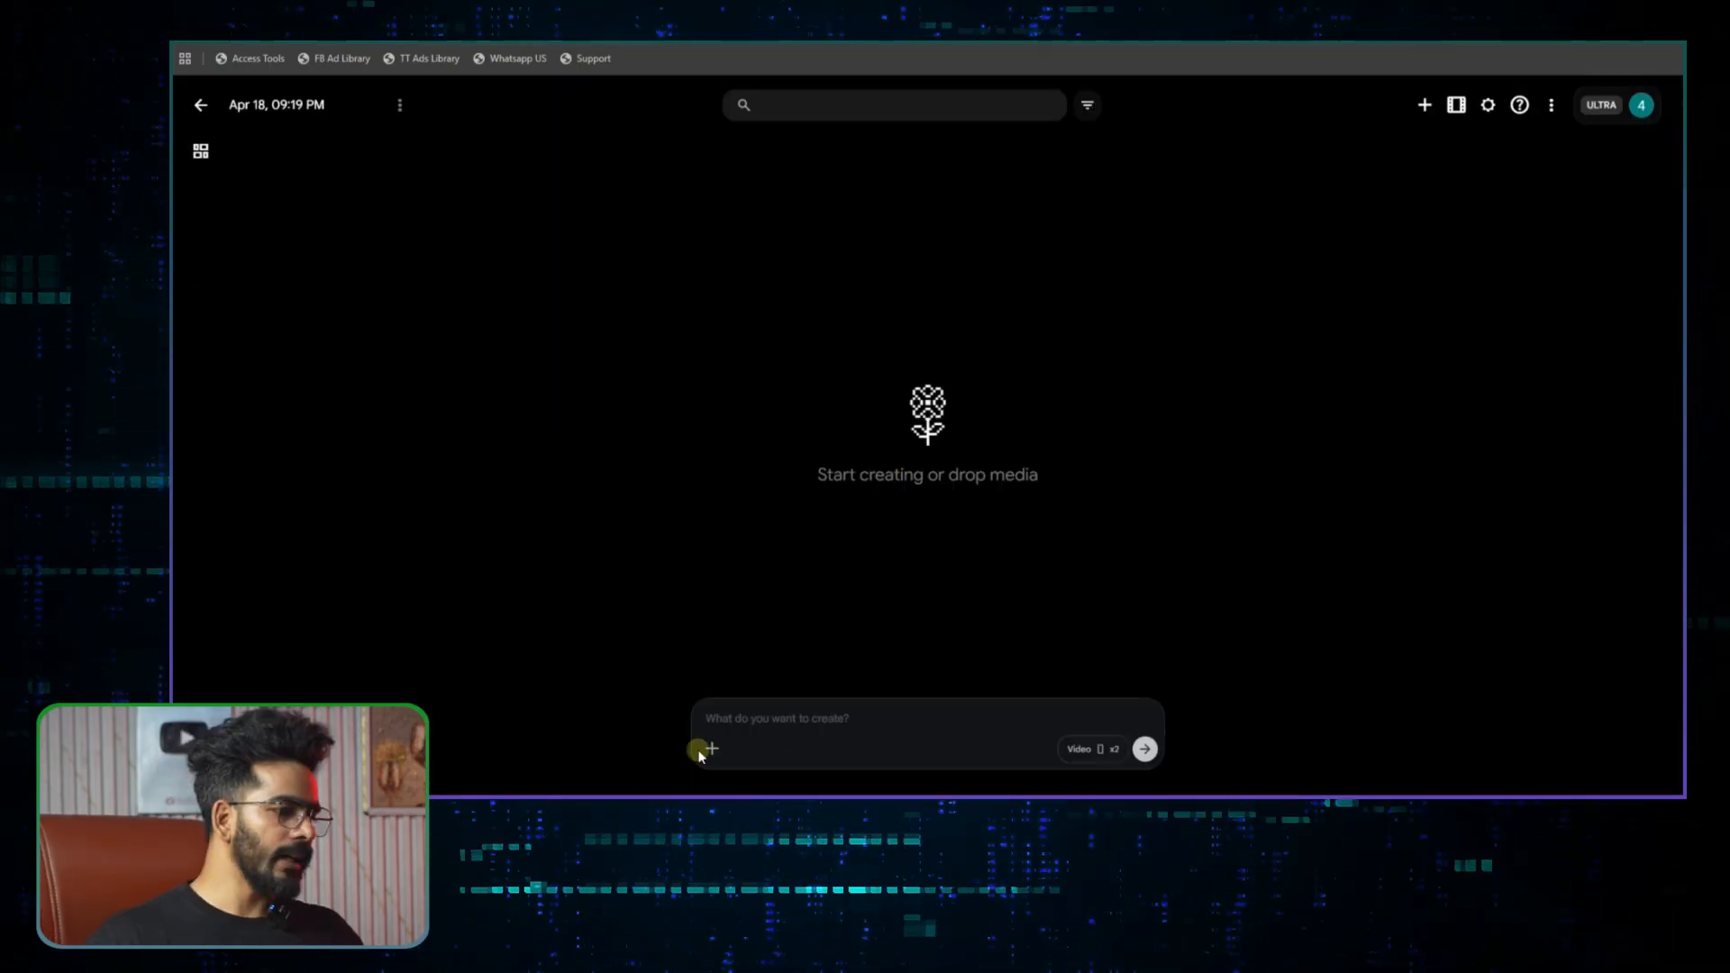
left_click(711, 750)
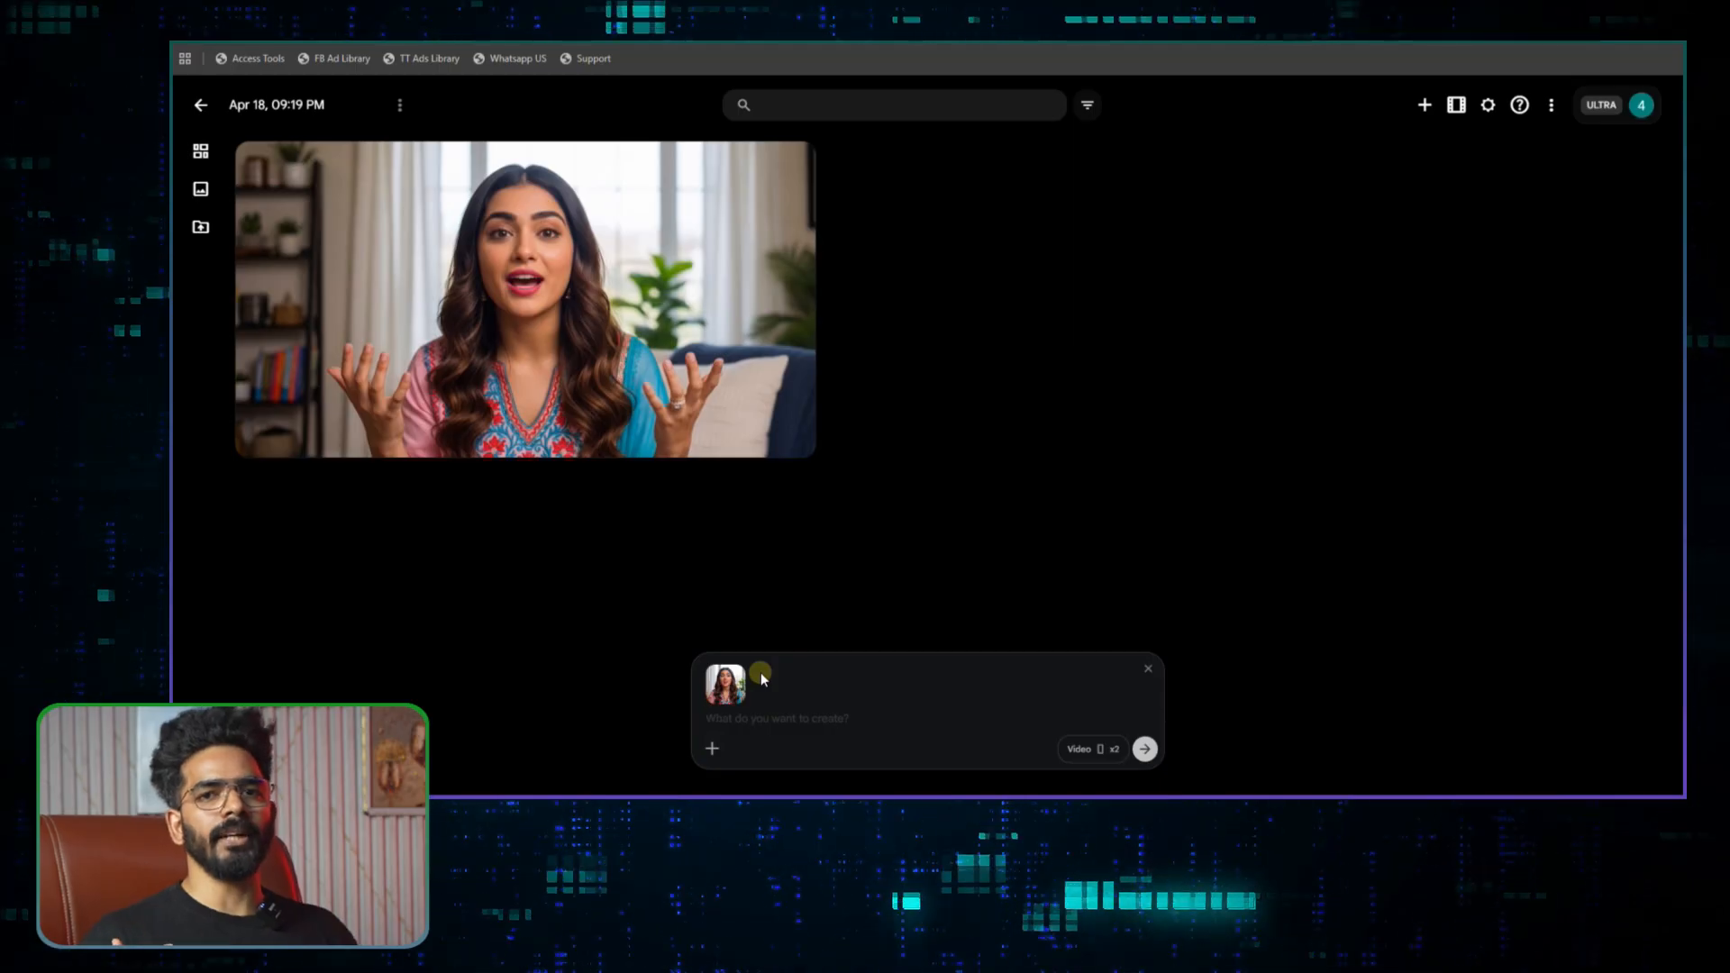
- Set up the video generation in Ingredients mode with a 16:9 aspect ratio and the Veo 3.1 - Fast model
left_click(1095, 751)
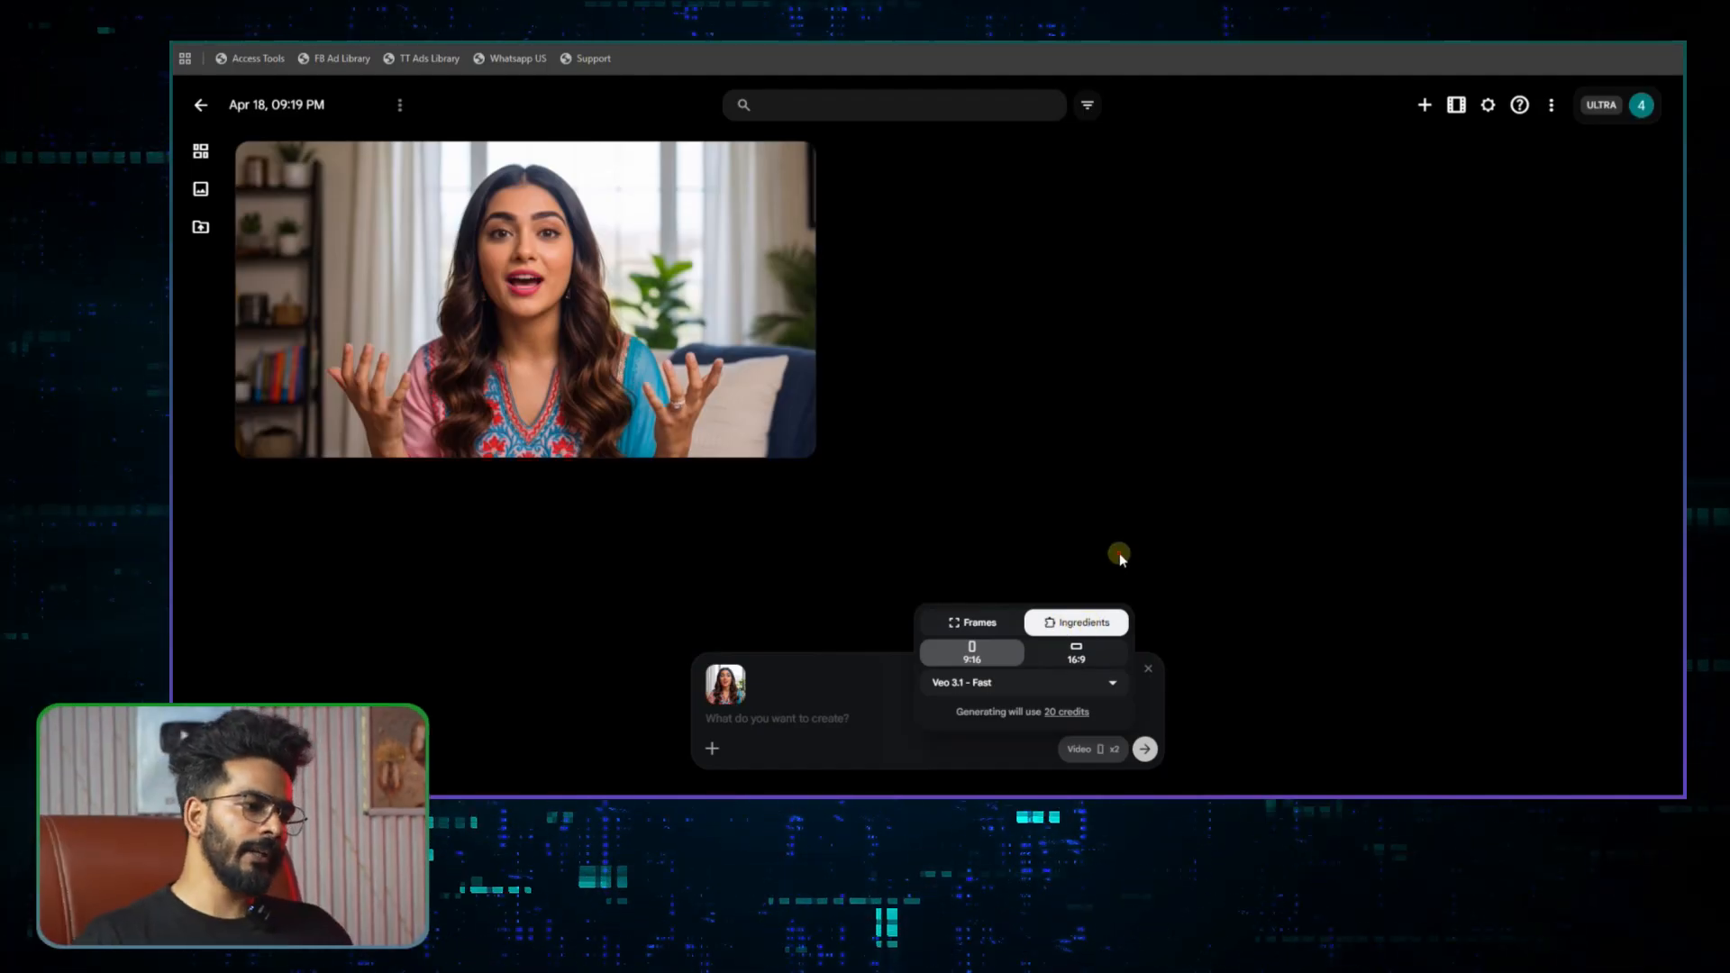
left_click(1119, 553)
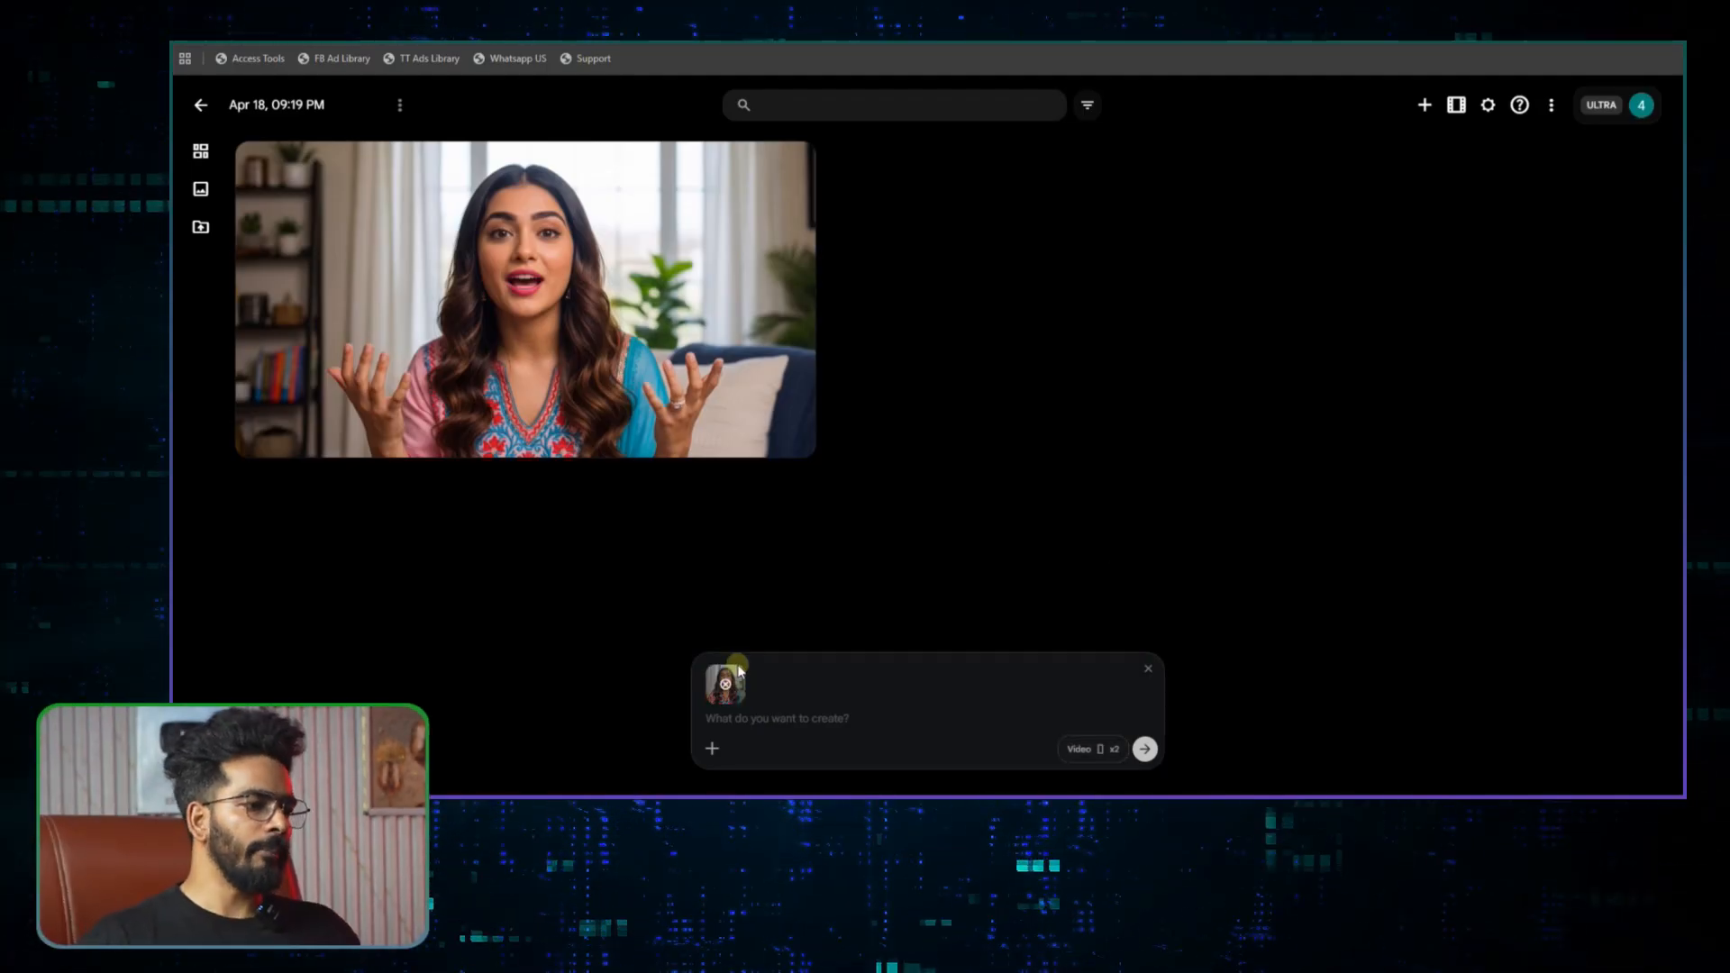
mouse_move(742, 693)
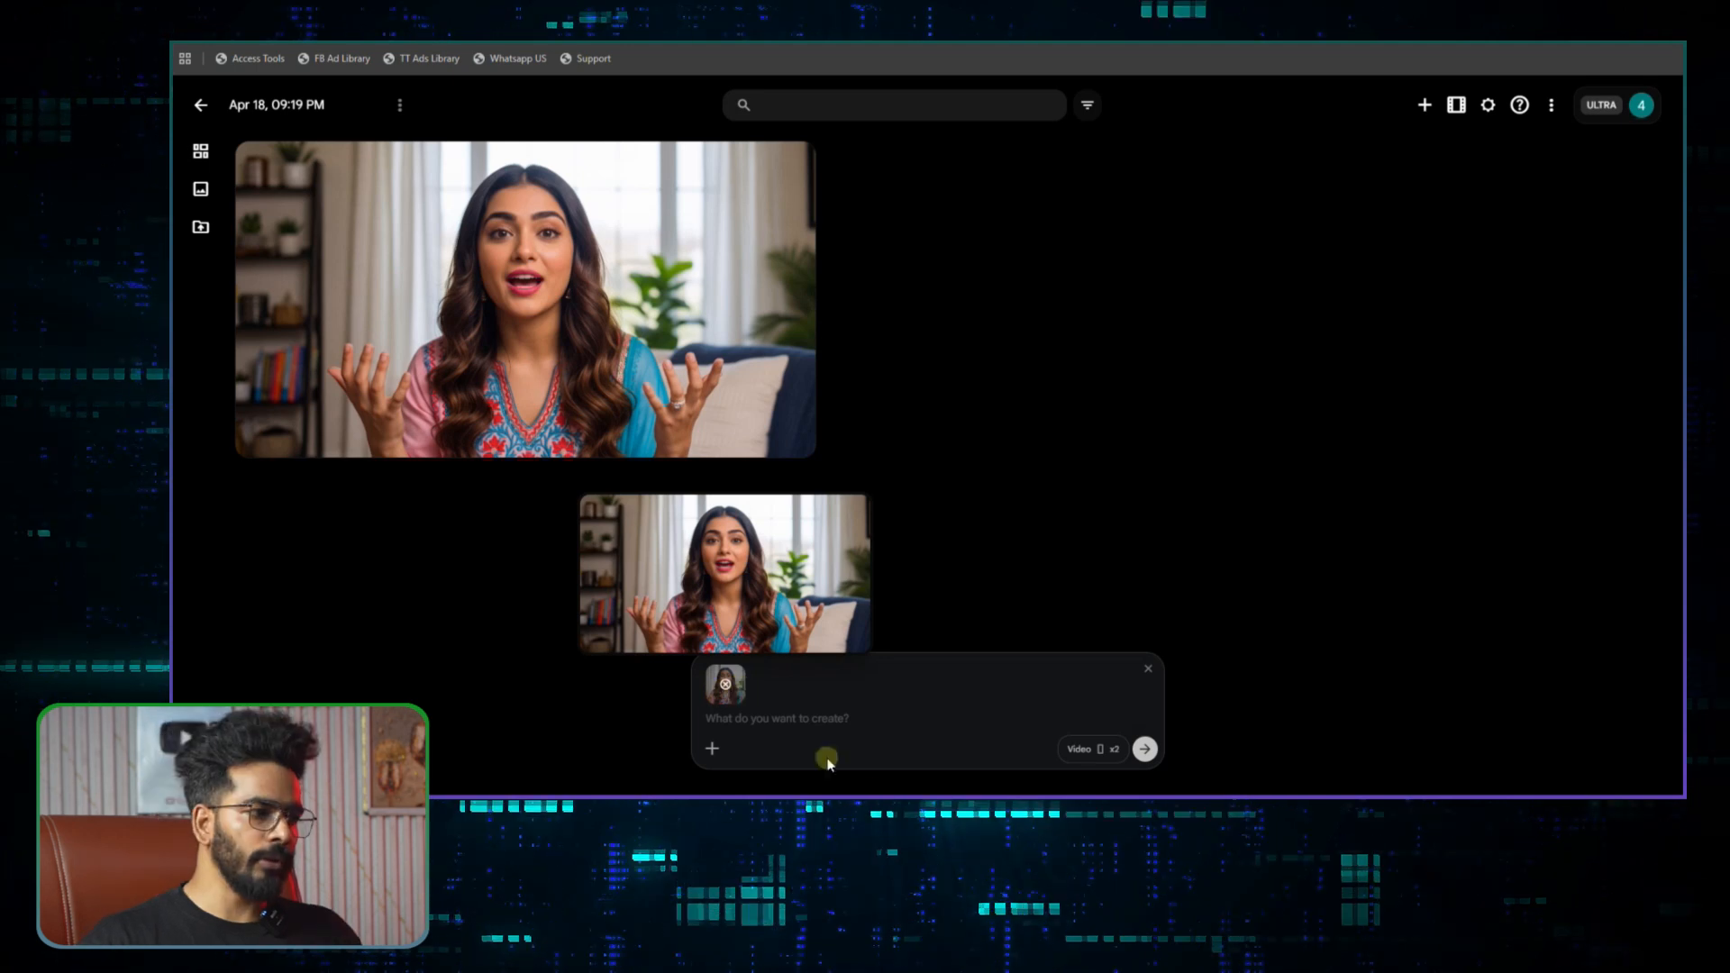
left_click(1061, 751)
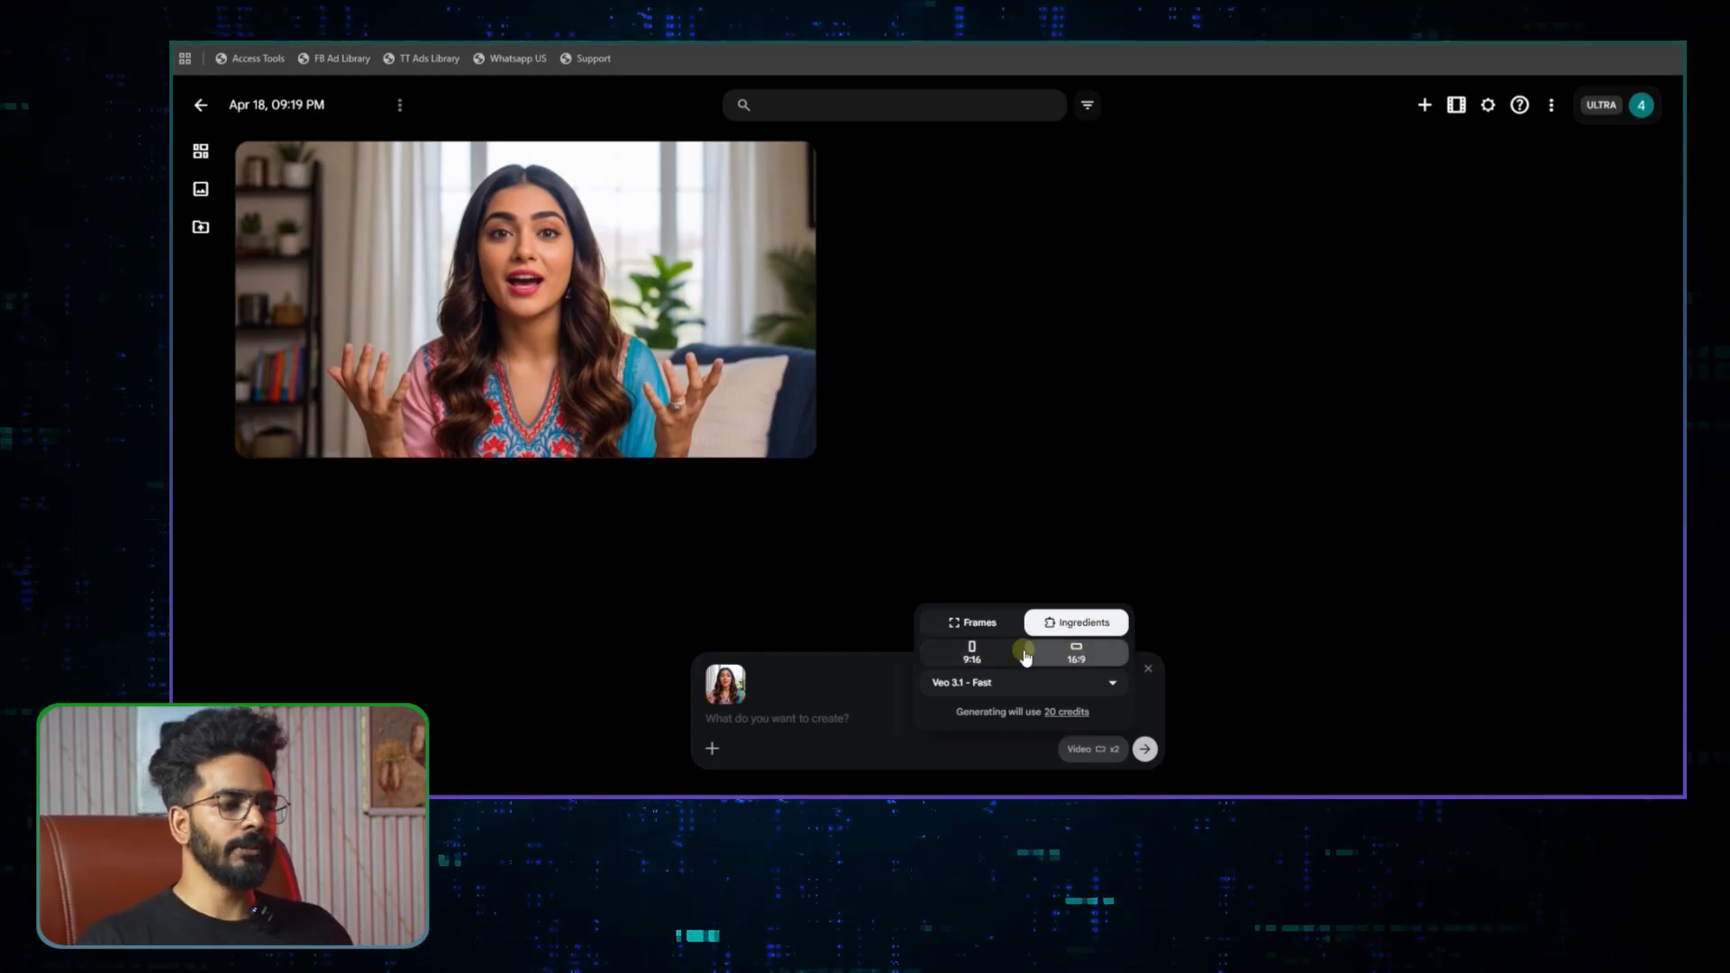
left_click(1086, 685)
left_click(980, 579)
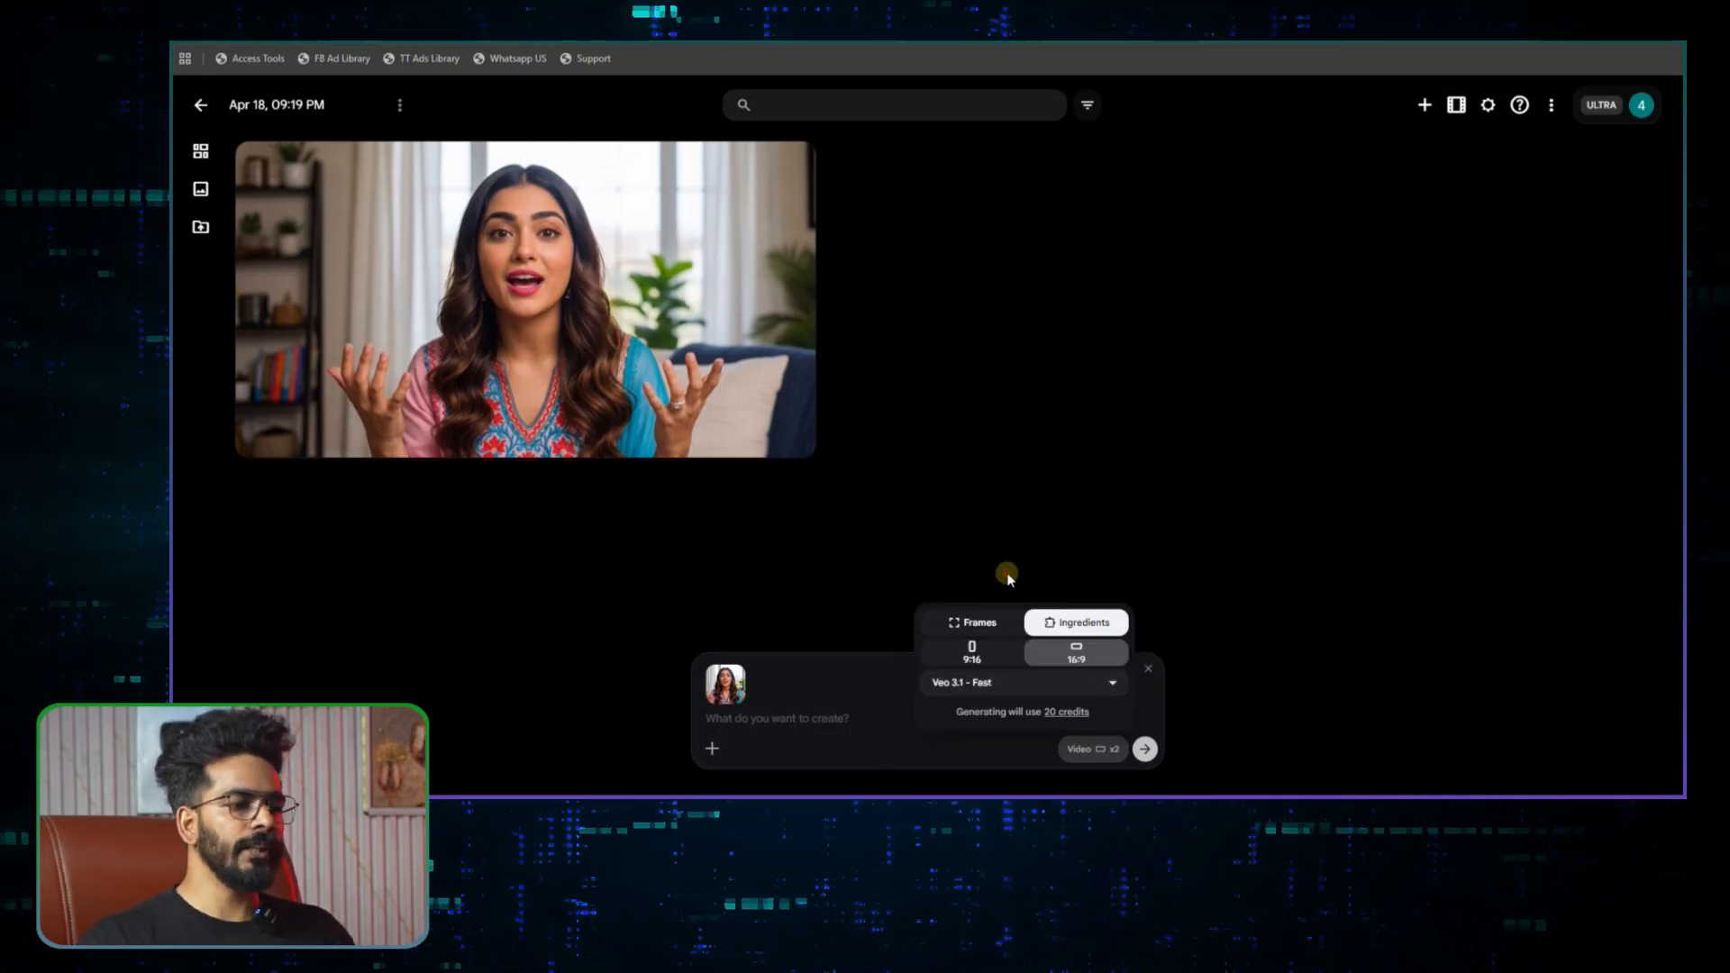
left_click(1294, 513)
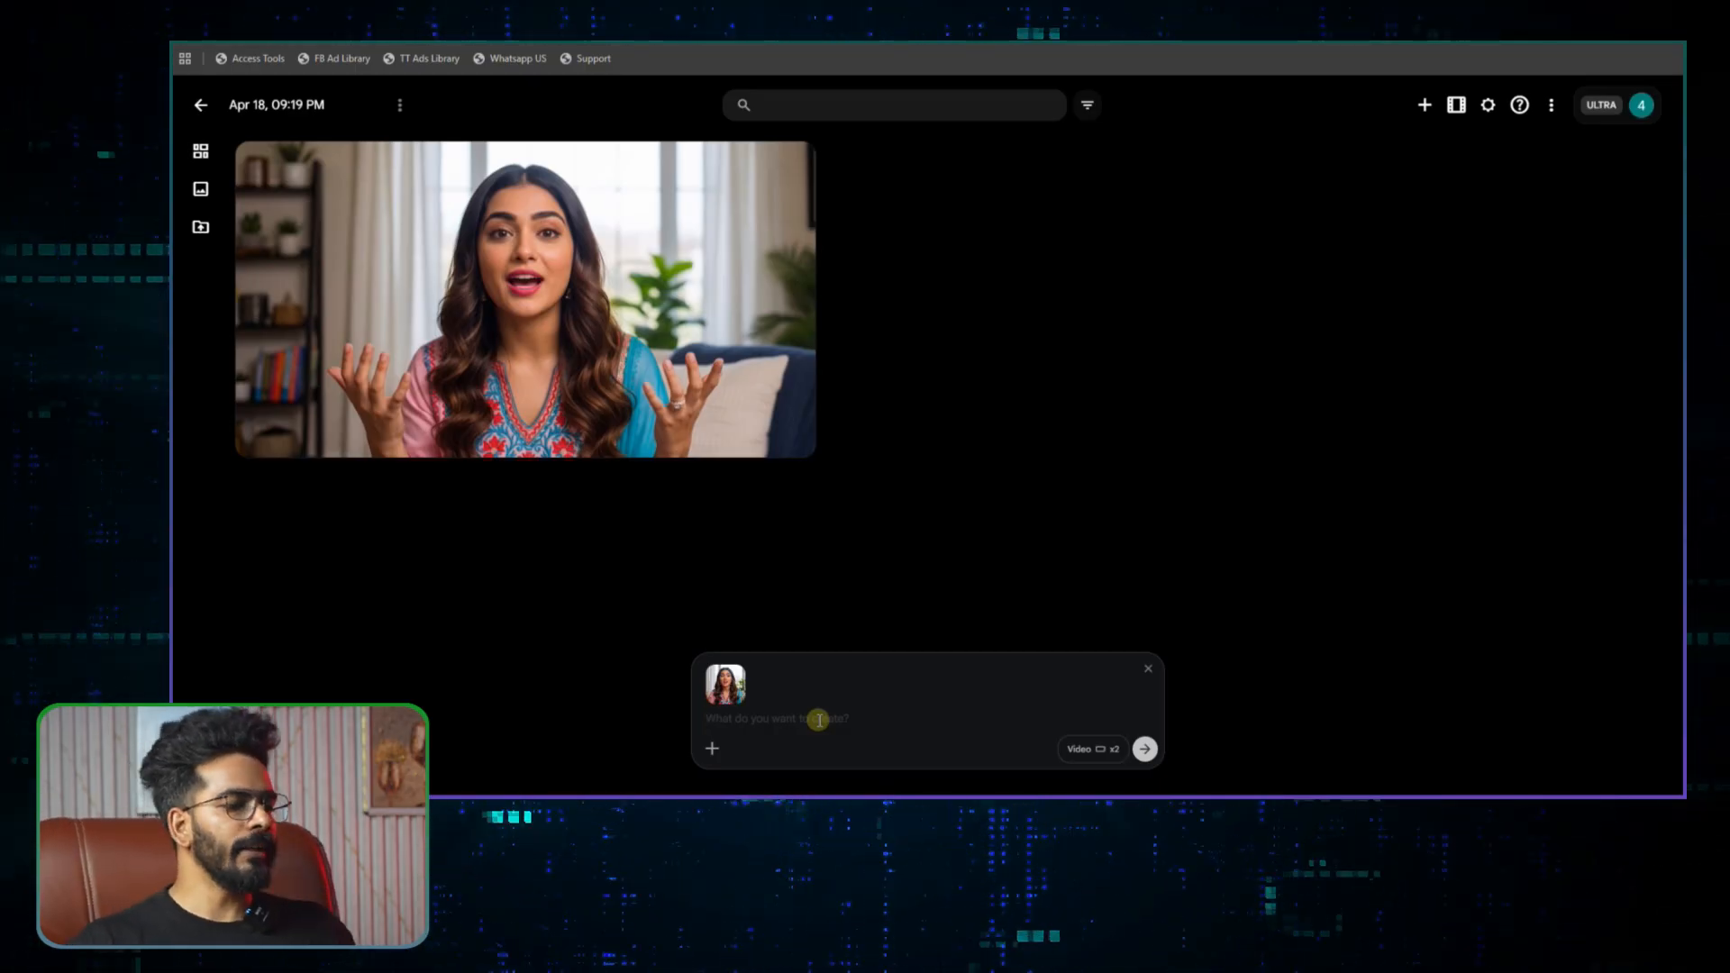
- Copy the face cream script from "Scene:" through "Tone:" in Notepad, paste it as the Flow prompt and generate the videos
mouse_move(1050, 816)
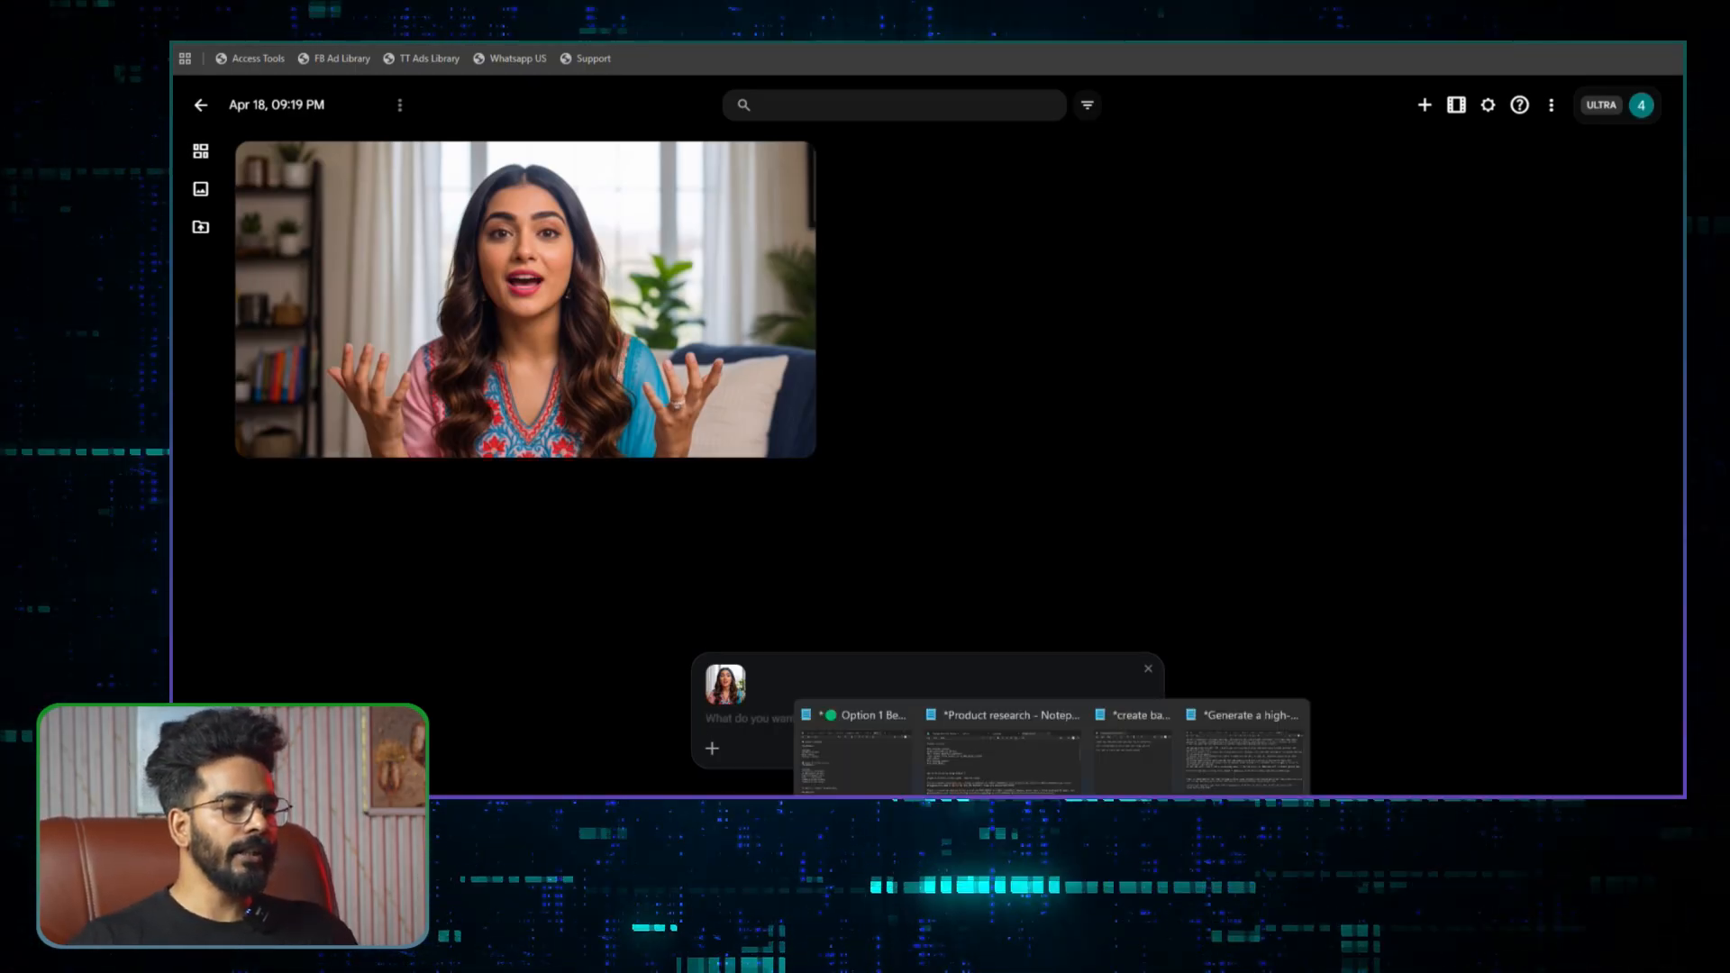
left_click(1262, 754)
scroll(1166, 645, "down", 5)
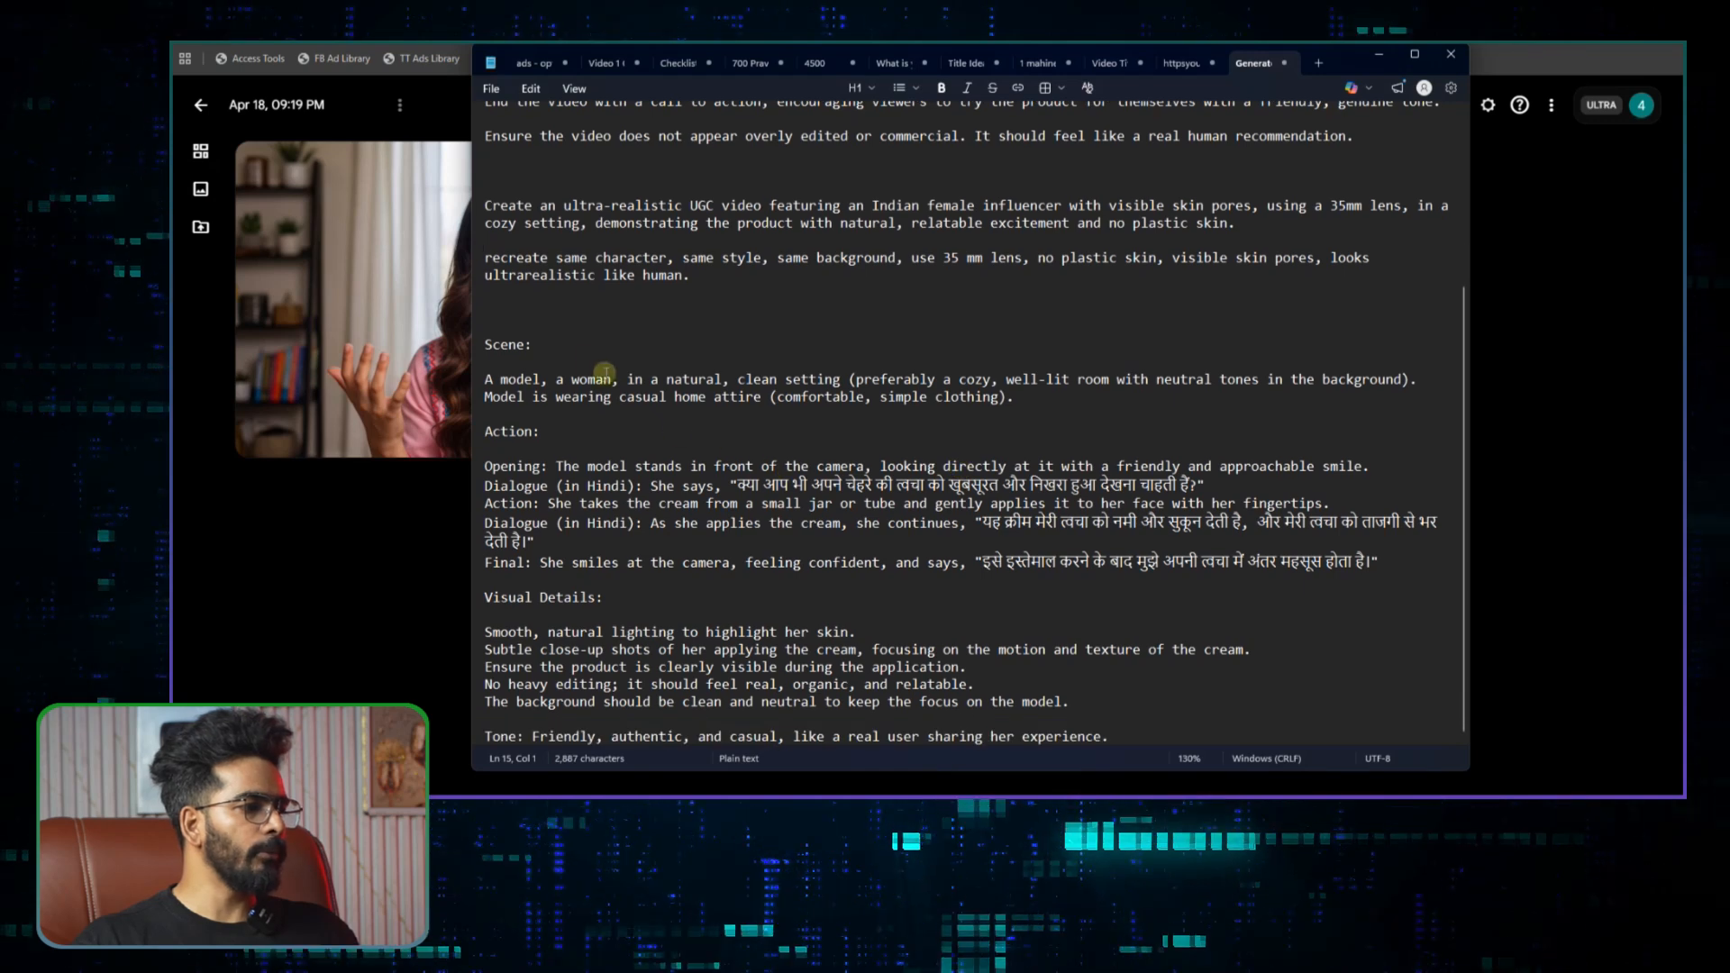
left_click_drag(486, 340, 1101, 709)
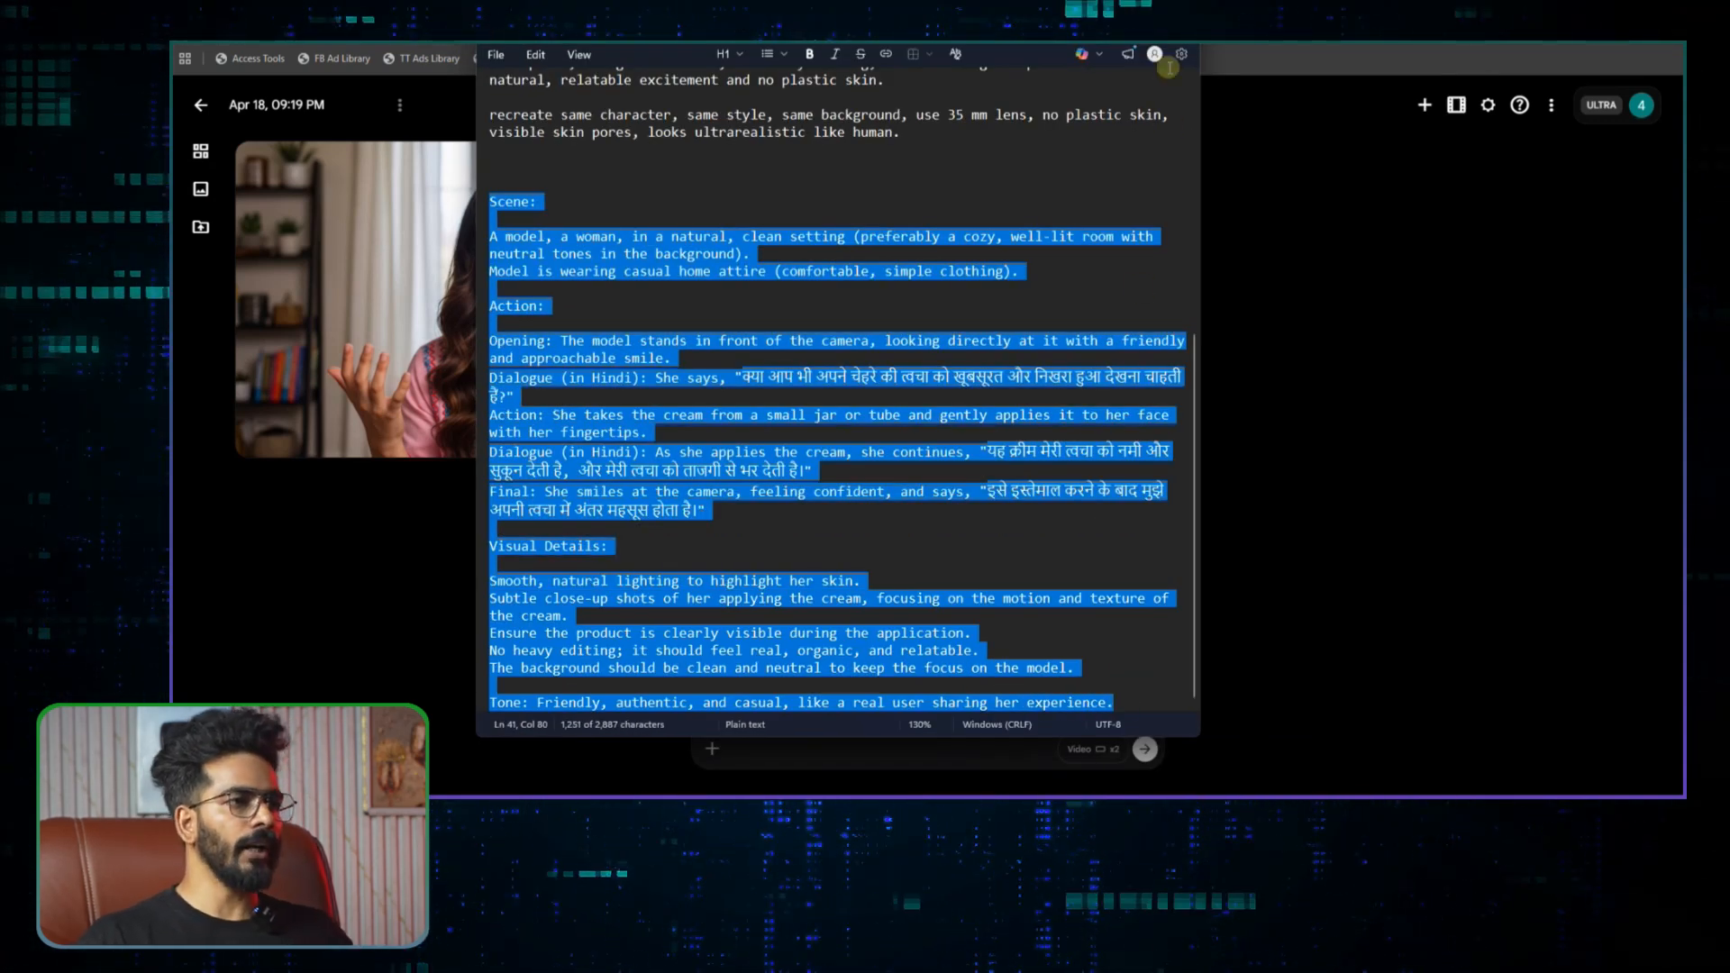
left_click(1051, 641)
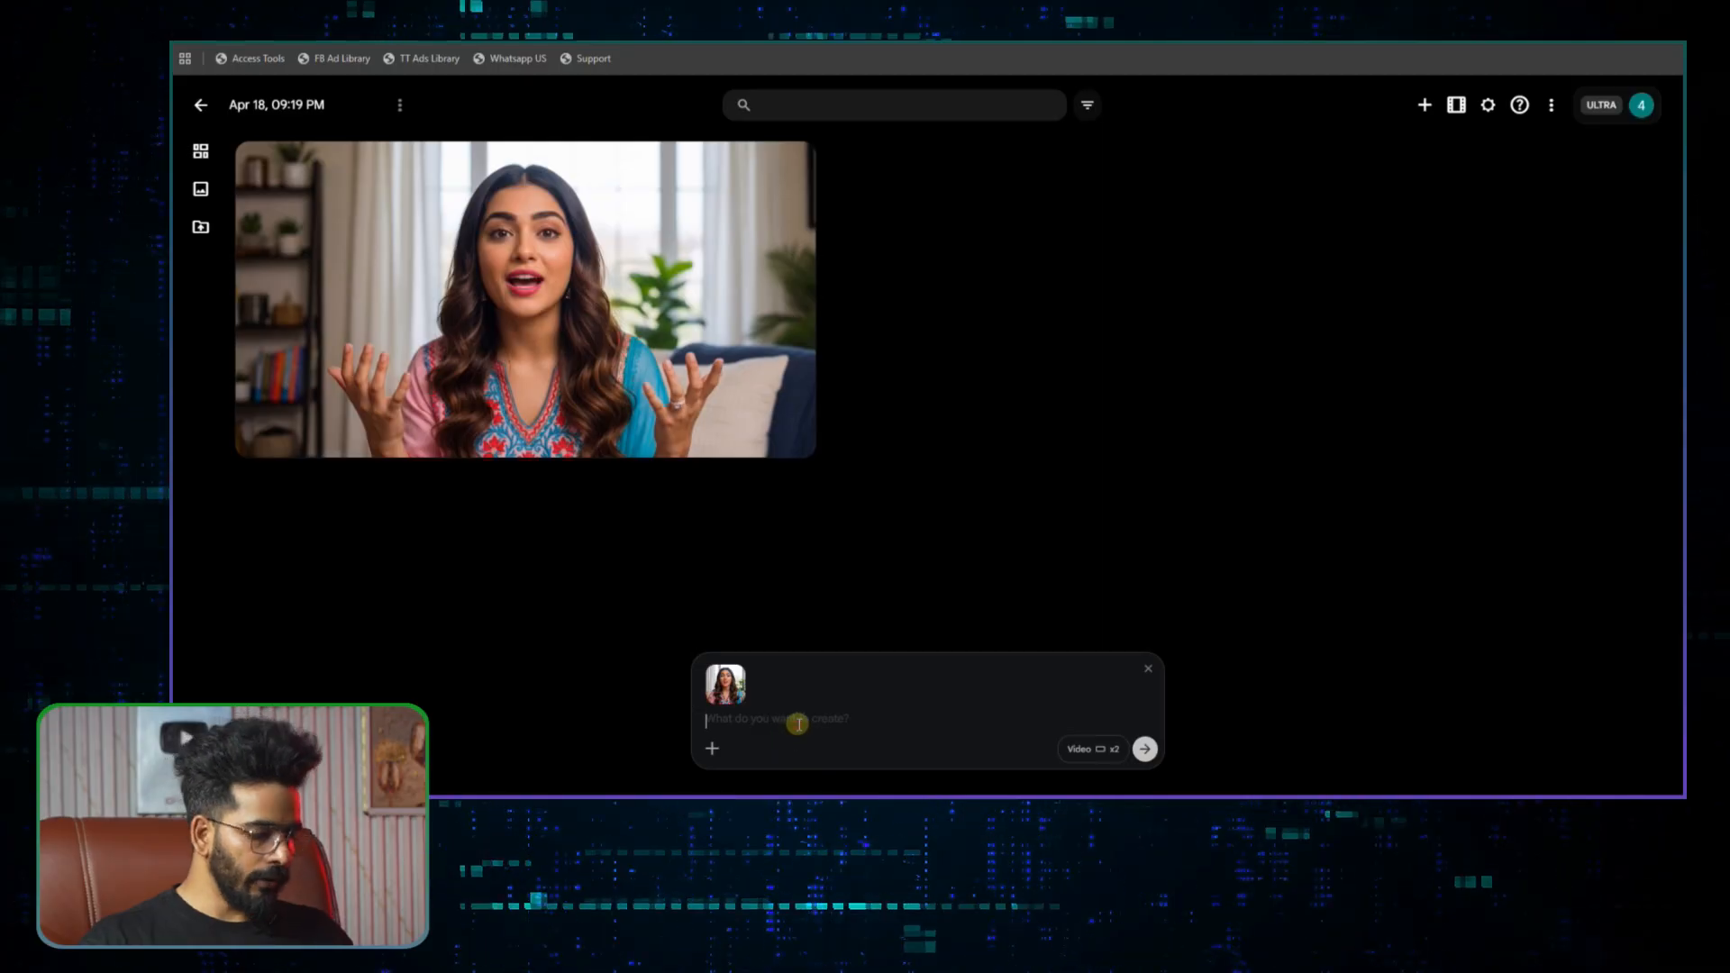
key("ctrl+v")
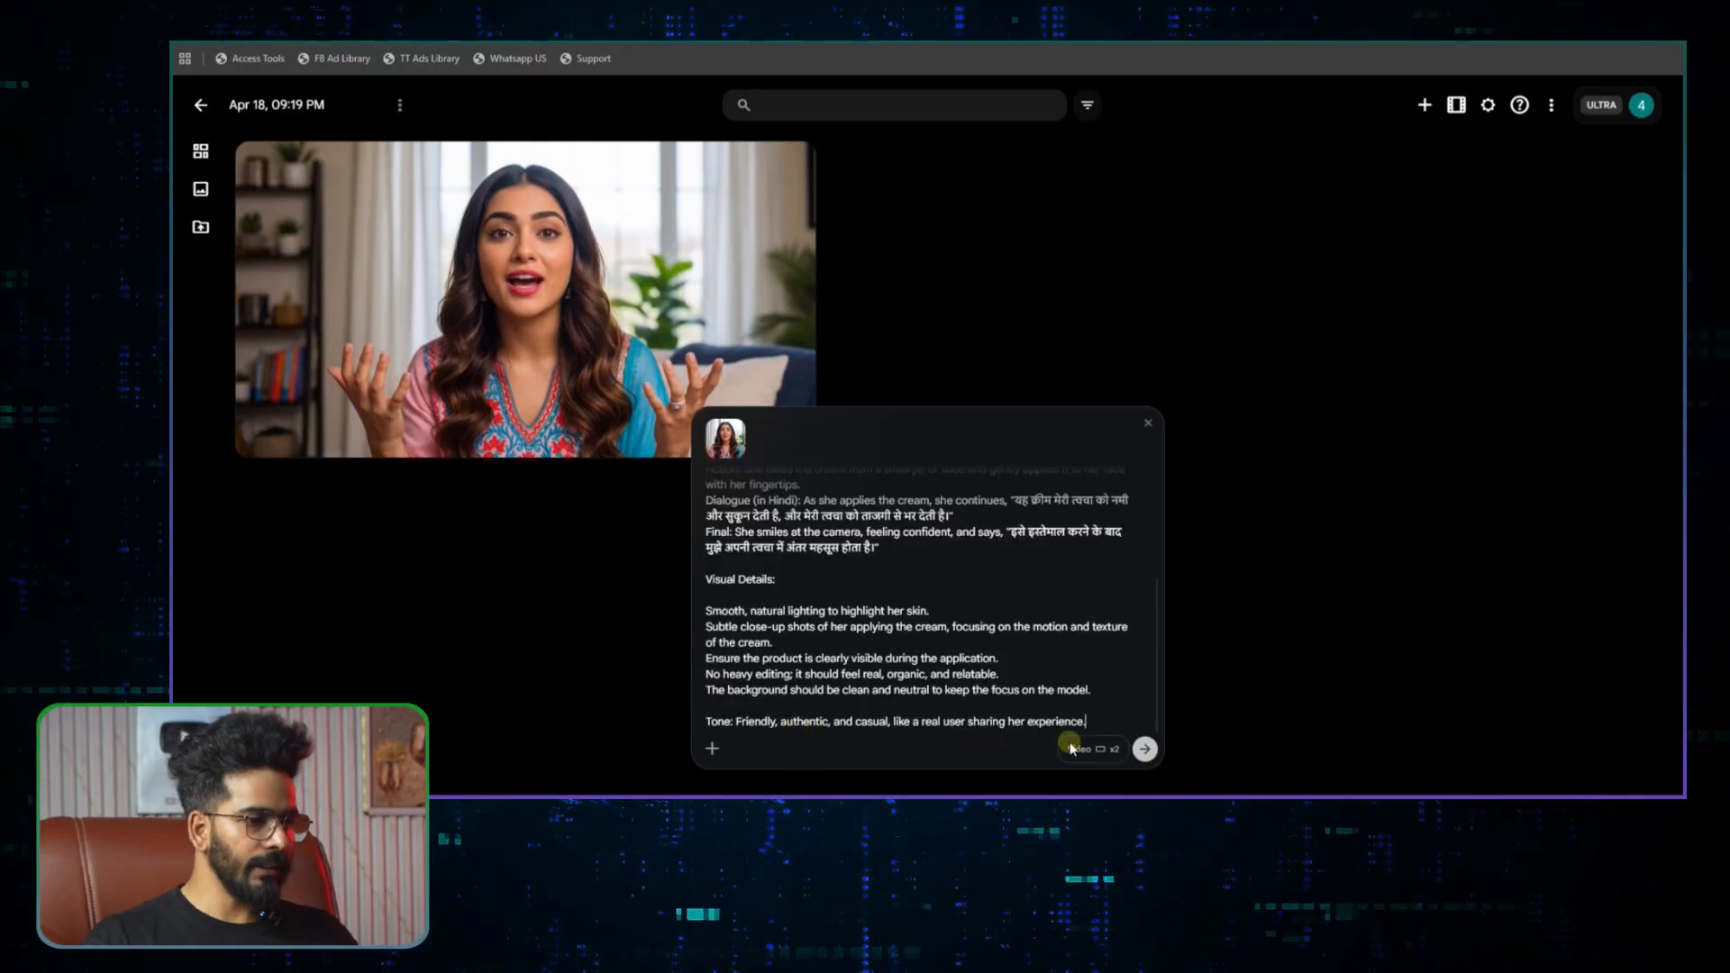
left_click(1144, 750)
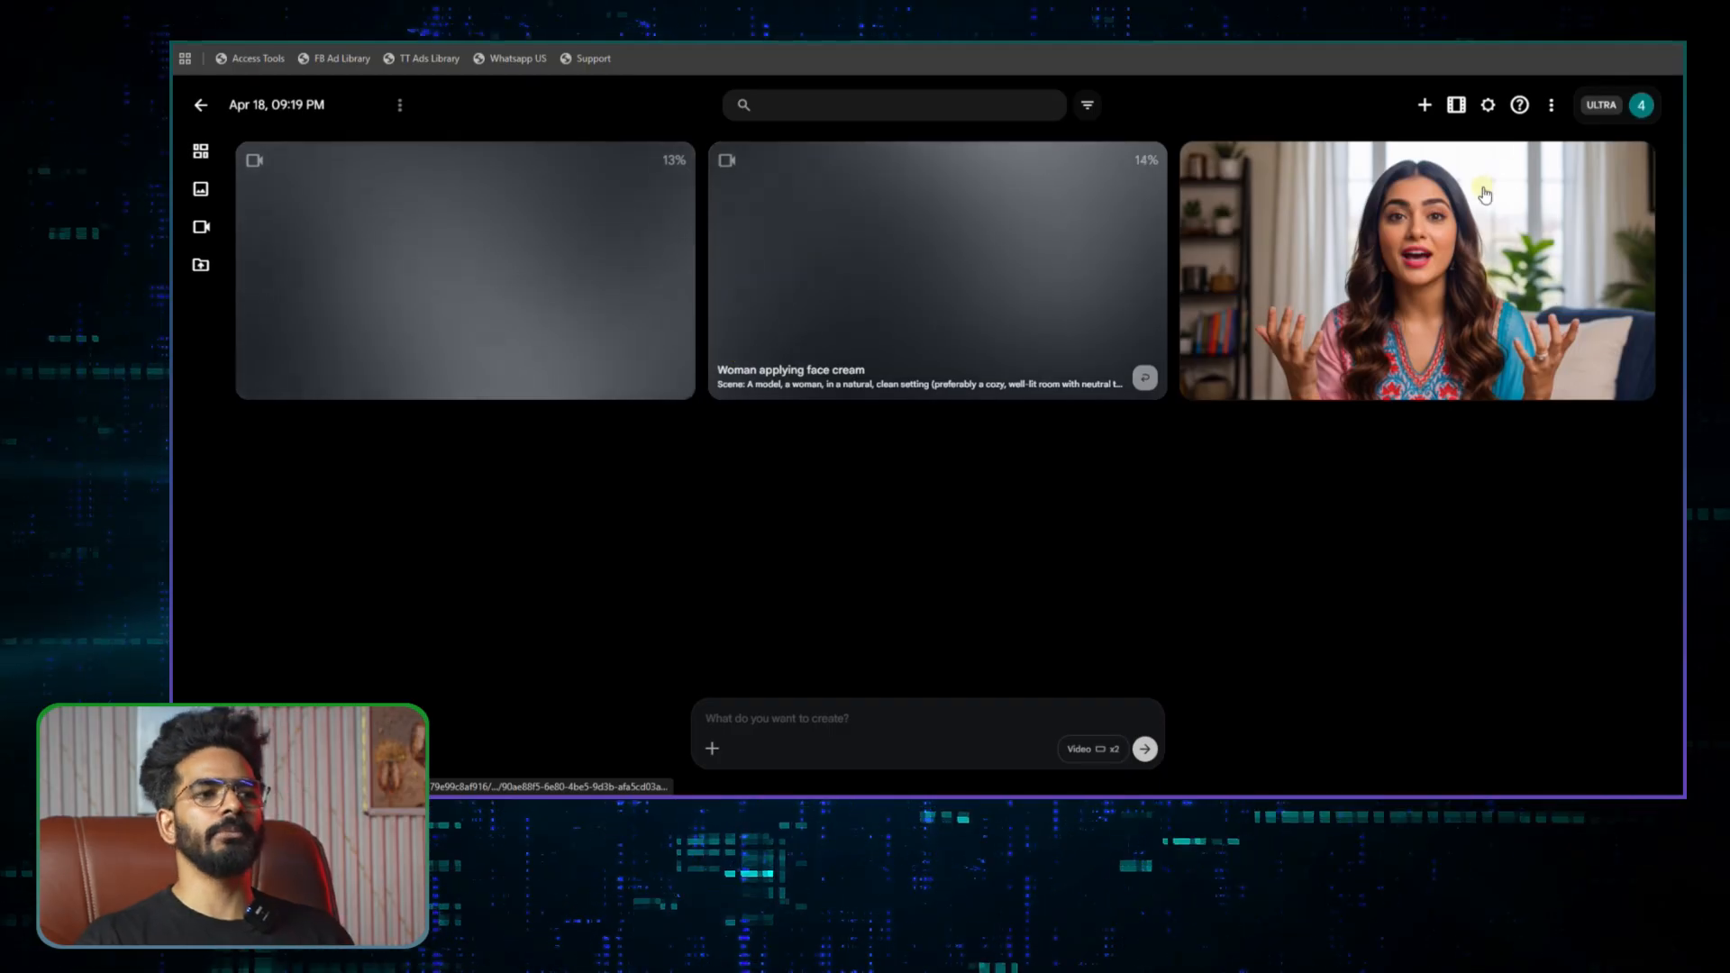
- Check the account details, then open the generated close-up "Woman applying face cream" clip in full screen
left_click(1646, 114)
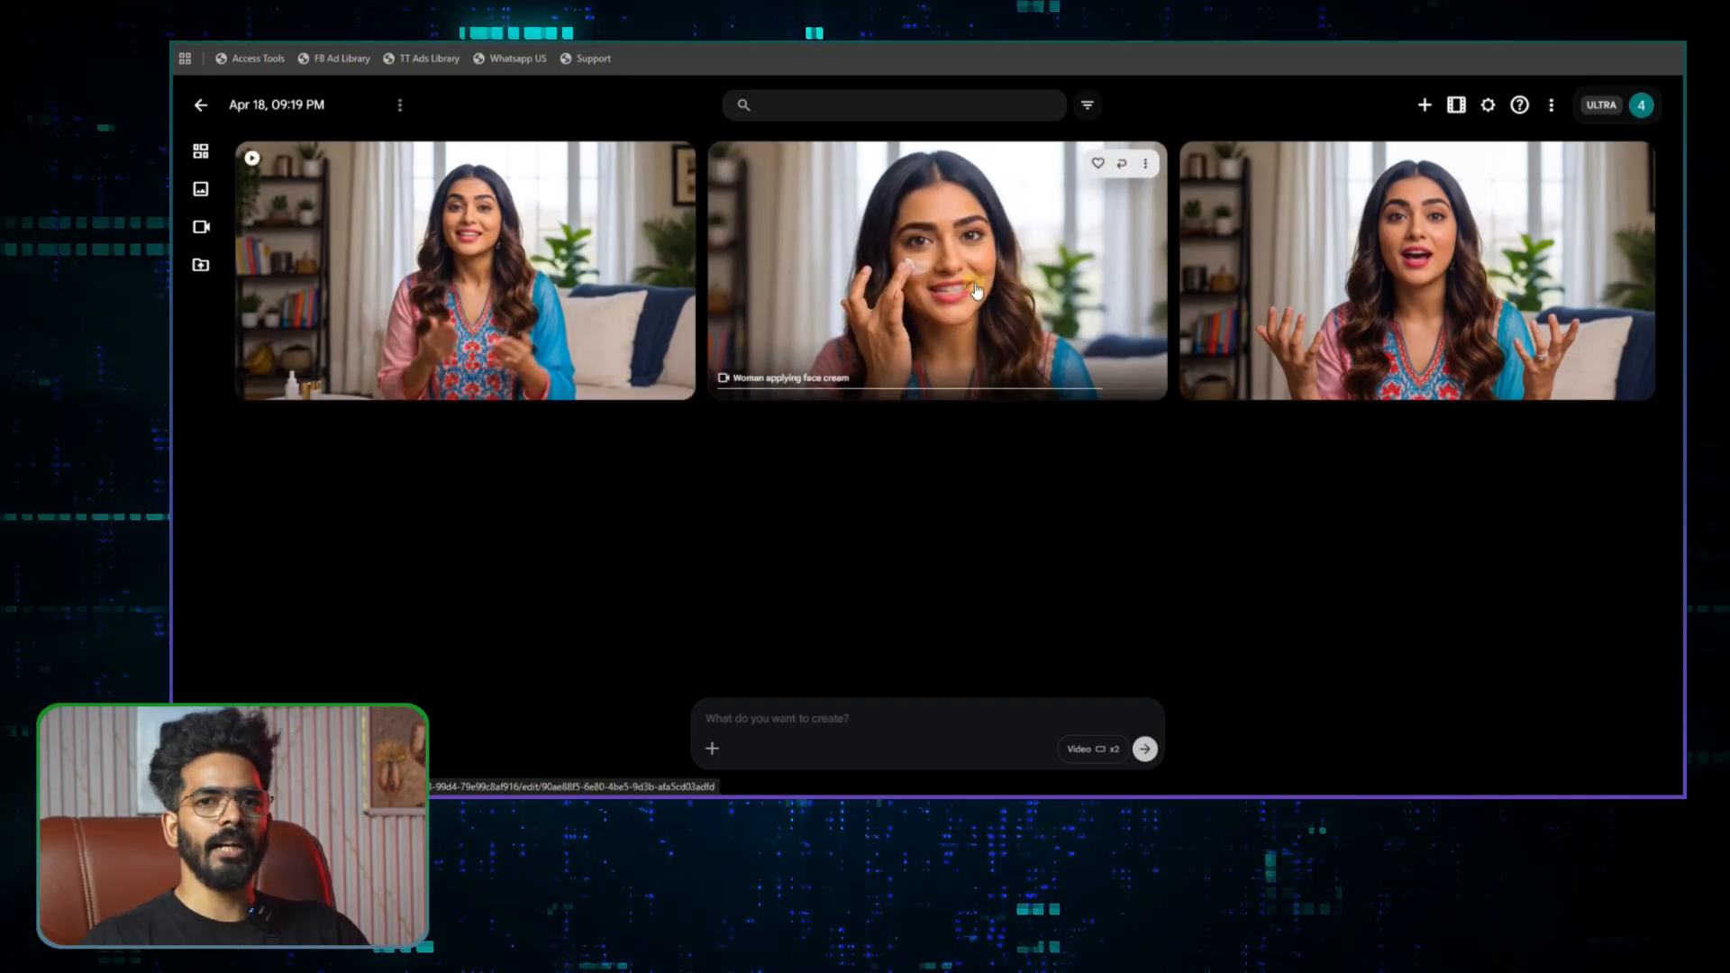
left_click(939, 270)
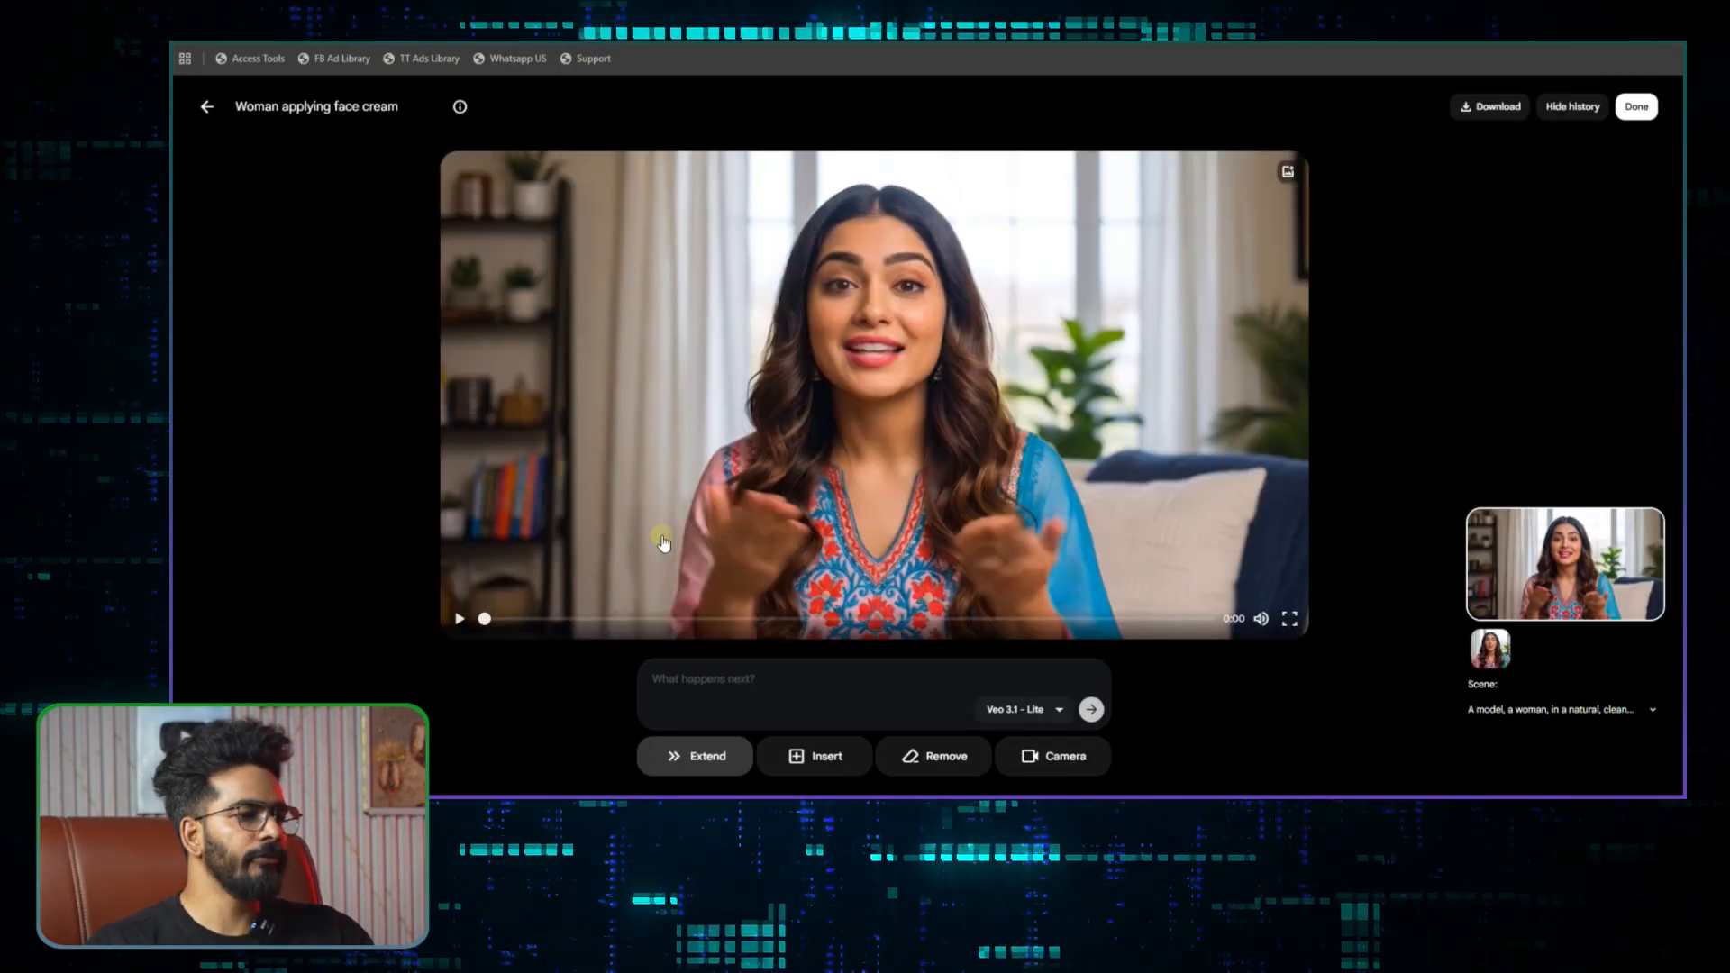
left_click(1290, 620)
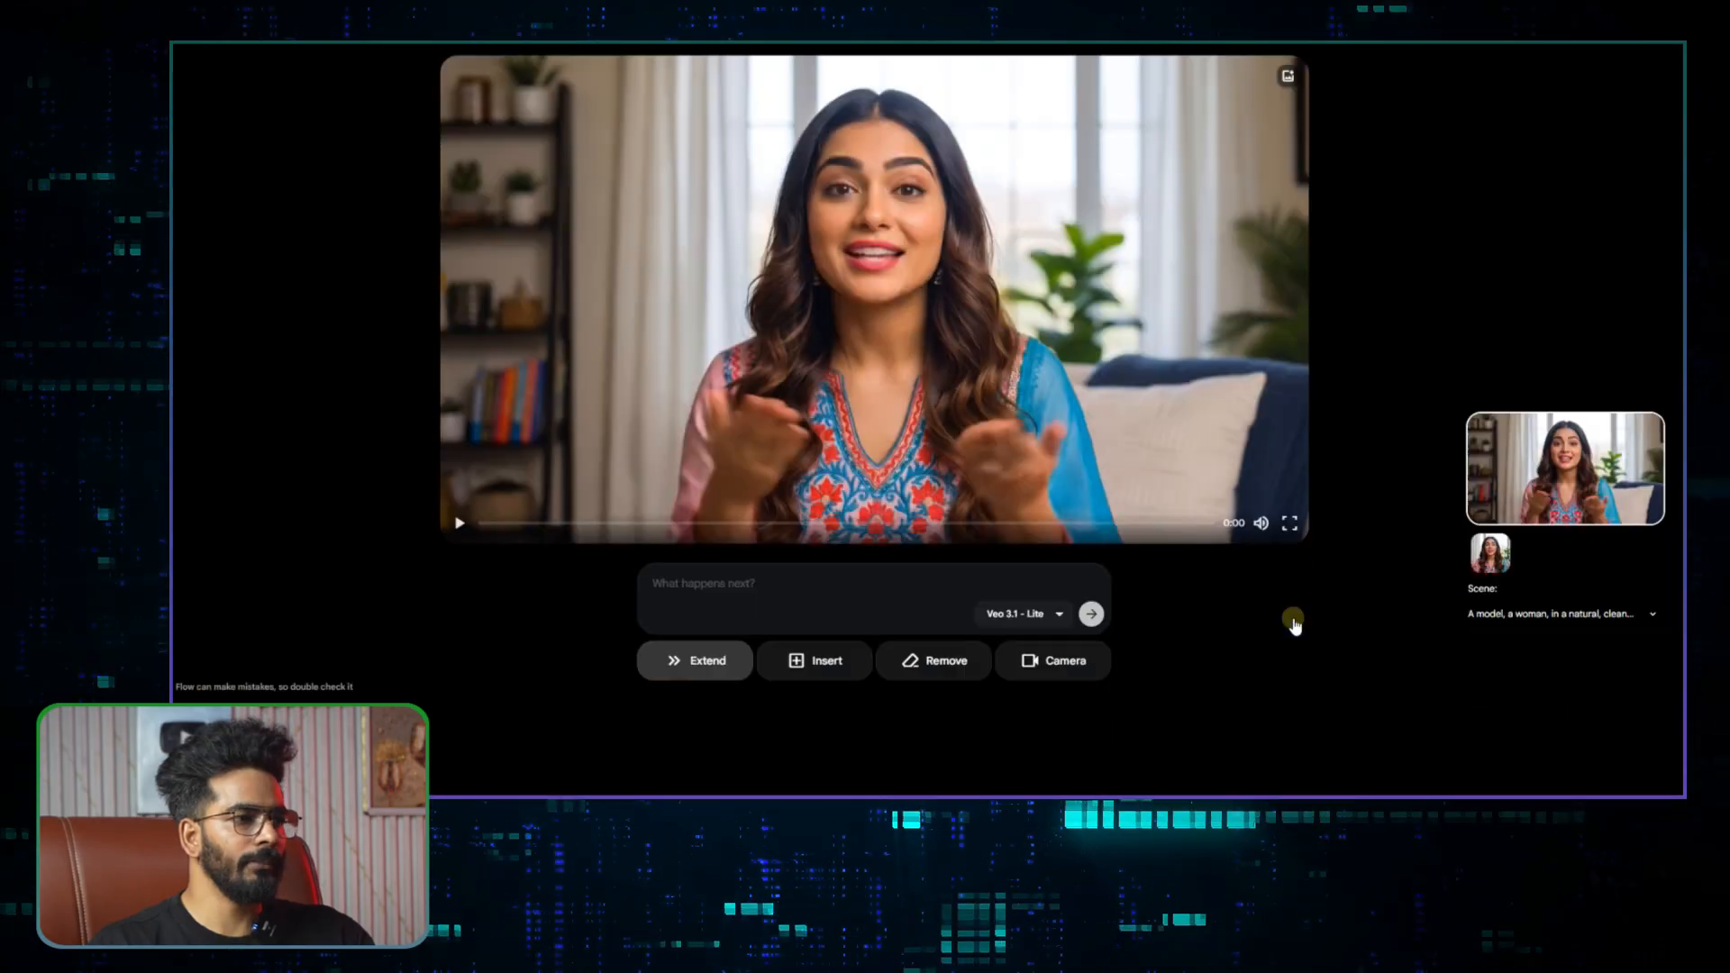